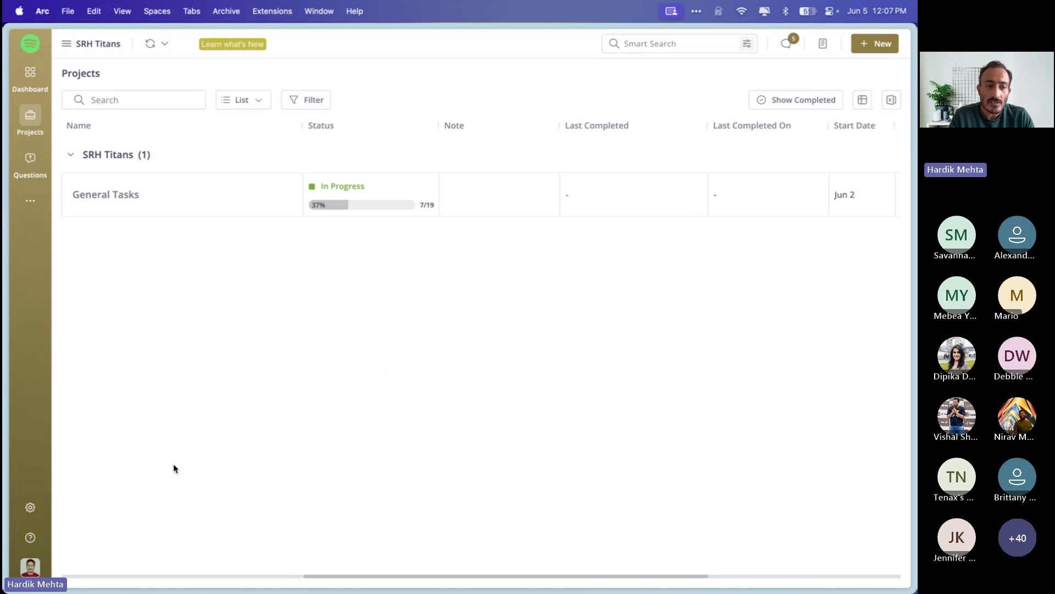
click(31, 507)
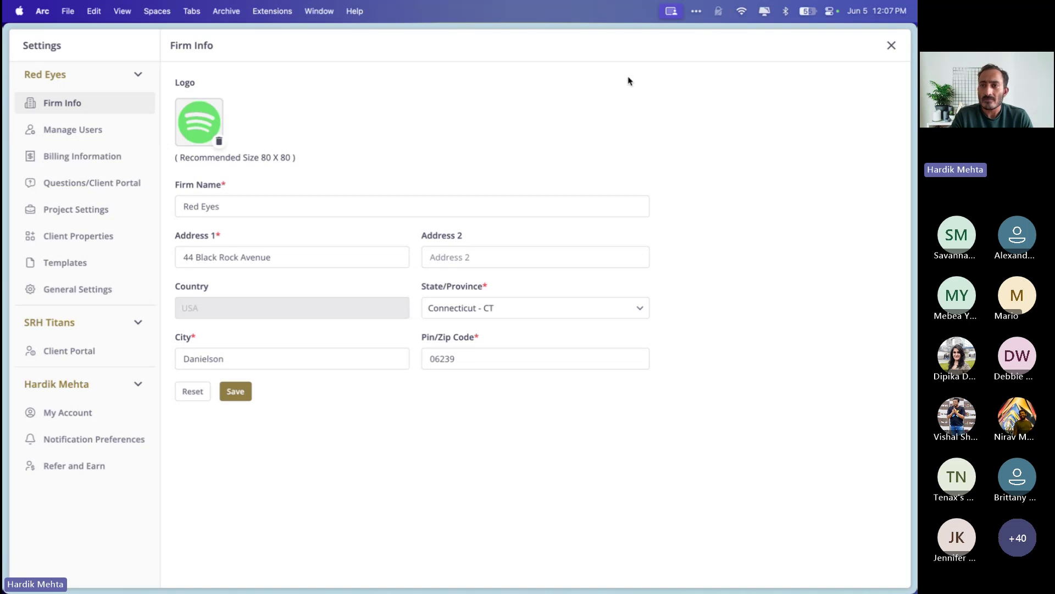
click(891, 47)
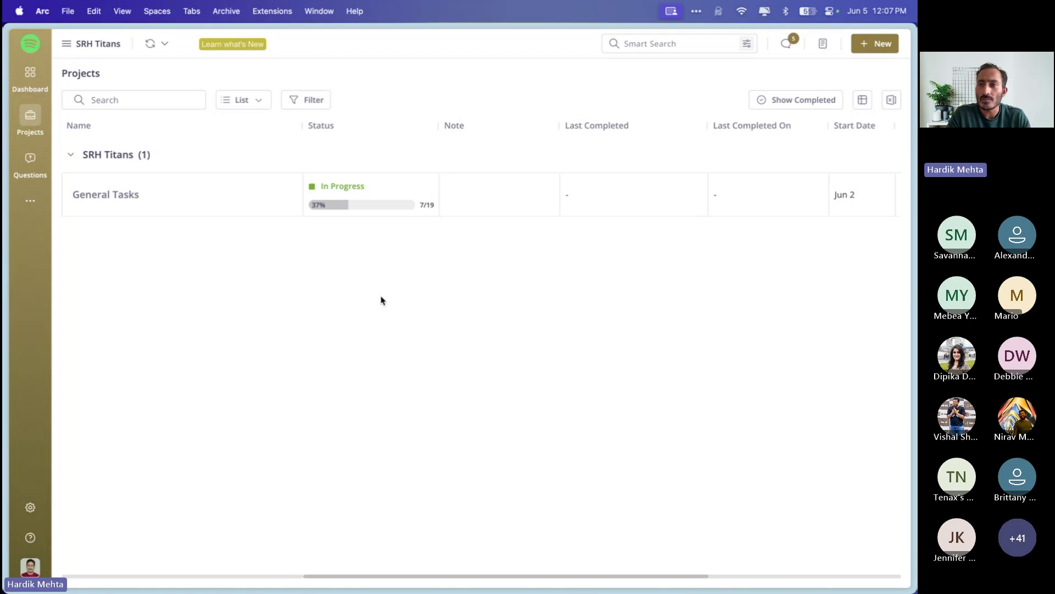
Start a new project for SRH Titans named "Monthly Close" with the project type Close.
click(877, 43)
click(816, 68)
text(Monthly Close)
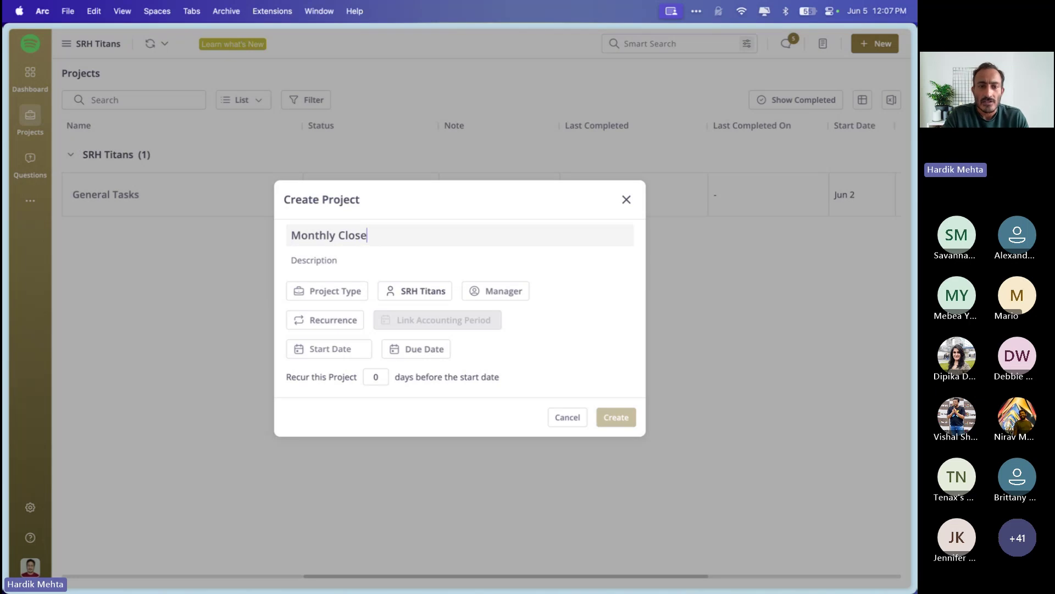
click(322, 293)
click(323, 365)
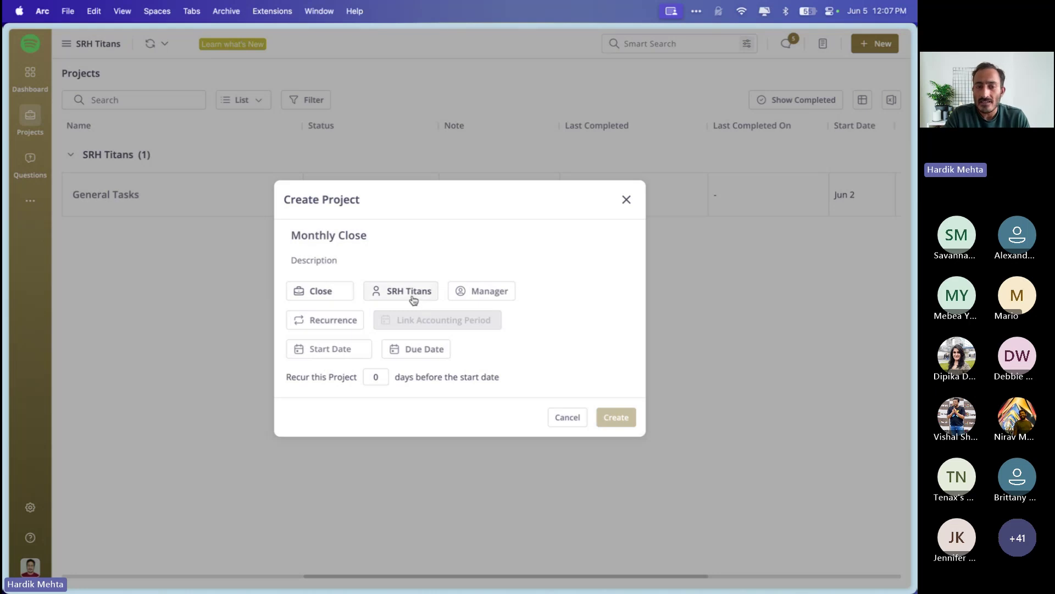
Assign the signed-in account holder as the manager of the new project.
click(477, 296)
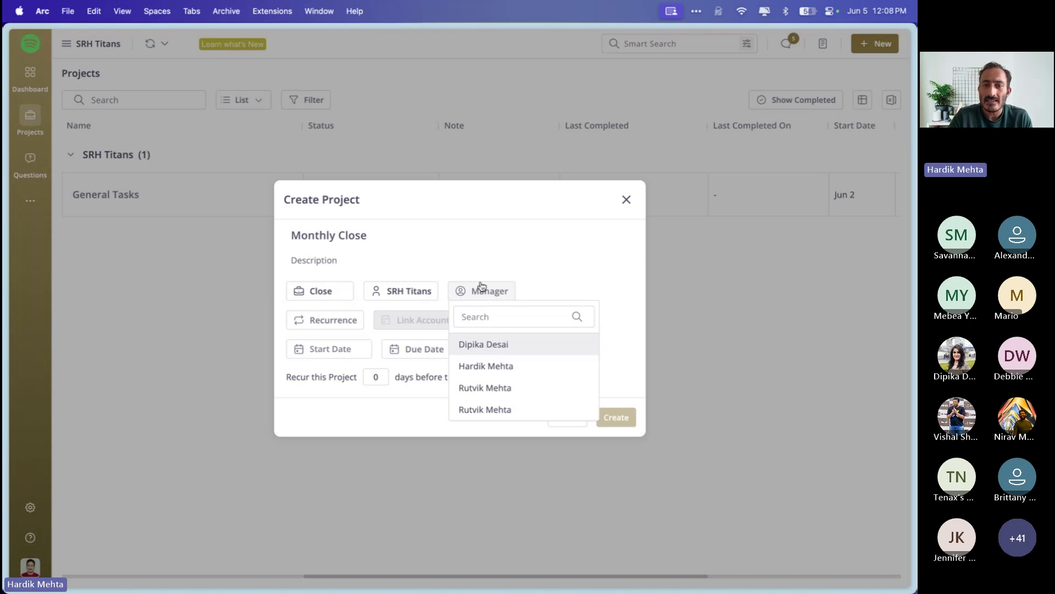
click(491, 201)
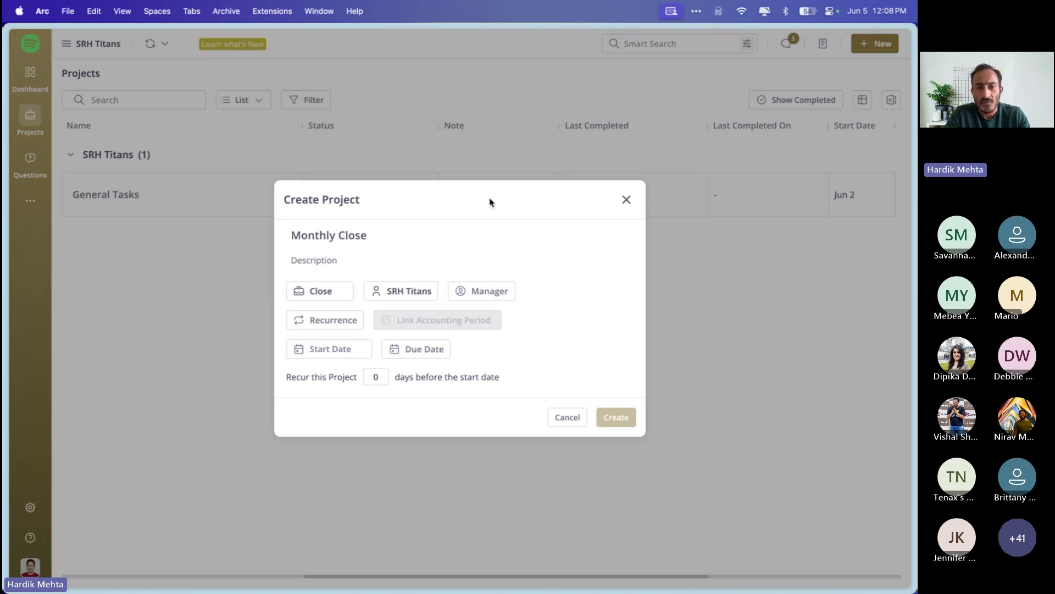
click(492, 291)
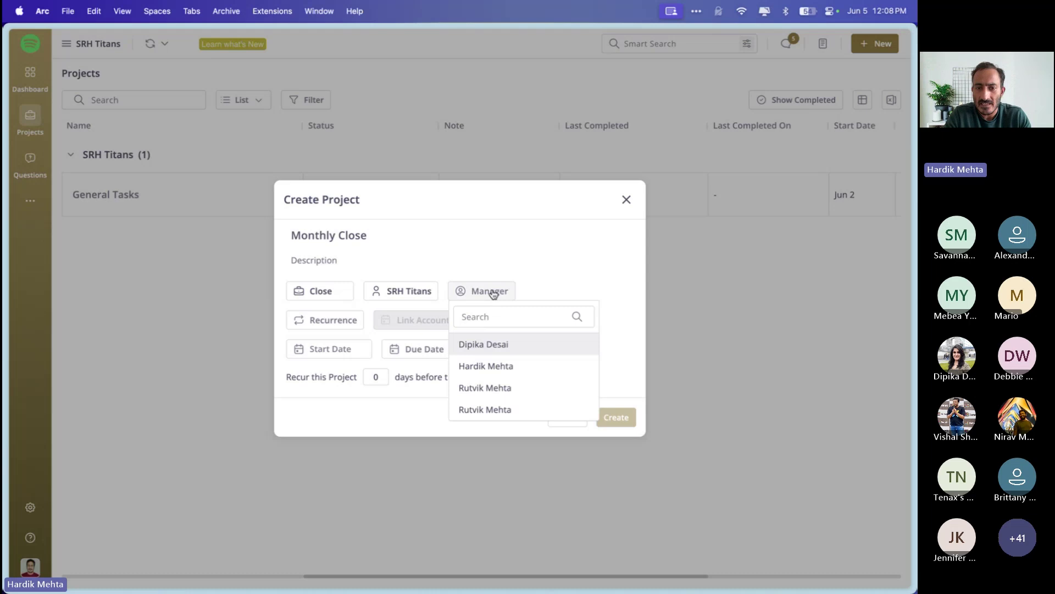
click(498, 374)
Set the project's recurrence to Monthly and link it to the May 2025 accounting period.
click(338, 316)
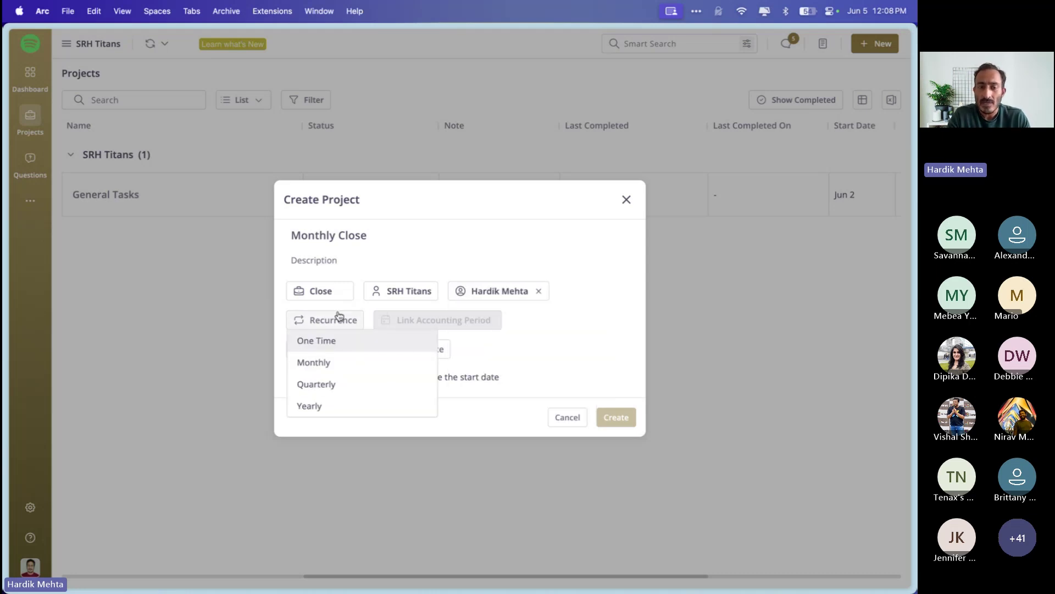
click(325, 362)
click(412, 324)
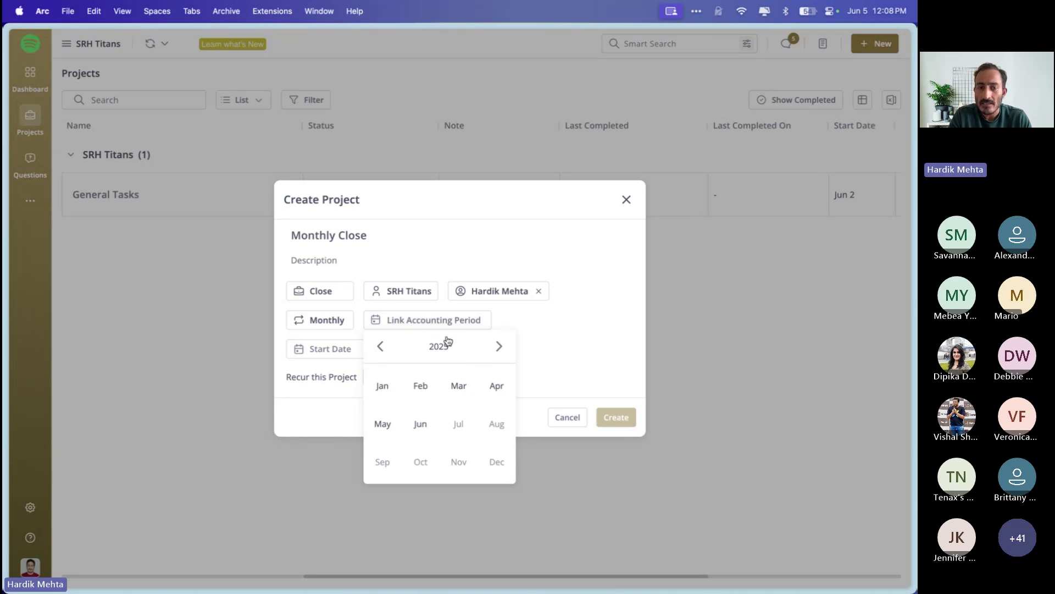
click(383, 424)
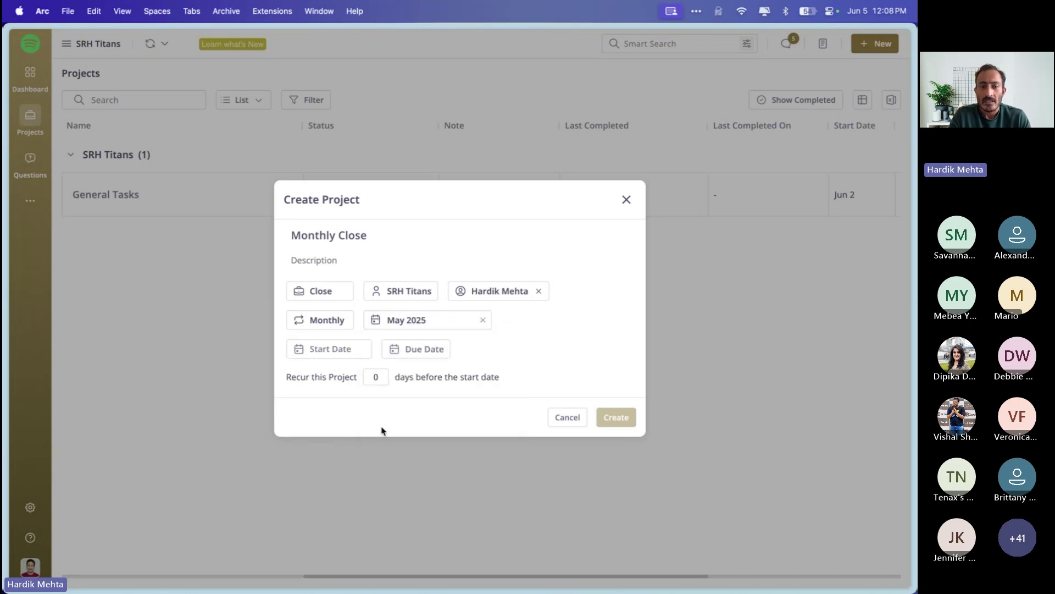
Set the project's start date to 06/05/2025 and its due date to 10 days after the start date.
click(341, 351)
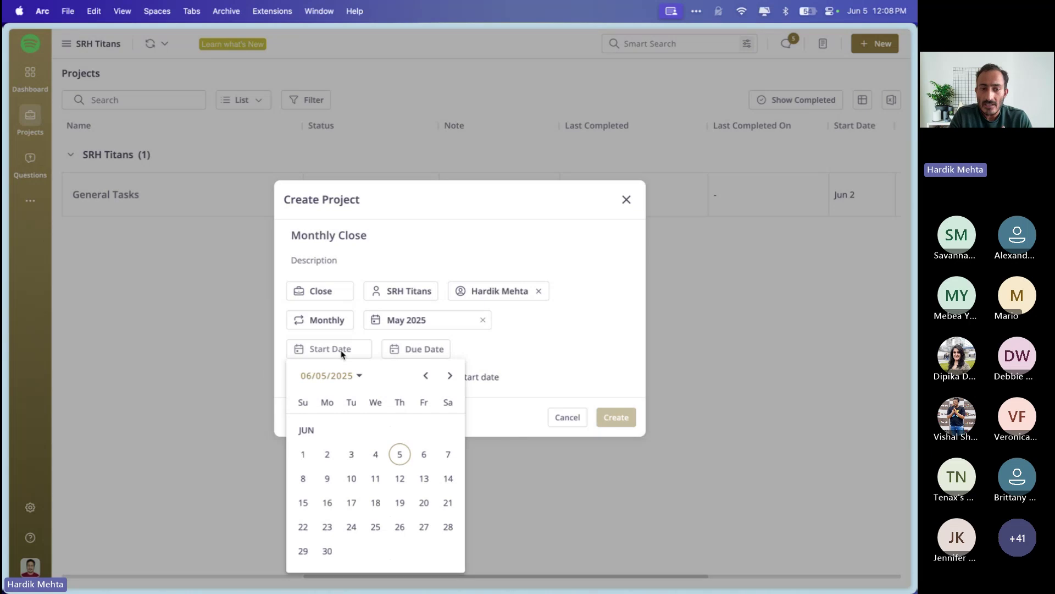
click(400, 455)
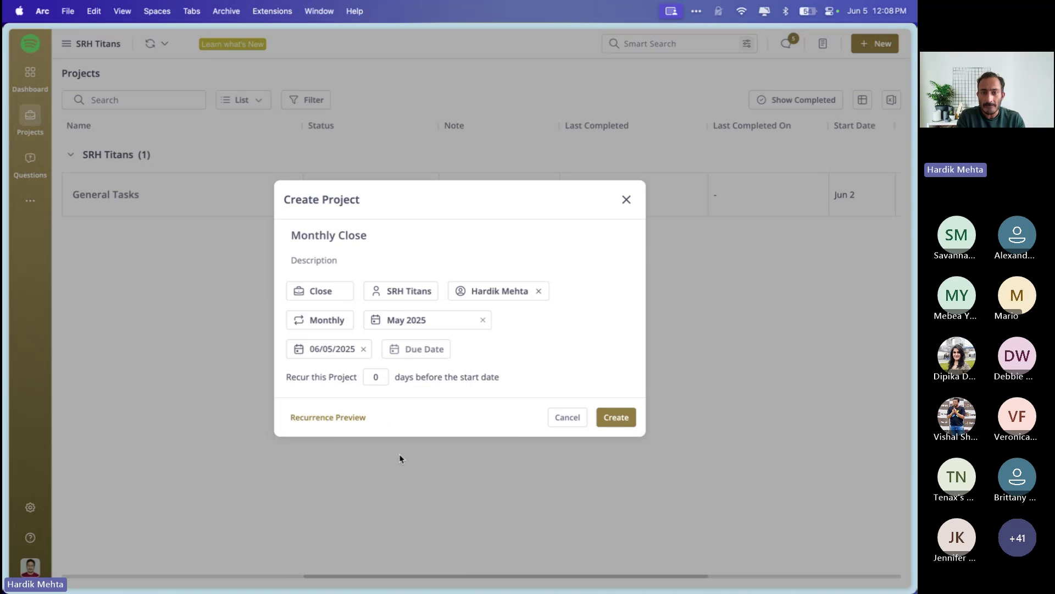
click(435, 350)
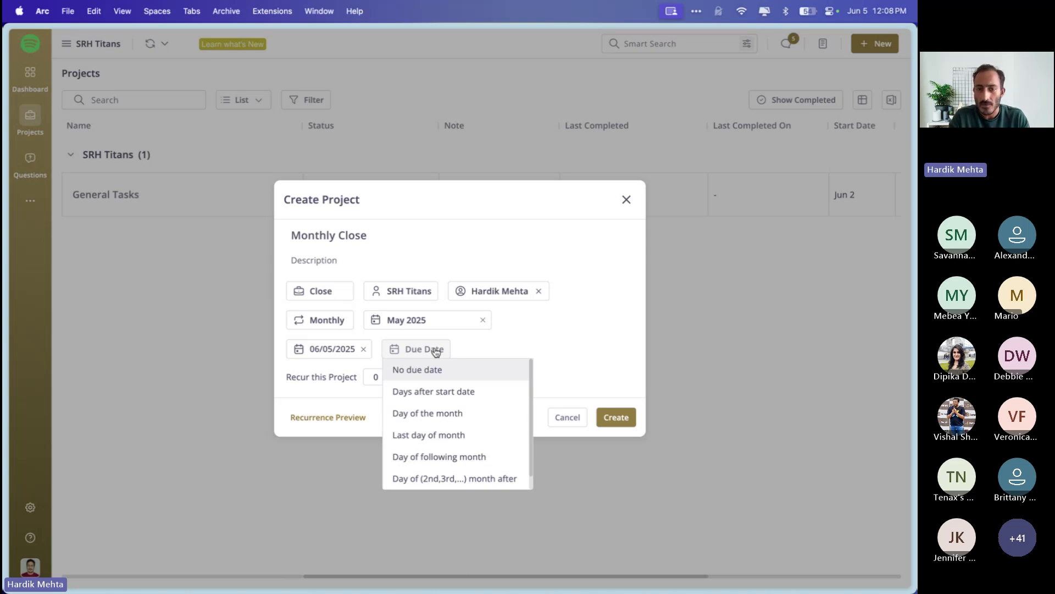
click(439, 389)
click(420, 355)
scroll(421, 404, down, 3)
scroll(420, 405, down, 1)
click(409, 377)
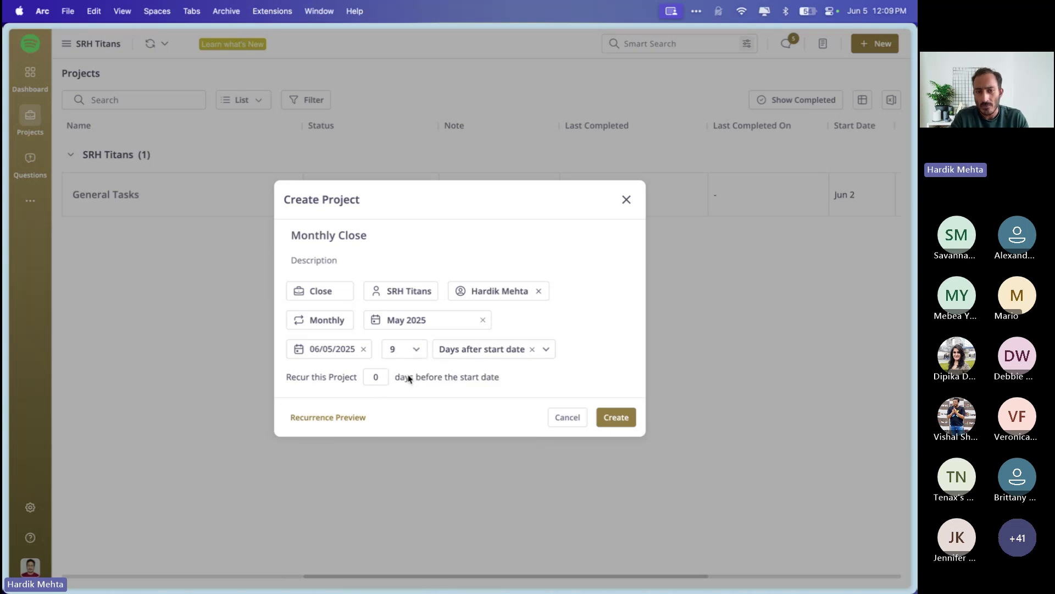
click(404, 349)
click(407, 396)
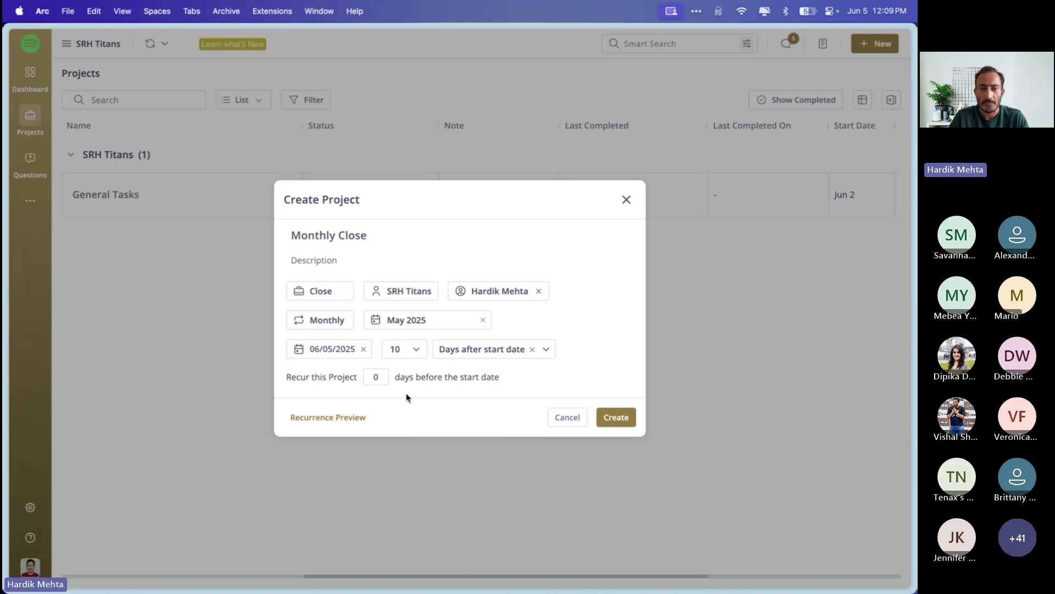
Set the project to recur 3 days before the start date.
click(374, 376)
key(BackSpace)
text(5)
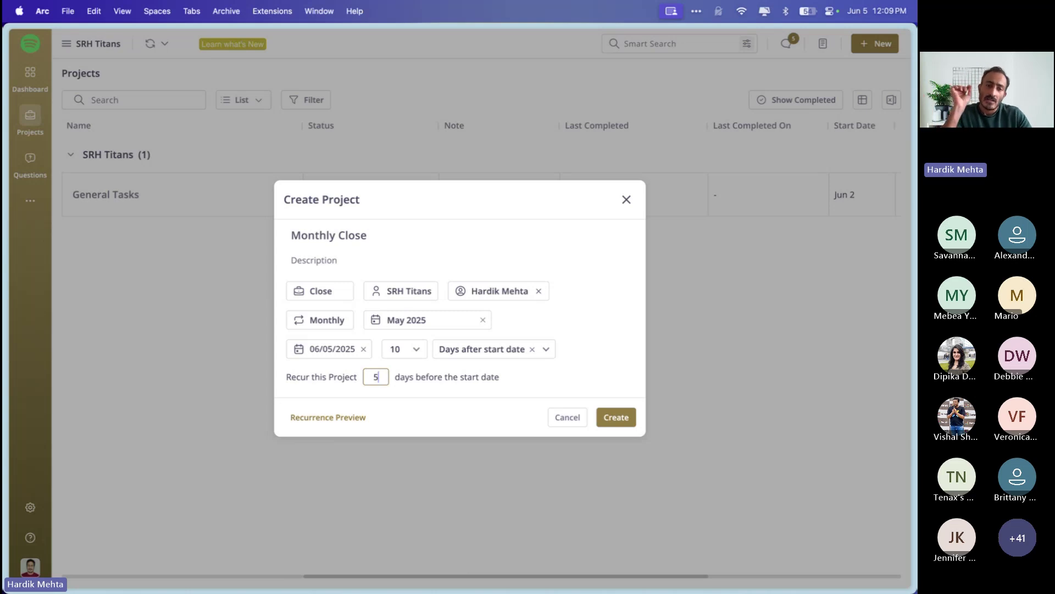
key(BackSpace)
text(2)
key(BackSpace)
text(3)
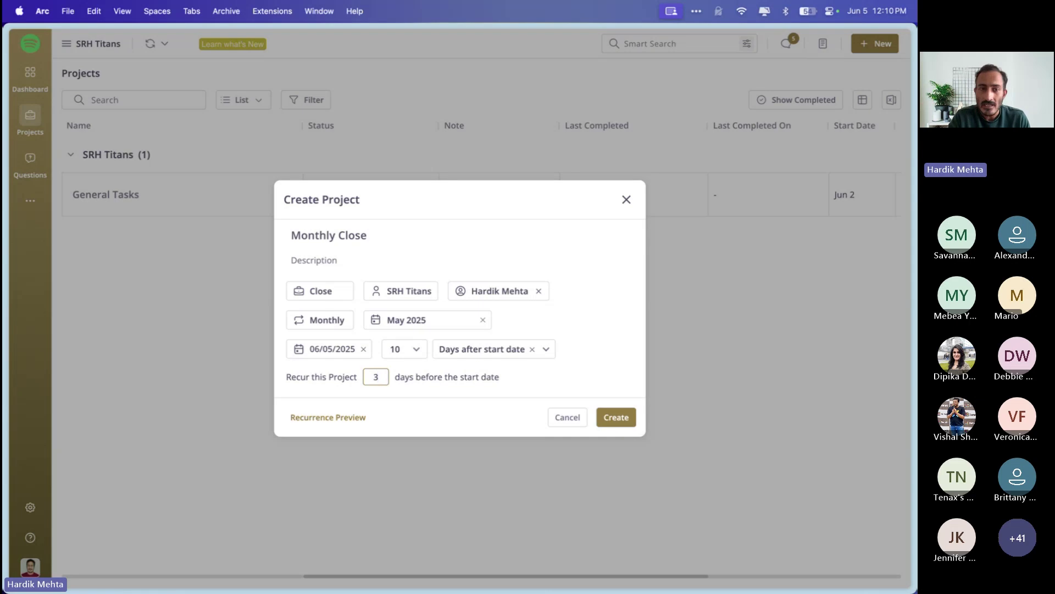
Preview the upcoming recurrences of the Monthly Close project and create it.
click(326, 321)
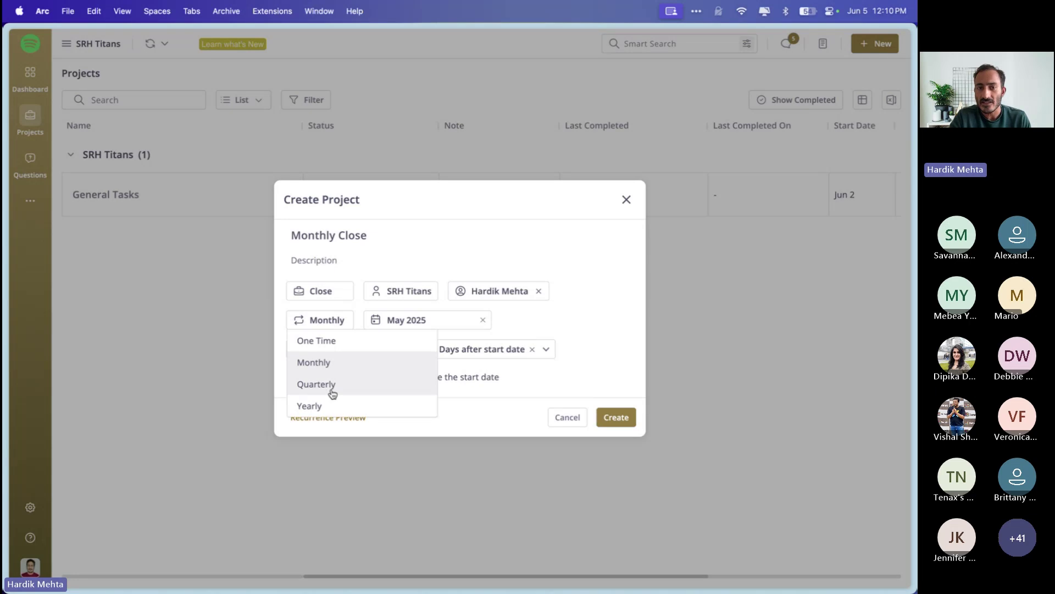
click(444, 201)
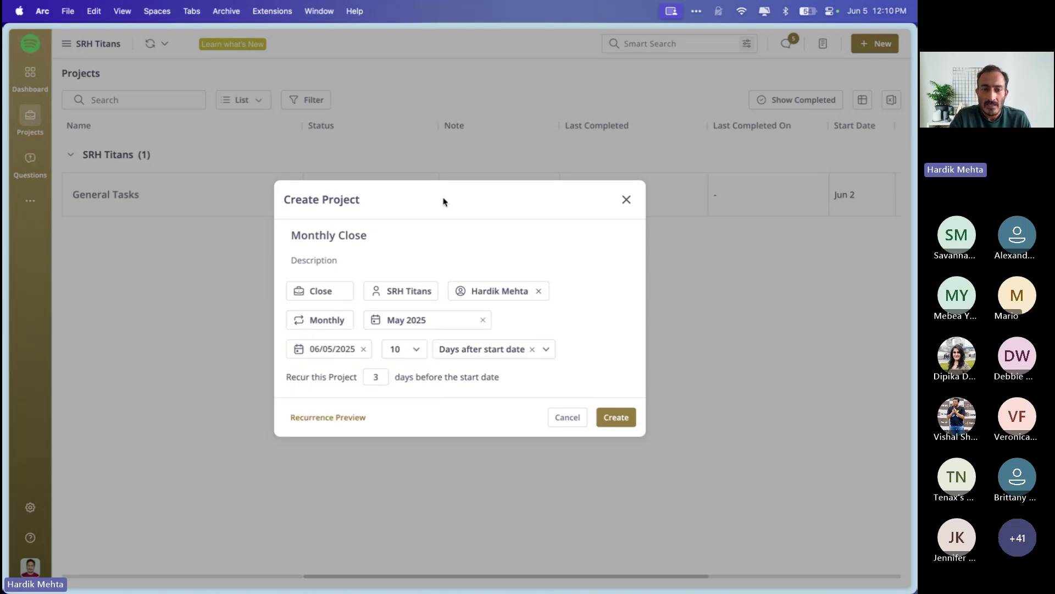
click(340, 421)
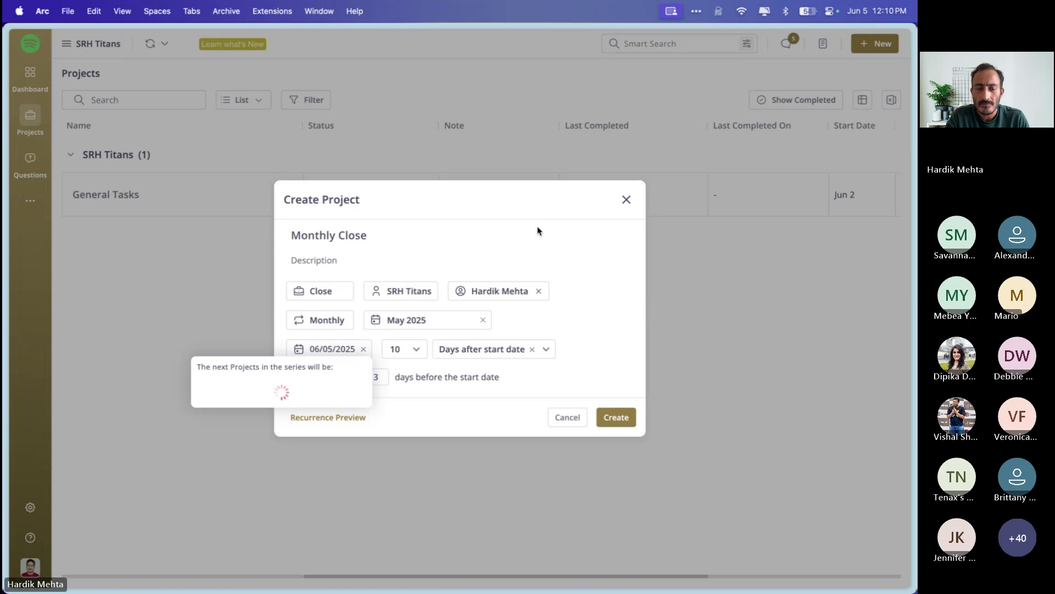
click(566, 204)
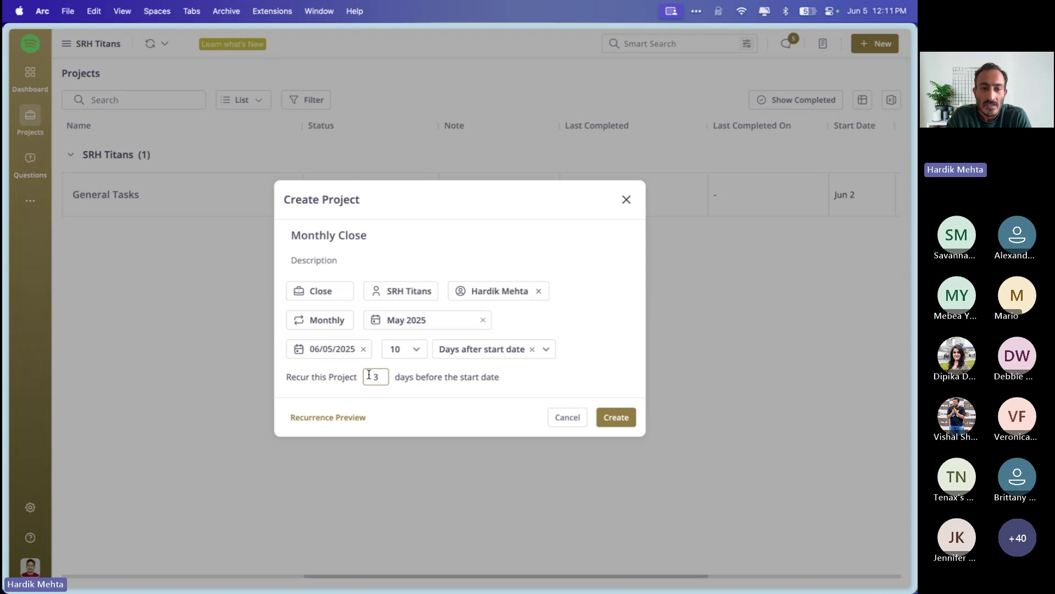
click(333, 418)
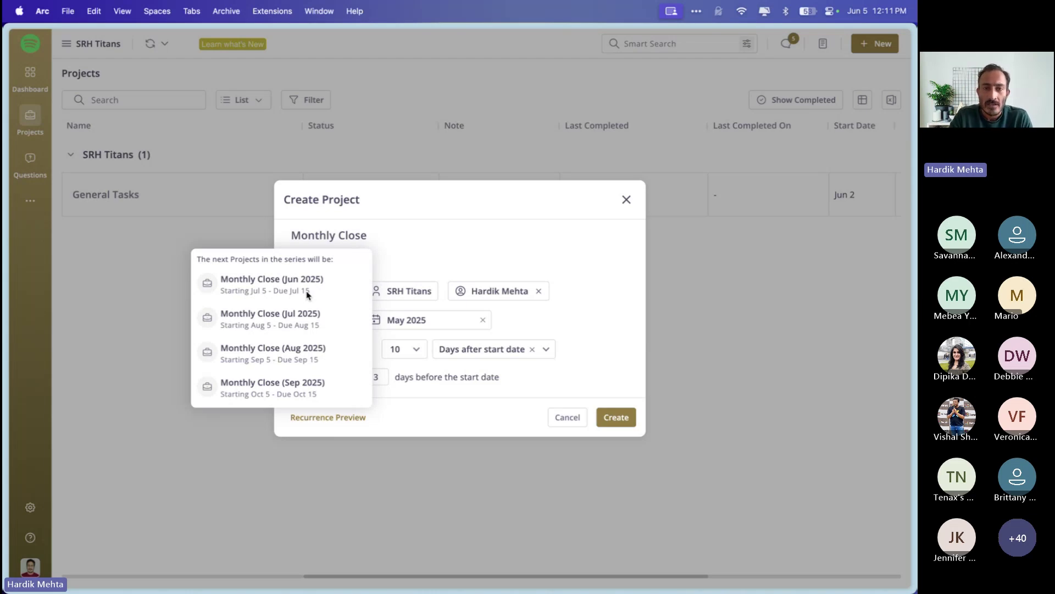
click(616, 418)
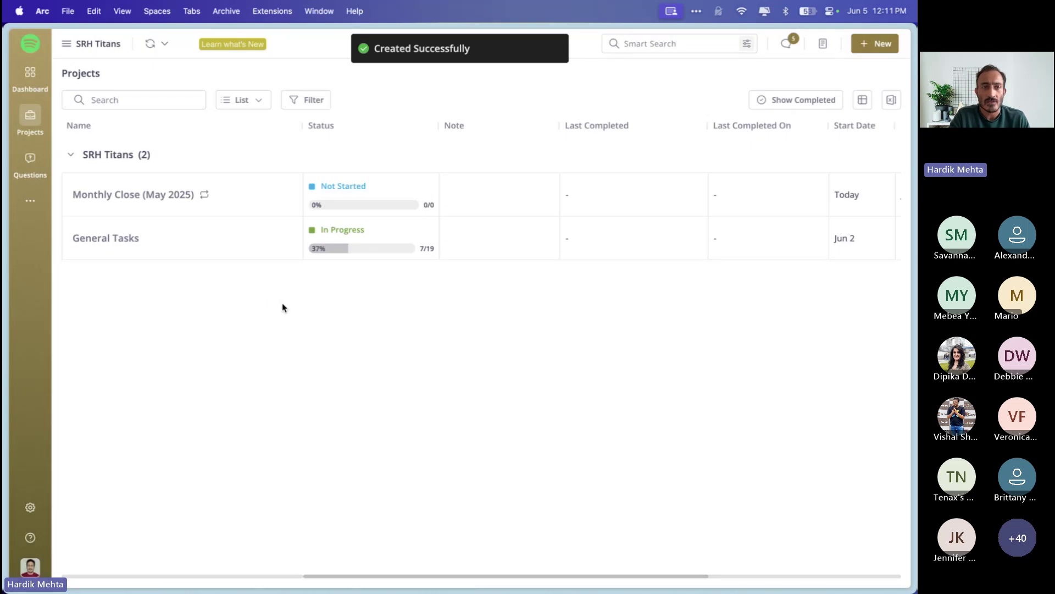
Open the Monthly Close (May 2025) project and choose the Monthly Close template for import with all its tasks selected.
click(154, 196)
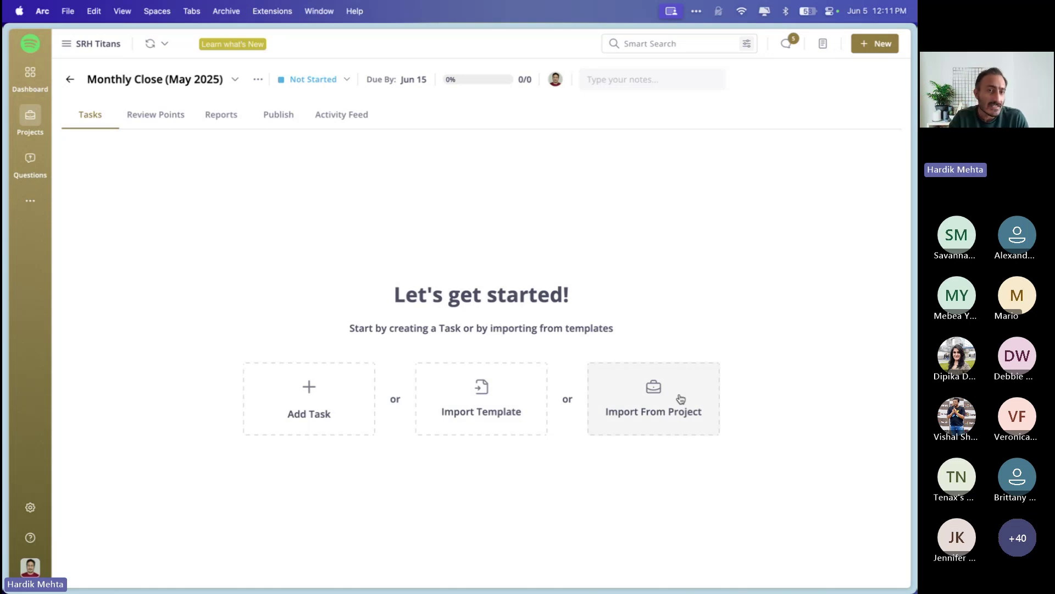
click(489, 394)
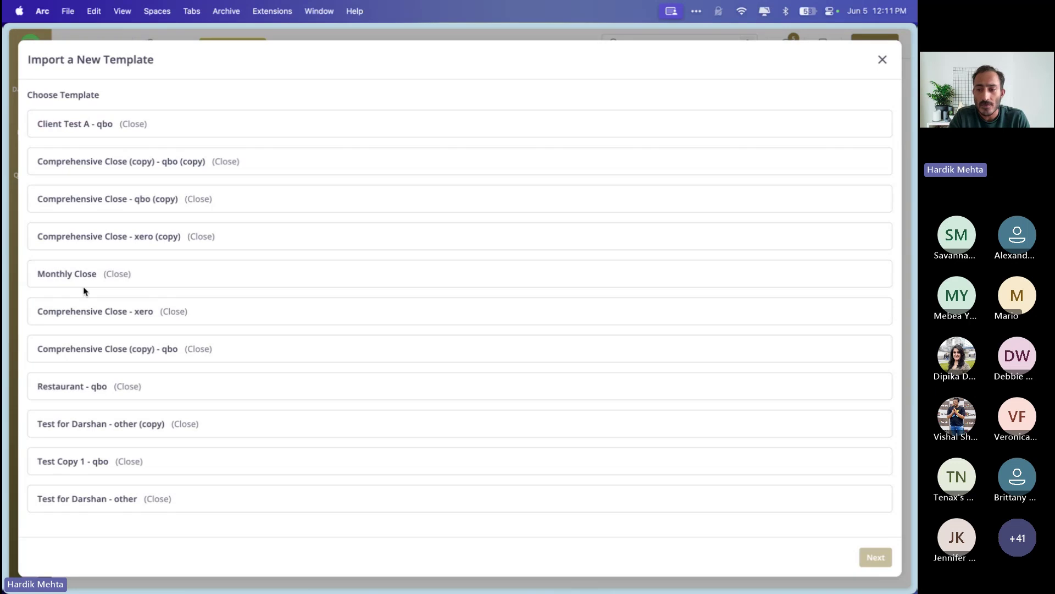
click(66, 279)
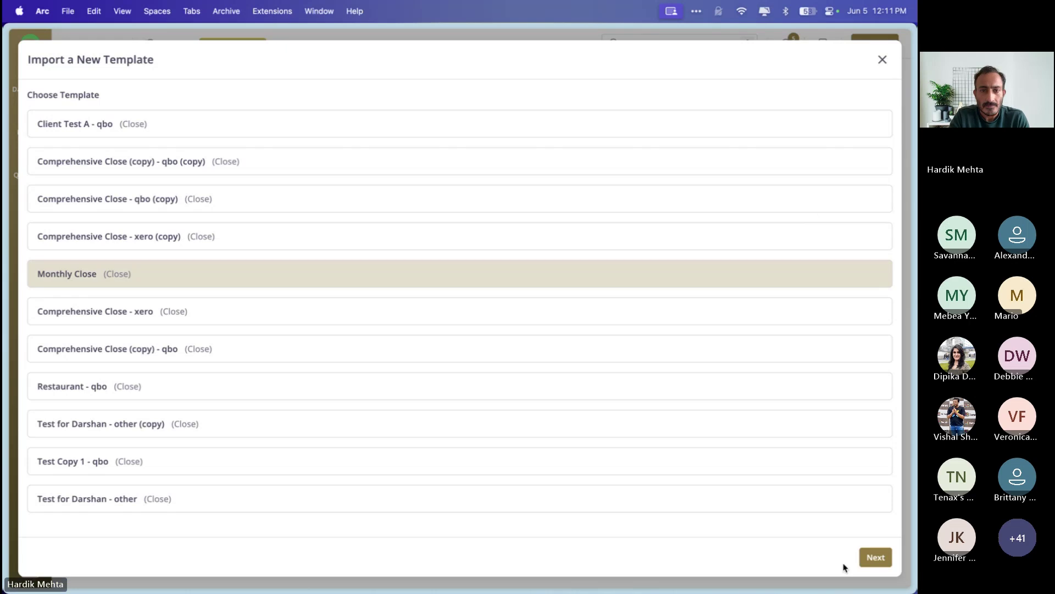
click(875, 557)
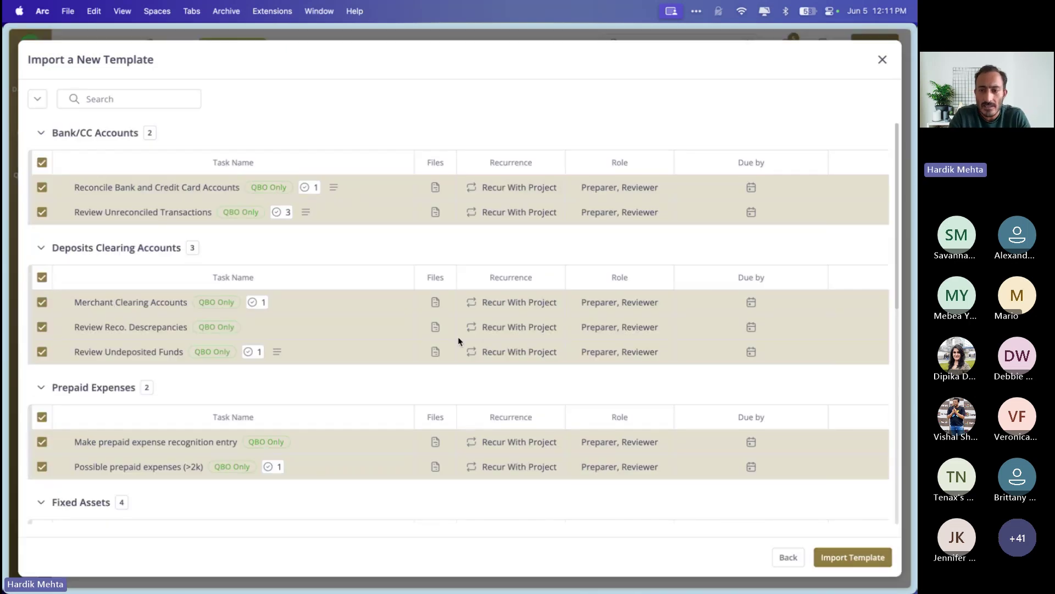
scroll(459, 341, down, 7)
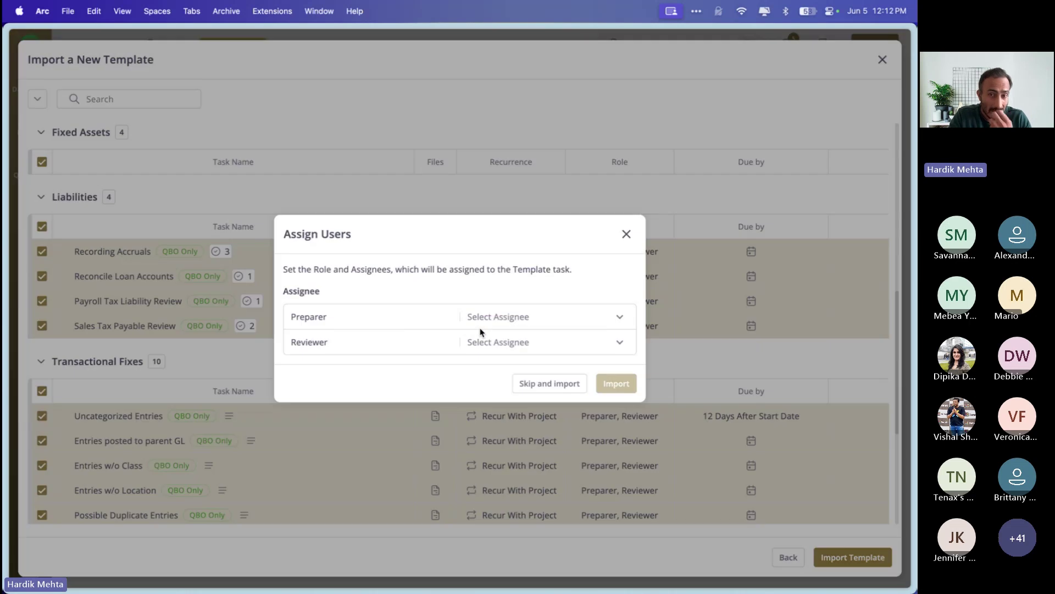
Assign a team member as Preparer and the signed-in account holder as Reviewer, and import the template tasks.
click(505, 321)
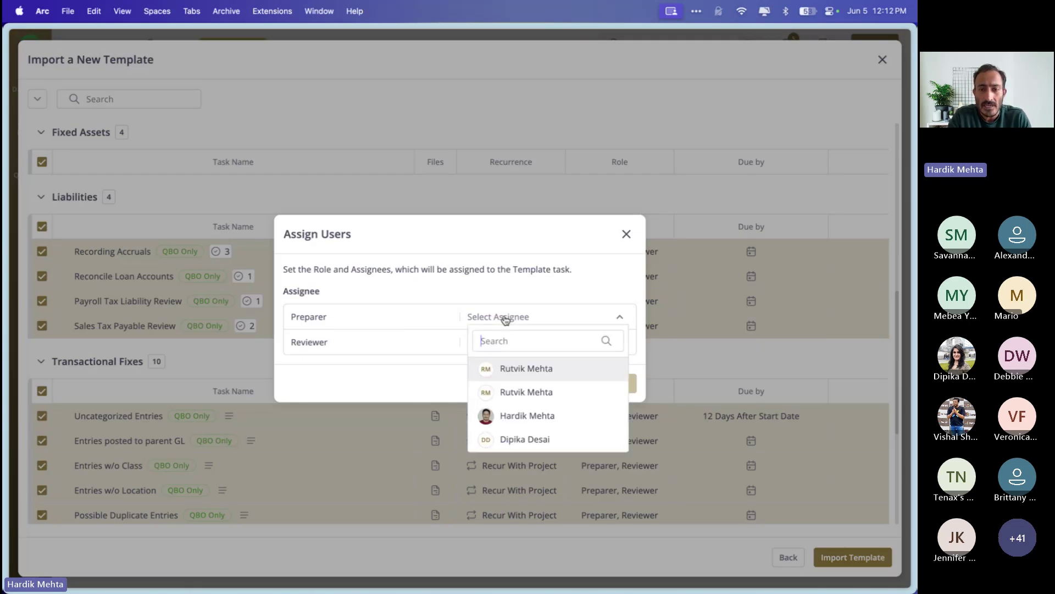
click(525, 441)
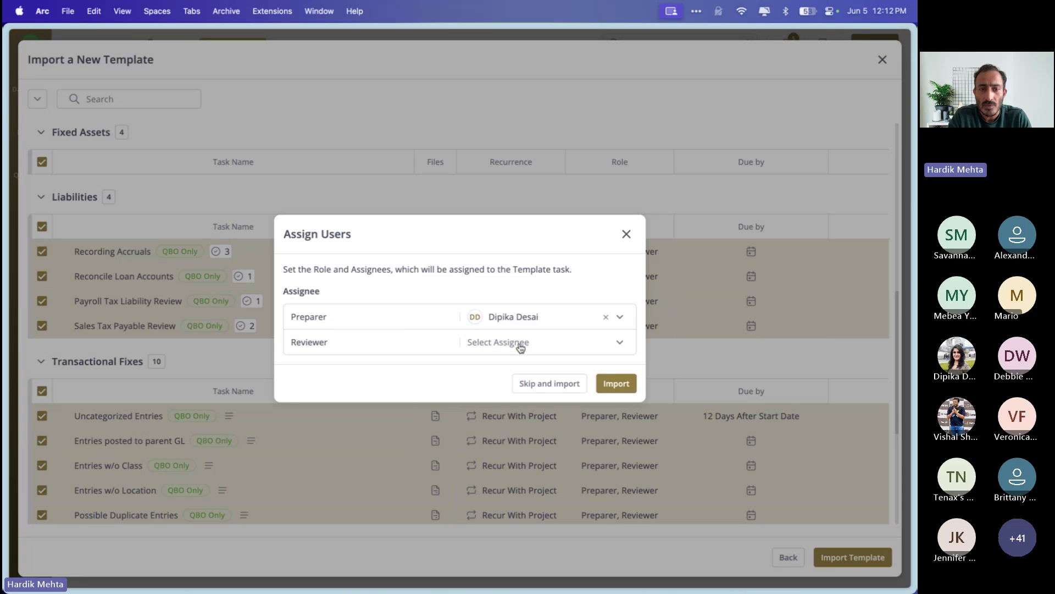
click(520, 346)
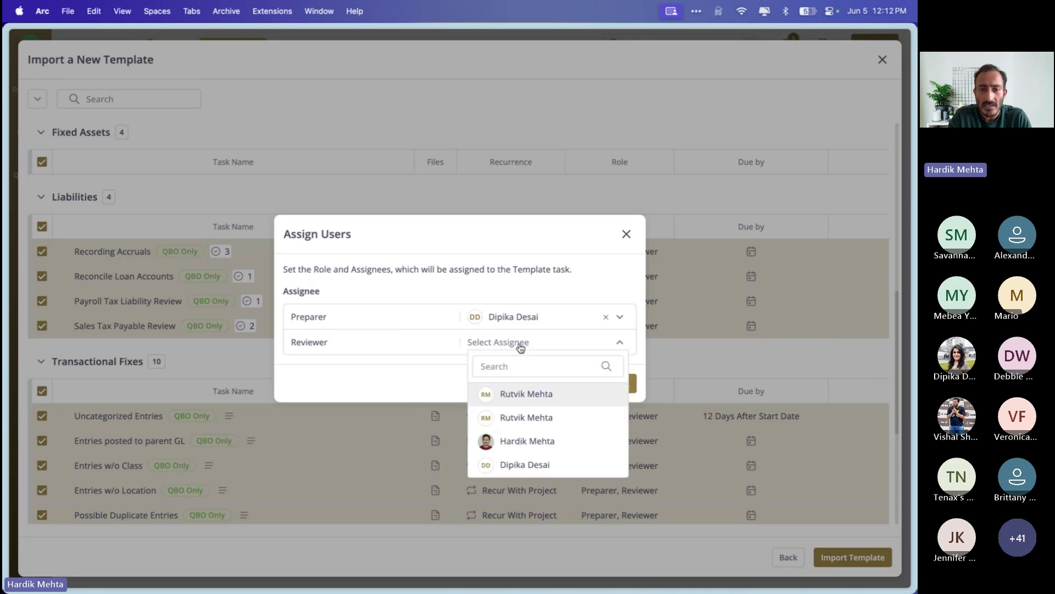
click(525, 441)
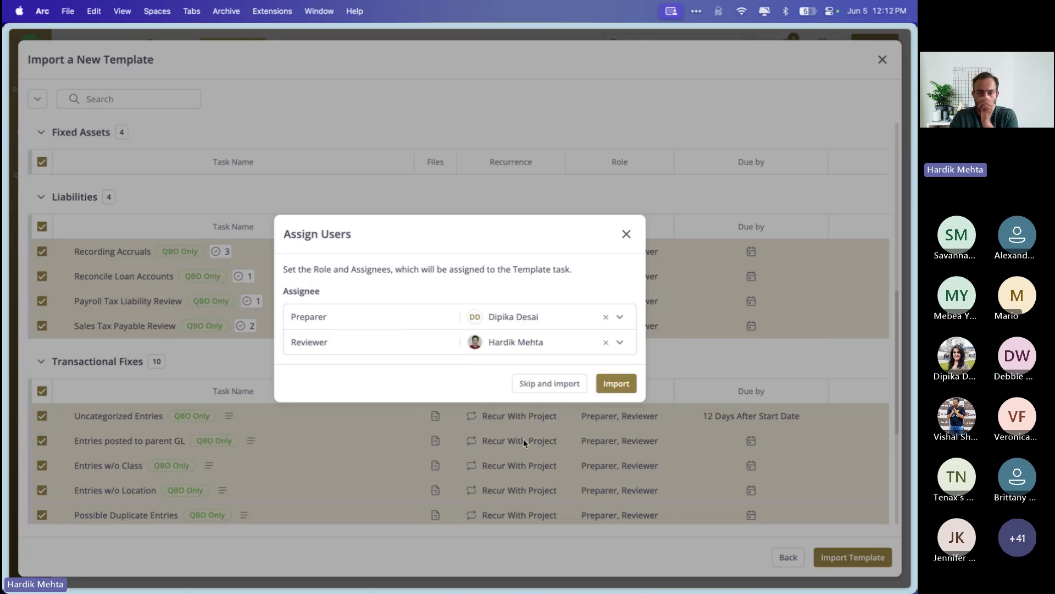
click(616, 384)
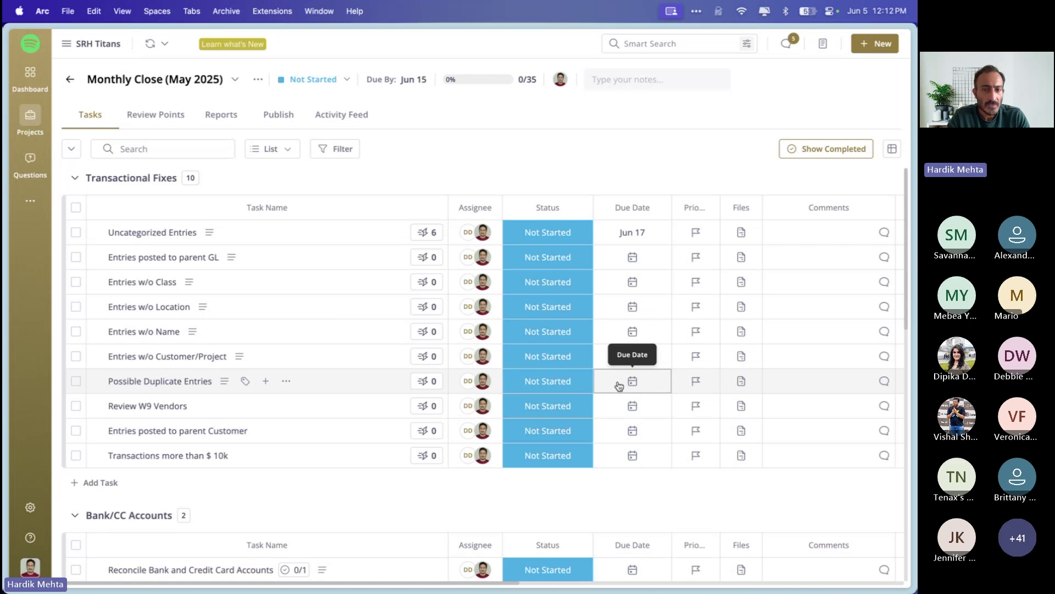
scroll(619, 386, down, 5)
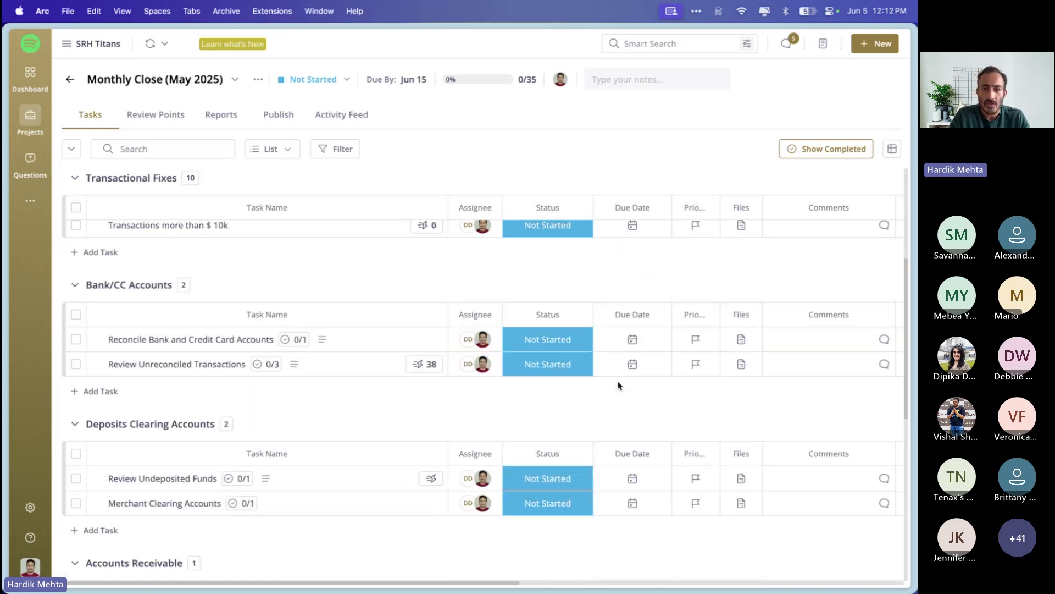
scroll(619, 386, down, 10)
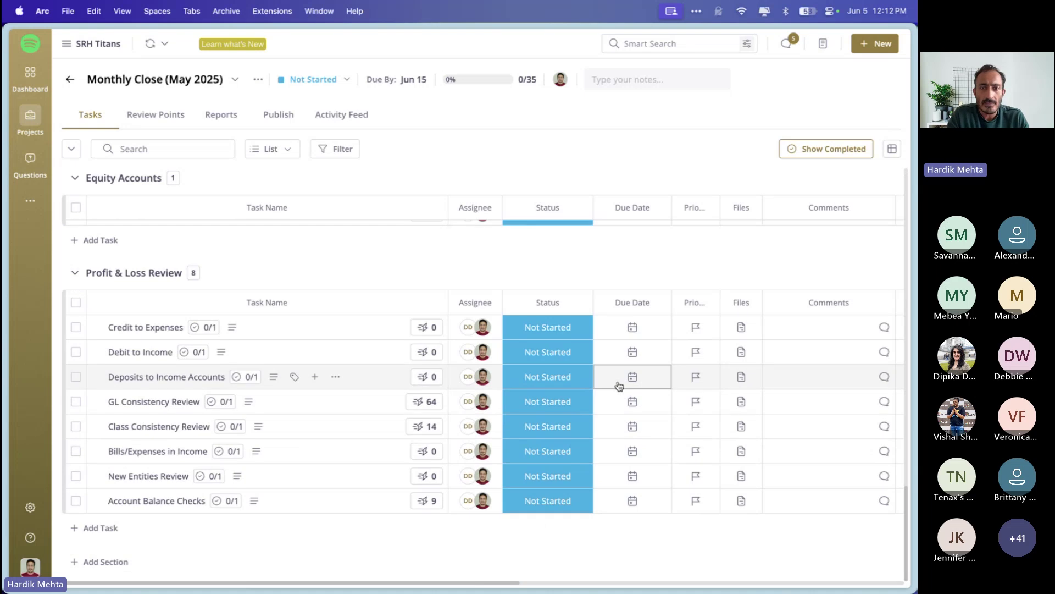
scroll(619, 386, up, 15)
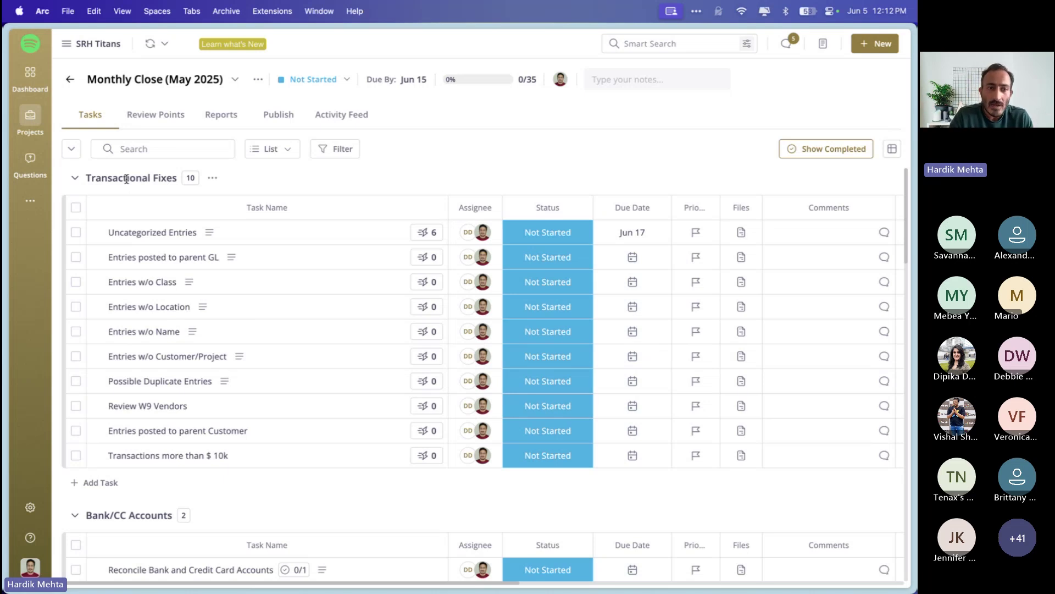
click(29, 508)
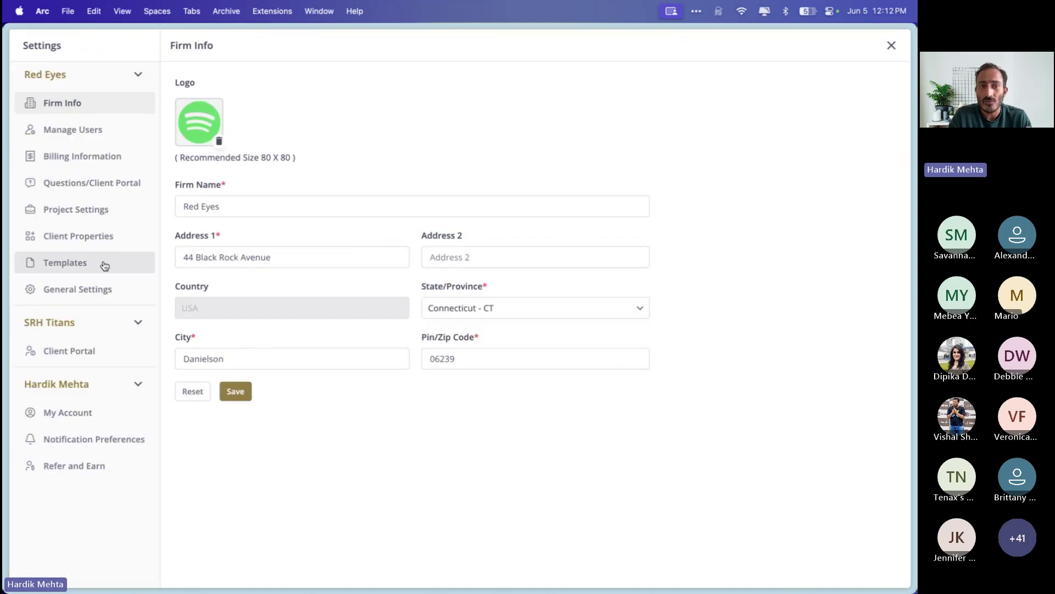
click(892, 46)
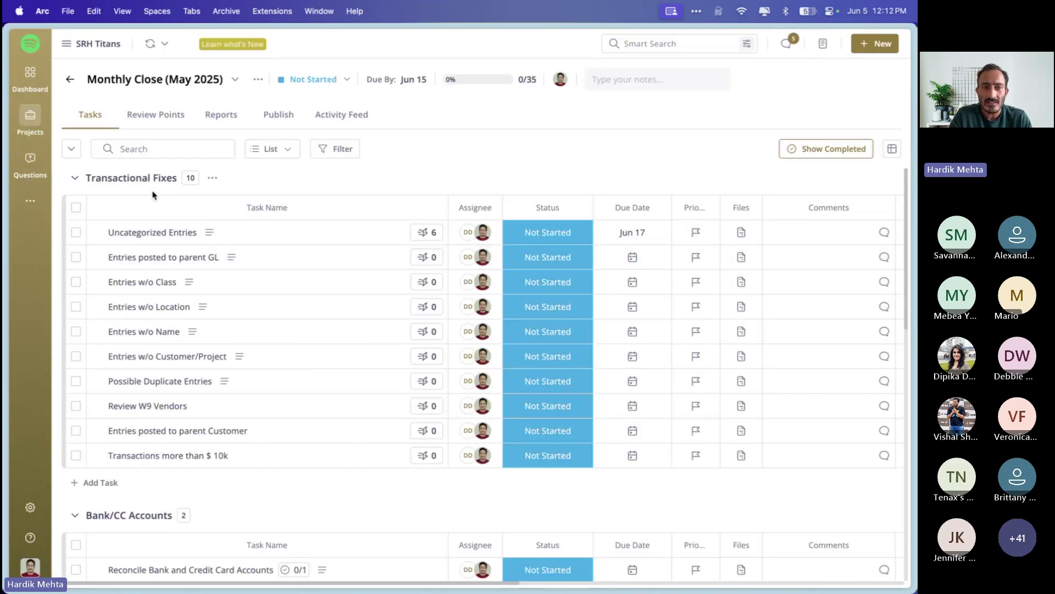
Rename the Transactional Fixes section as "Transactional Changes".
click(213, 178)
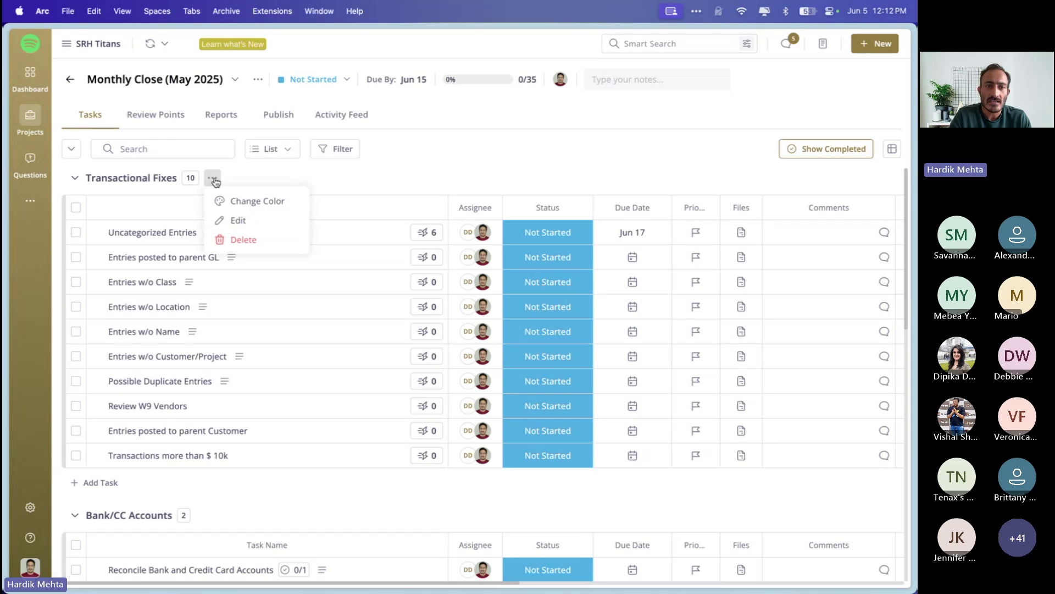
click(250, 221)
key(BackSpace)
key(BackSpace)
key(BackSpace)
key(BackSpace)
key(BackSpace)
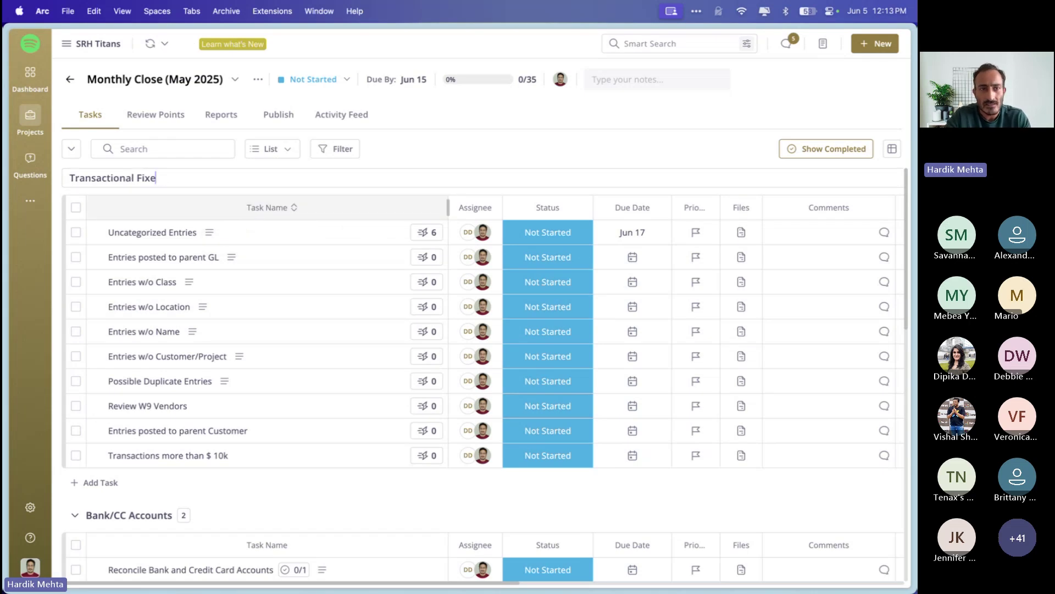
text(Re)
key(BackSpace)
key(BackSpace)
text(F)
key(BackSpace)
text(Changes)
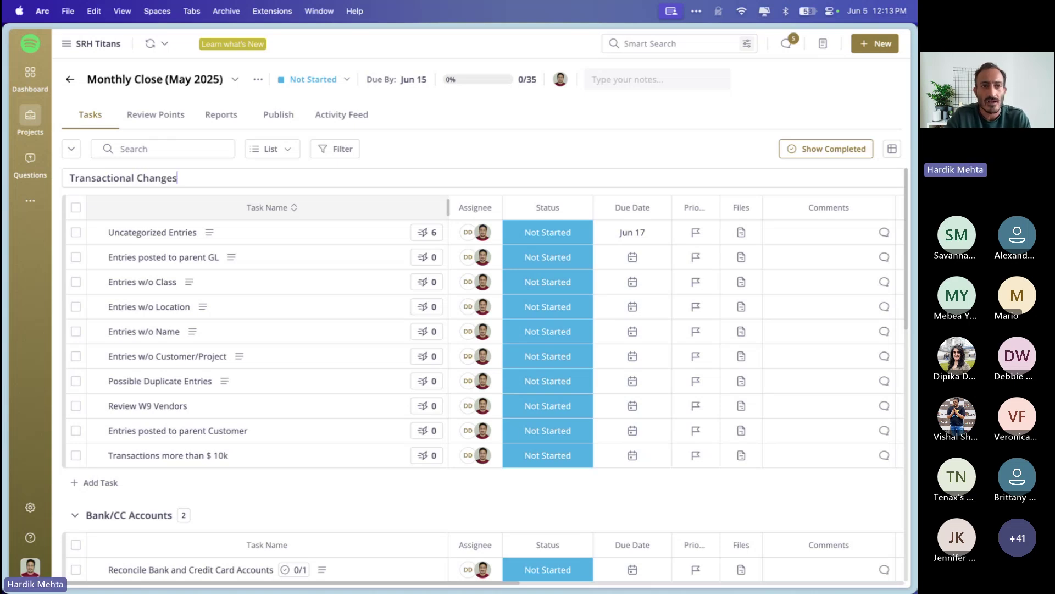
key(Return)
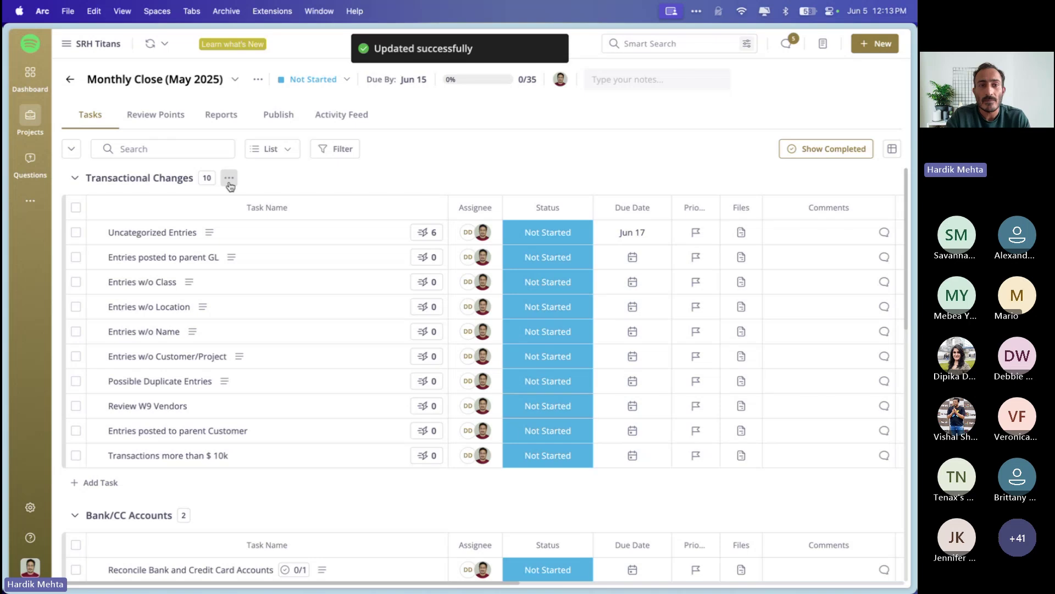
Change the colour of the Transactional Changes section to magenta.
click(229, 177)
click(288, 202)
click(331, 195)
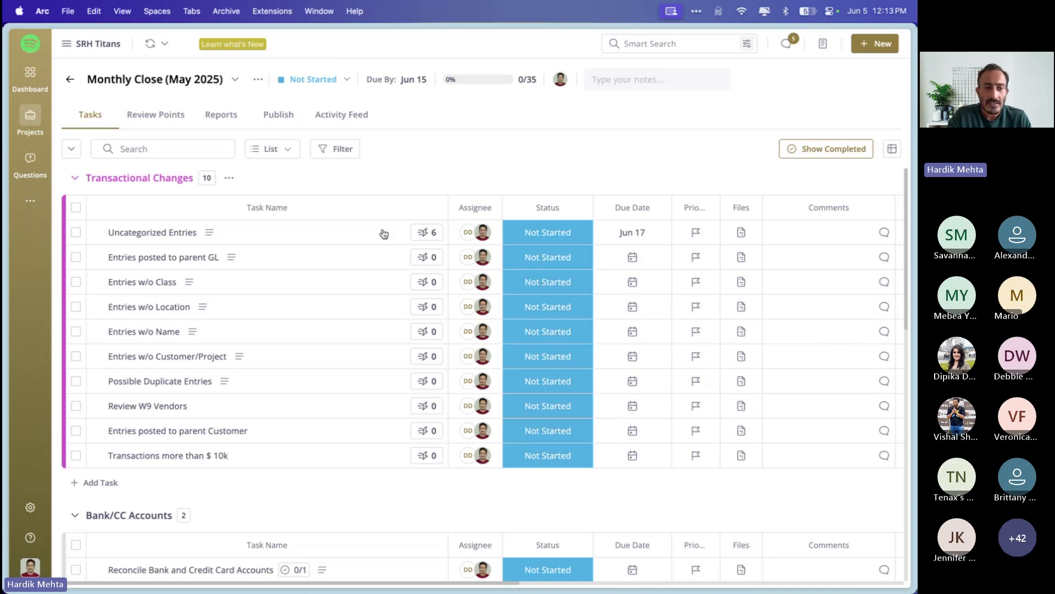
Add a subtask named "Review Undeposited Funds" under the Review Undeposited Funds task in the Deposits Clearing Accounts section.
scroll(334, 425, down, 3)
scroll(332, 425, down, 1)
scroll(332, 425, up, 1)
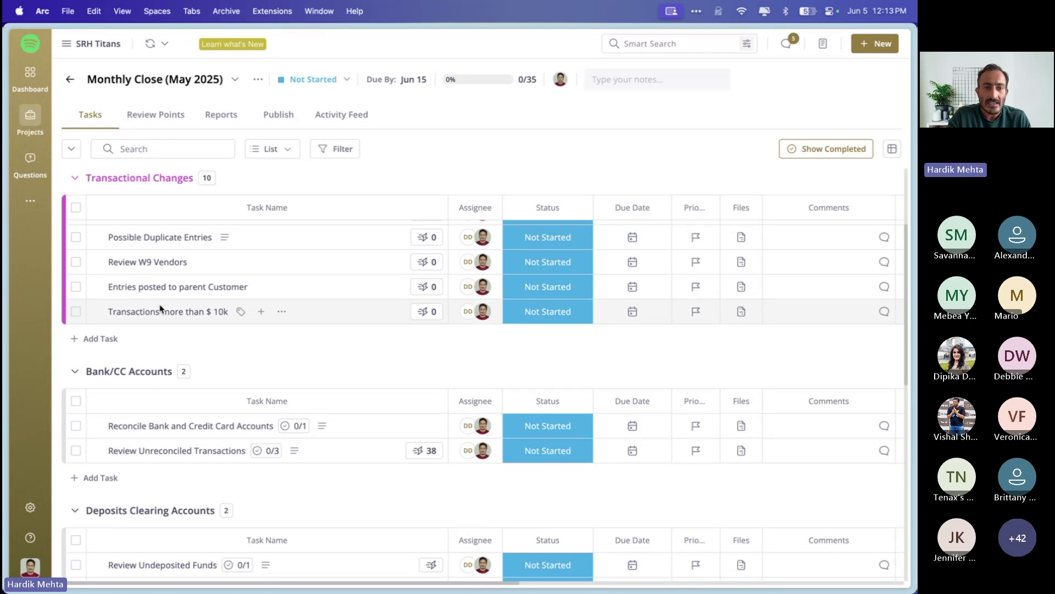
scroll(189, 384, up, 3)
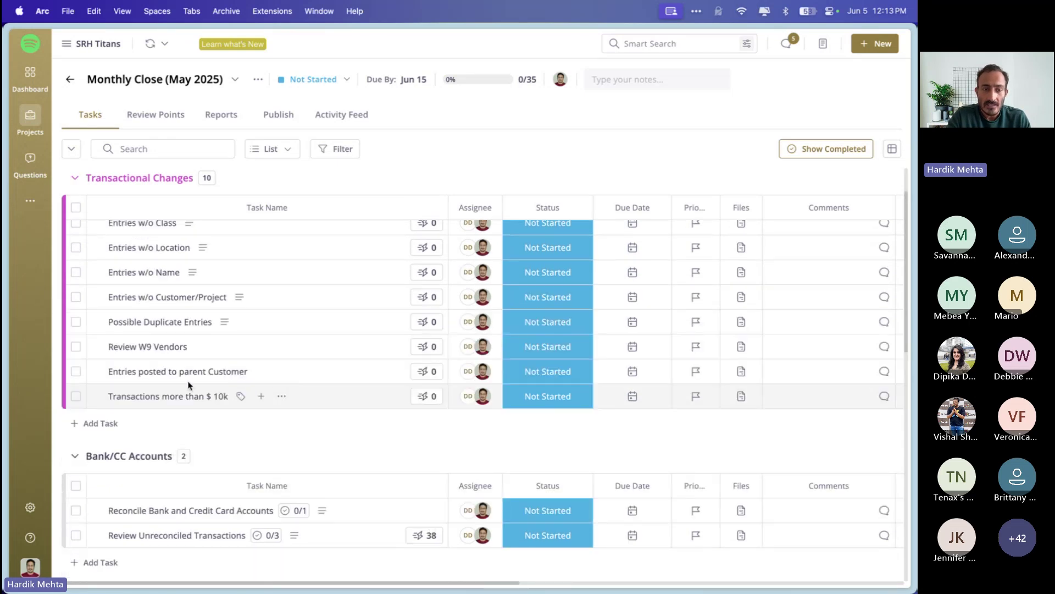
scroll(187, 385, down, 6)
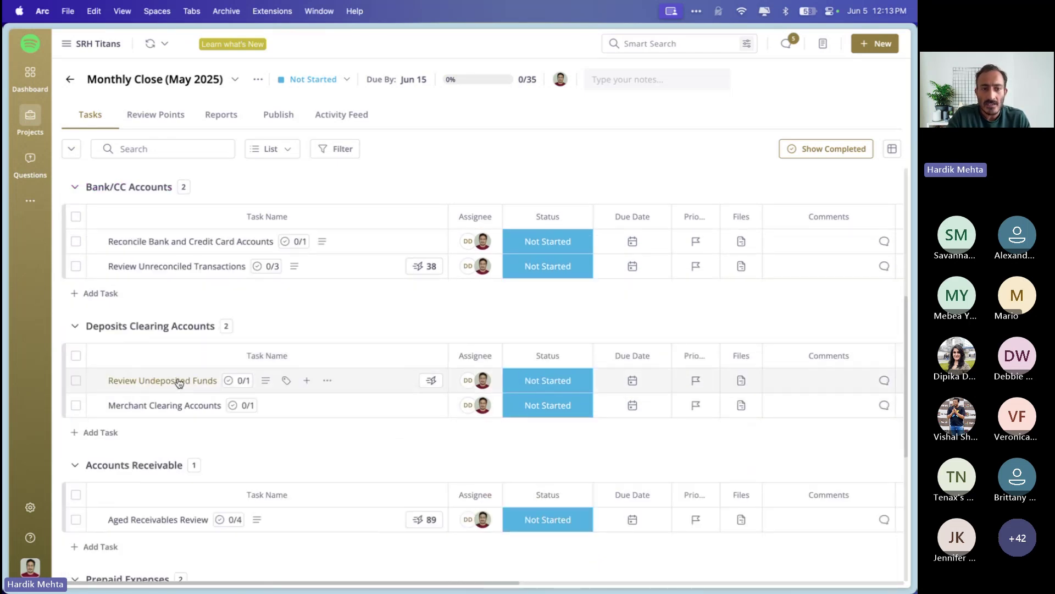
click(306, 381)
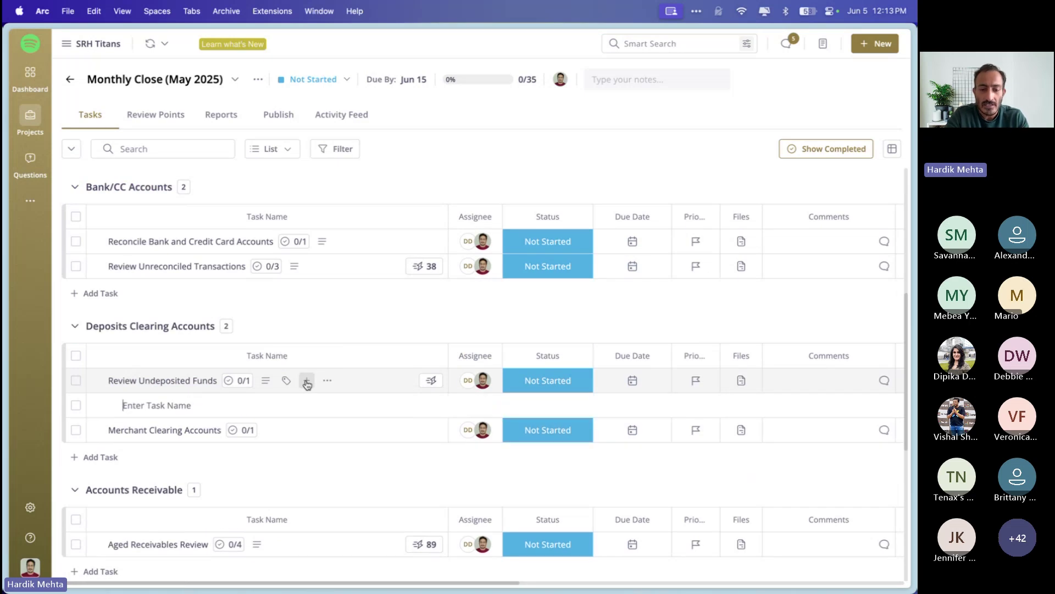
text(Review Unde)
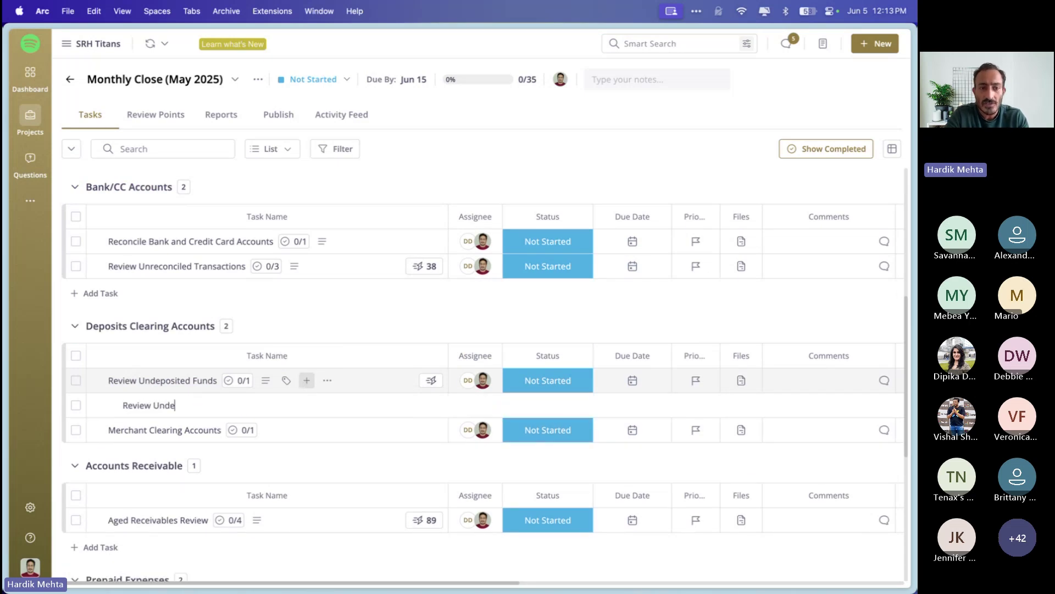
text(posited Funds)
key(Return)
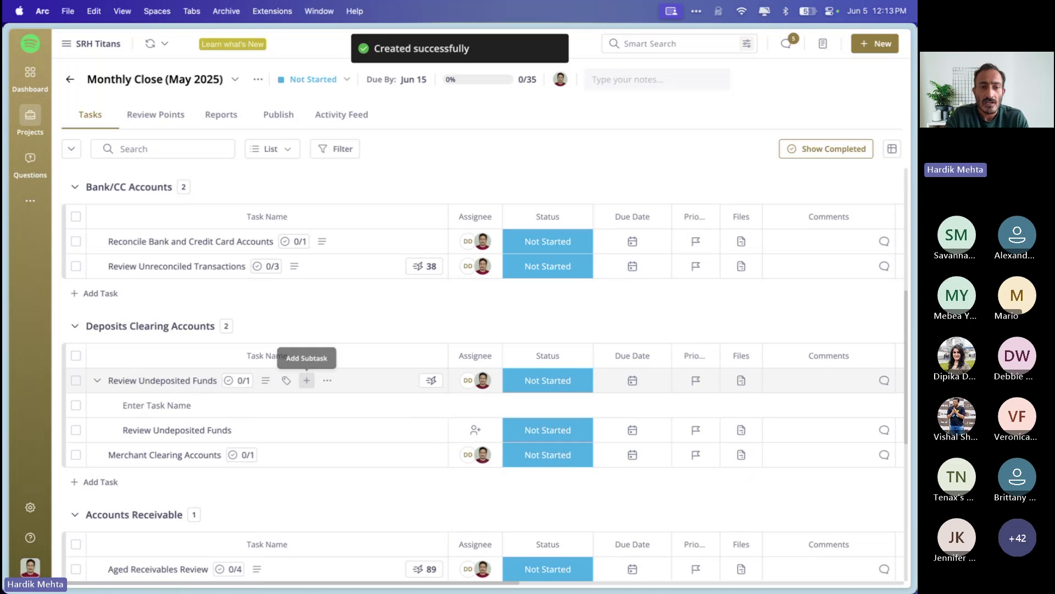
click(404, 493)
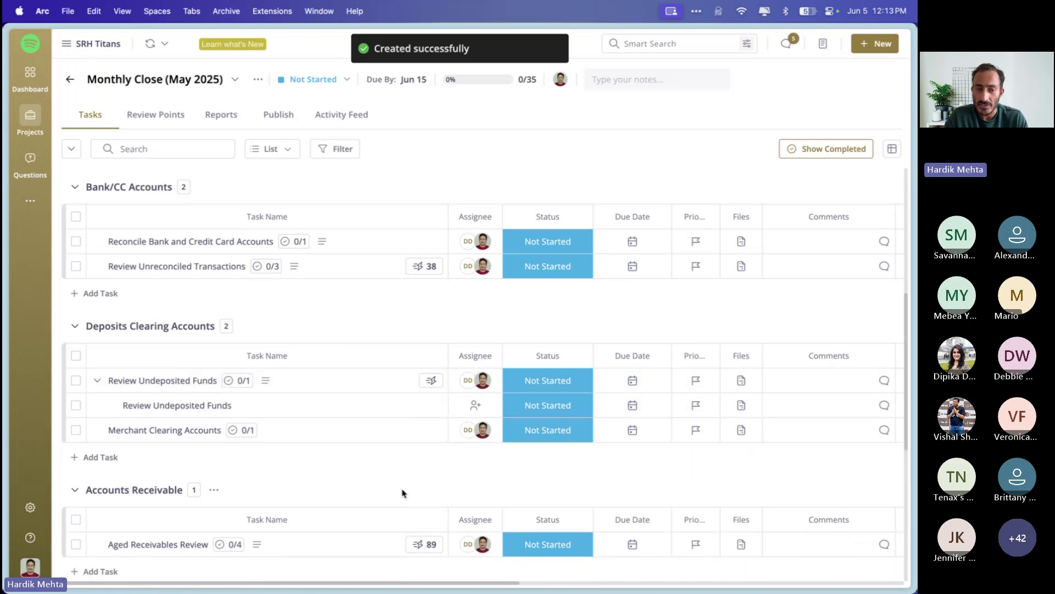
Add a task named "Test" at the end of the Transactional Changes section.
scroll(136, 266, up, 3)
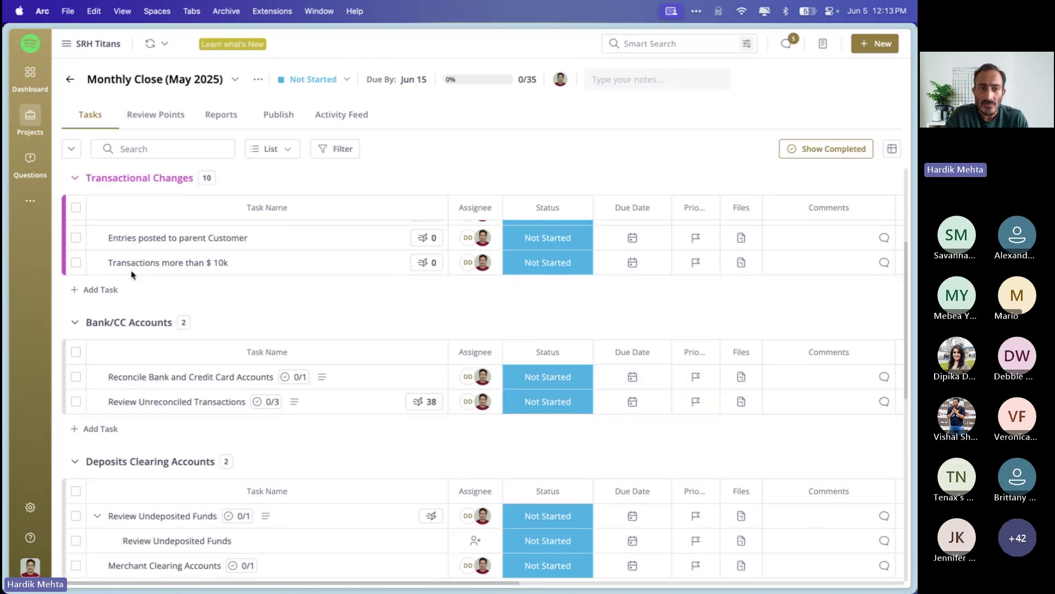
scroll(170, 313, up, 4)
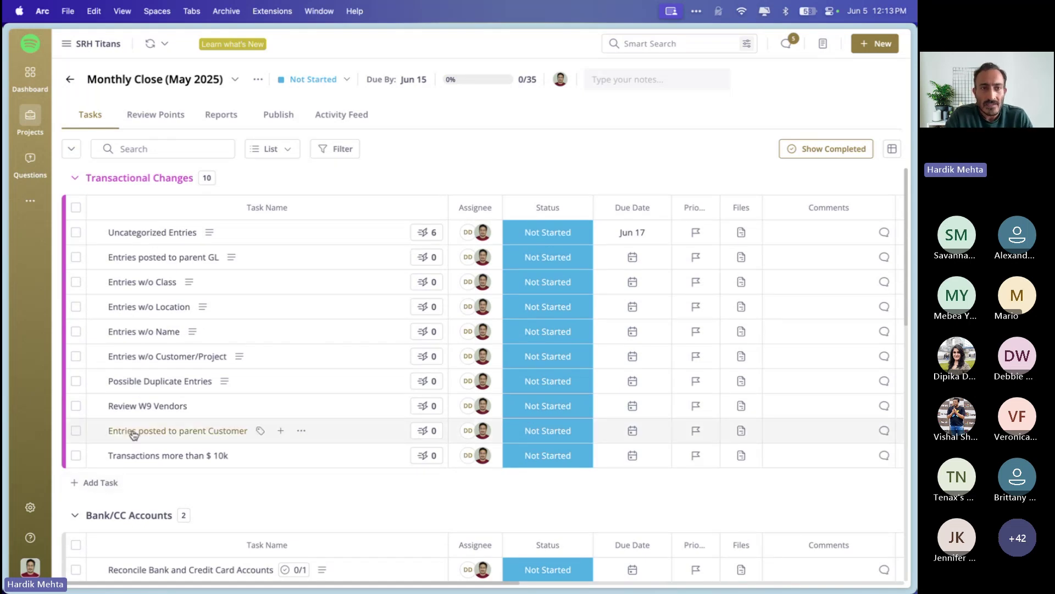
click(94, 484)
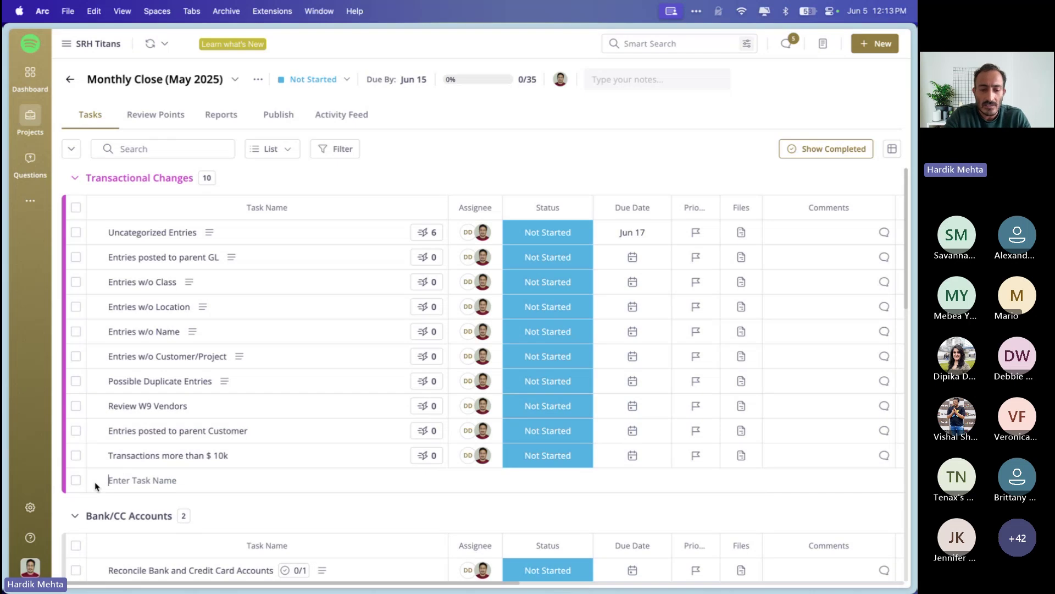
text(Test)
key(Return)
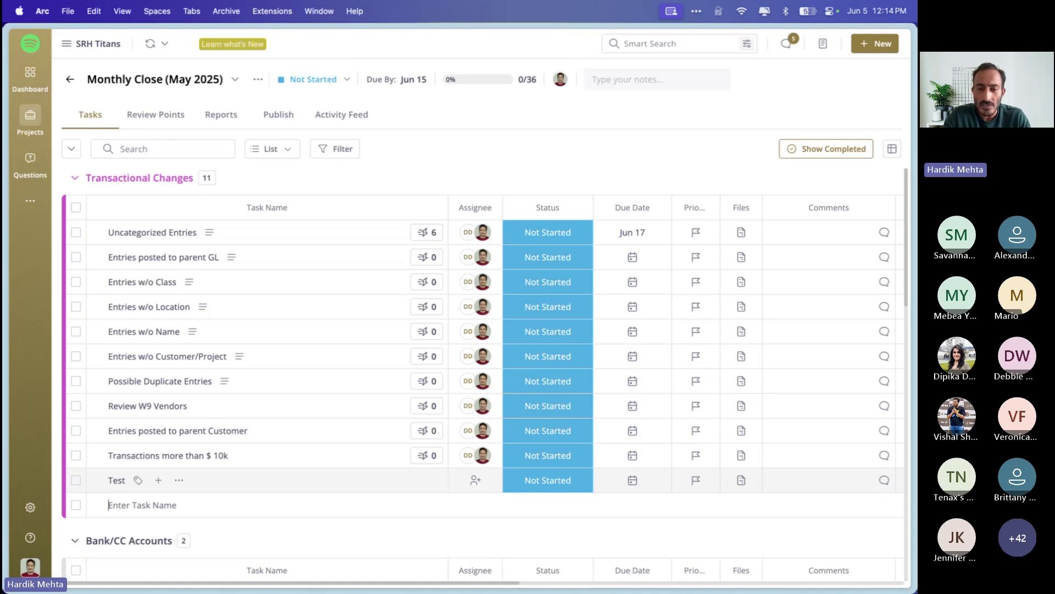
Switch to Excel, enter "Task 1" and "Task 2" in cells F13 and F14, and copy both cells.
mouse_move(393, 593)
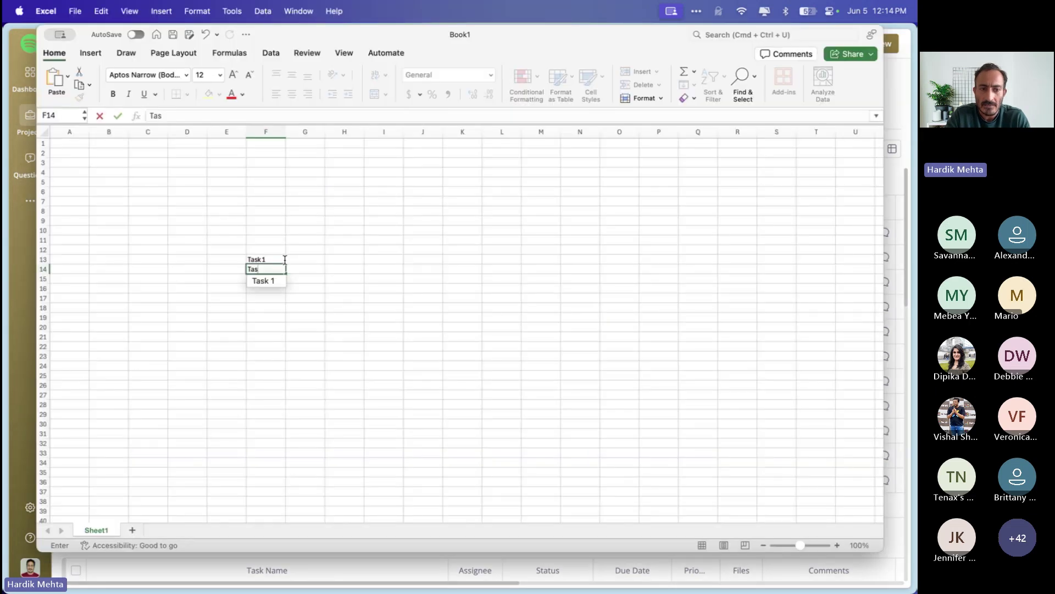
text(k 2)
drag(278, 260, 278, 268)
key(super+c)
Switch back to the project in Arc and create two separate tasks from the copied lines in the Transactional Changes section.
click(11, 357)
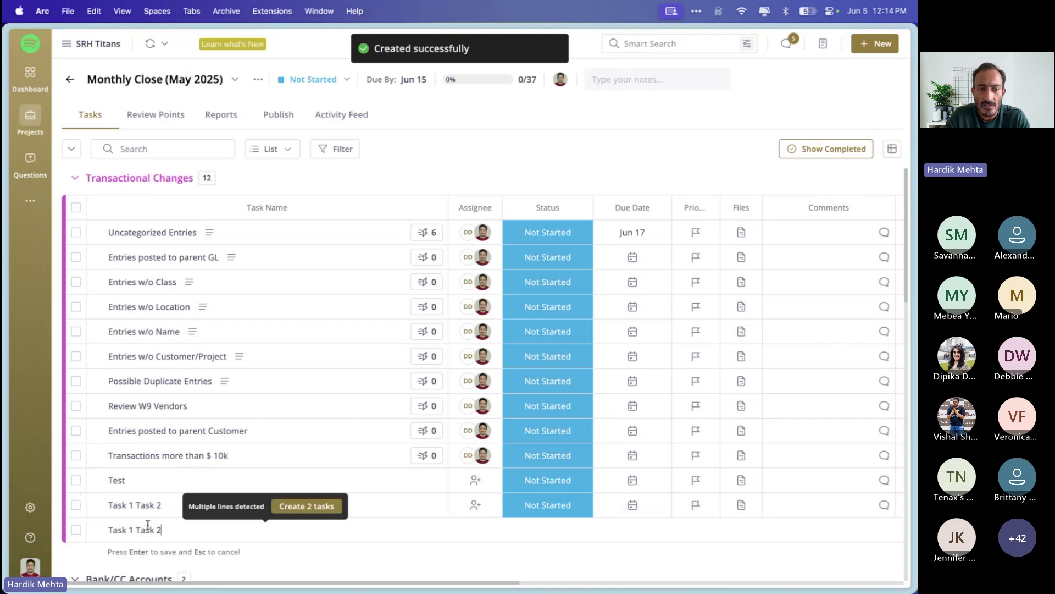
click(311, 510)
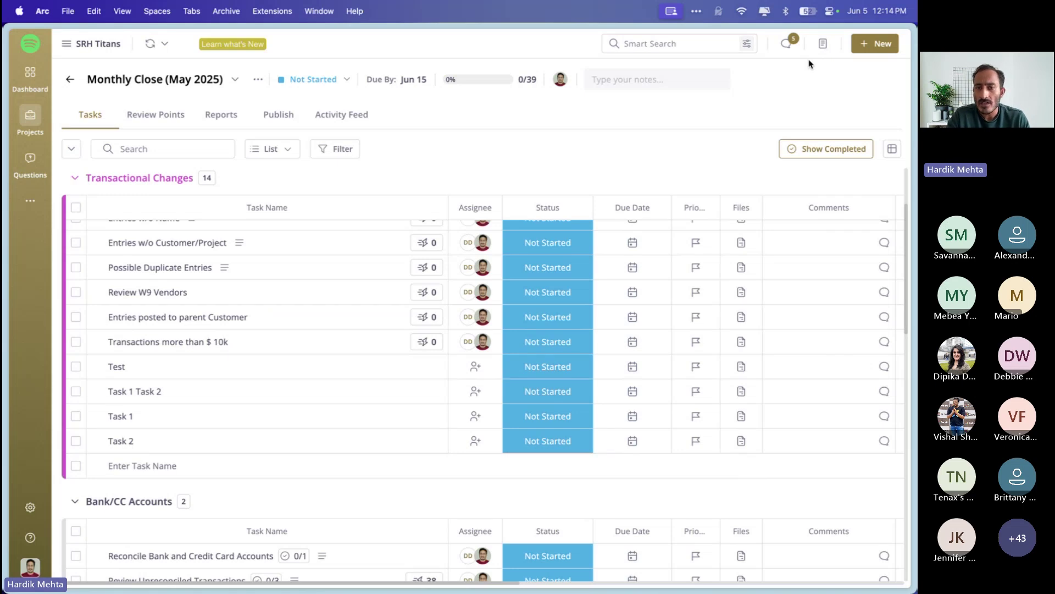
Check which status options are available for the Entries posted to parent GL task.
scroll(564, 371, up, 3)
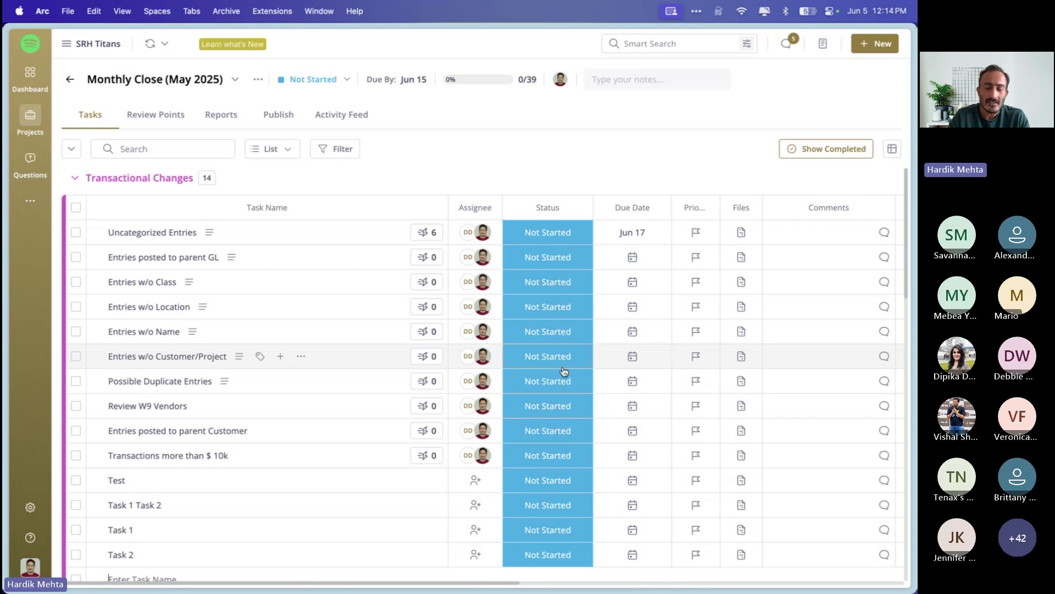
click(549, 254)
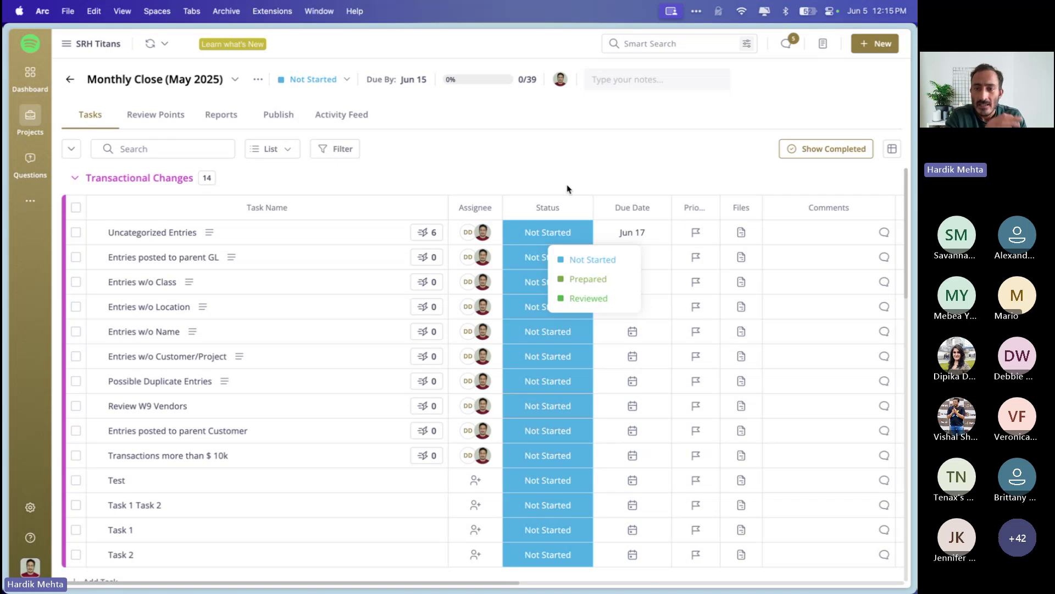
click(544, 162)
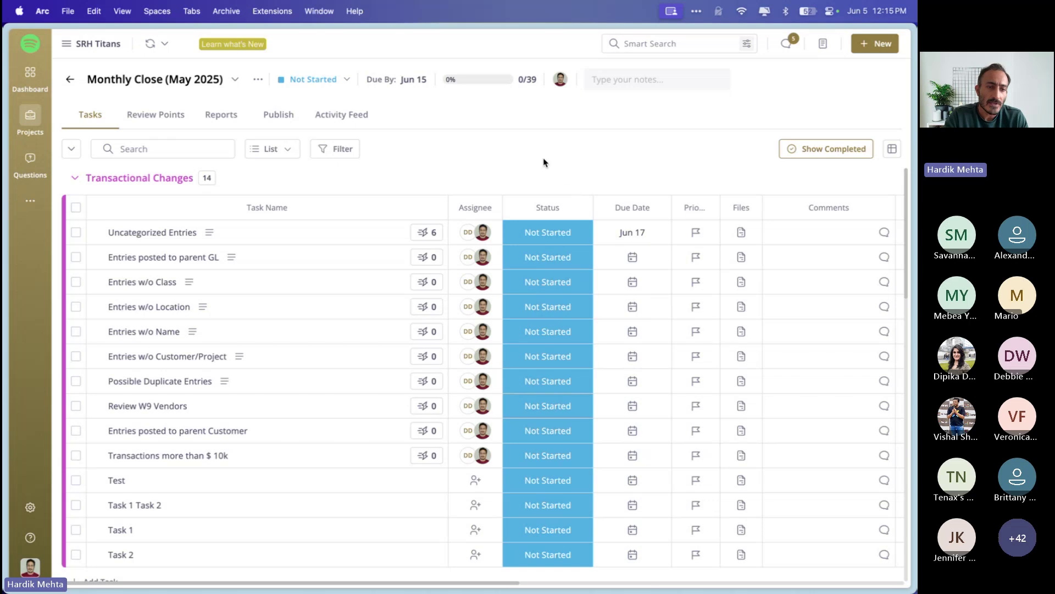
Enable Ready for Reviewer, In Question and Waiting on Client as task statuses for the Close project type and save it.
click(31, 506)
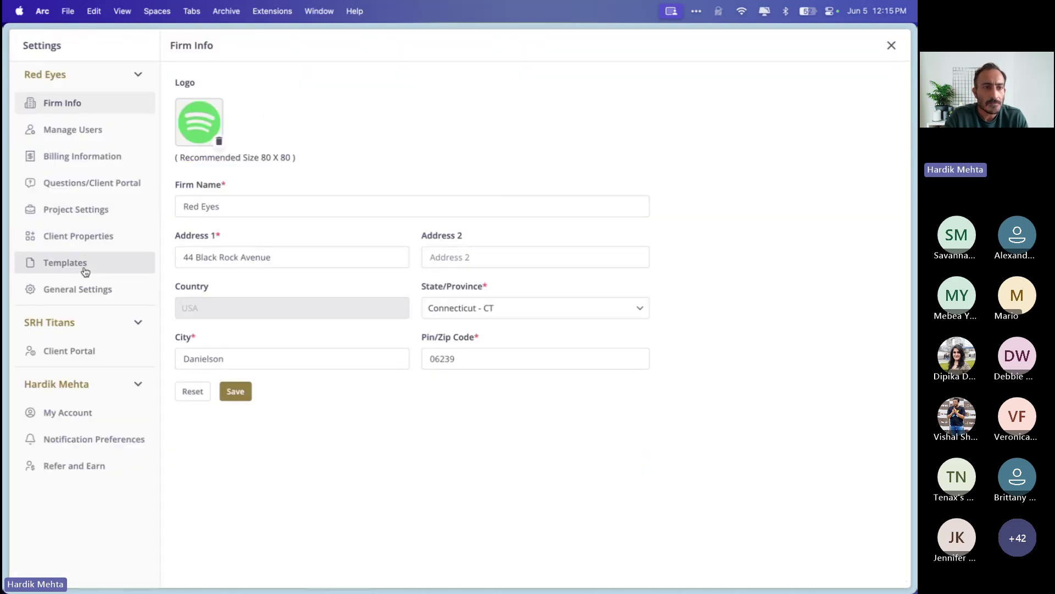
click(81, 209)
click(728, 193)
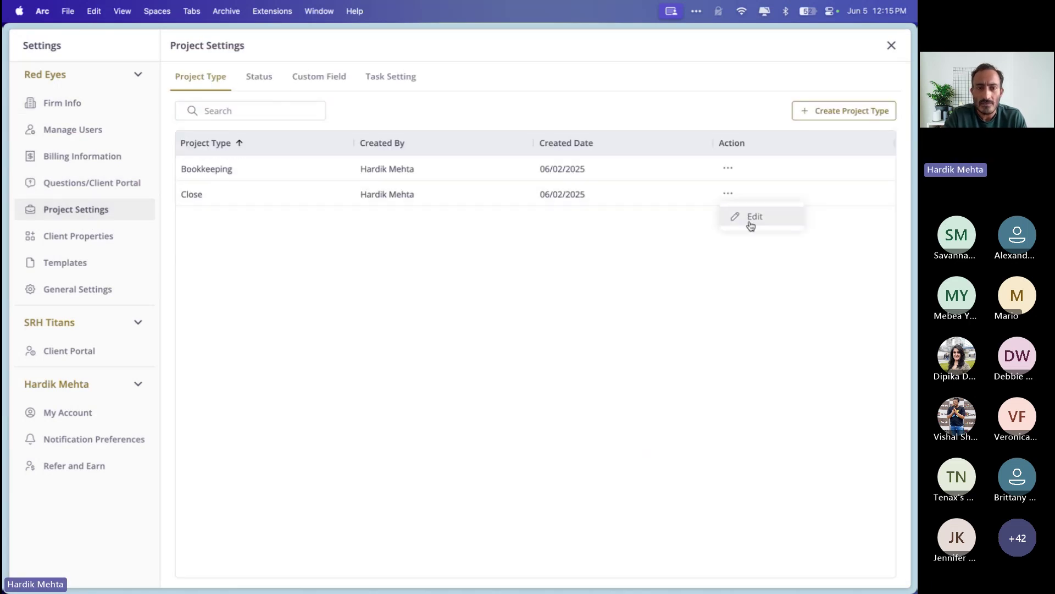
click(751, 217)
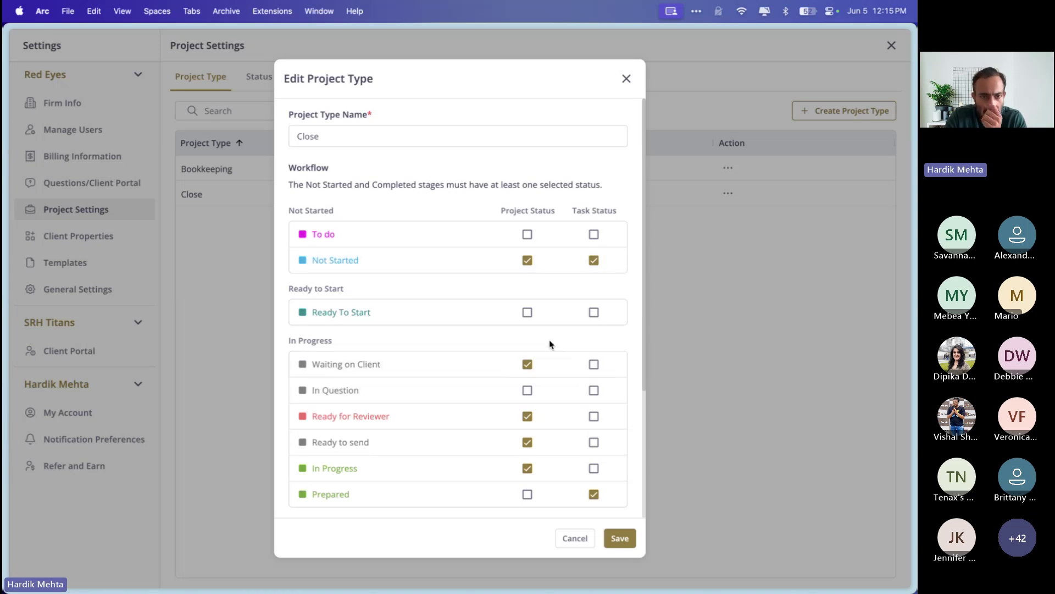
scroll(525, 369, down, 2)
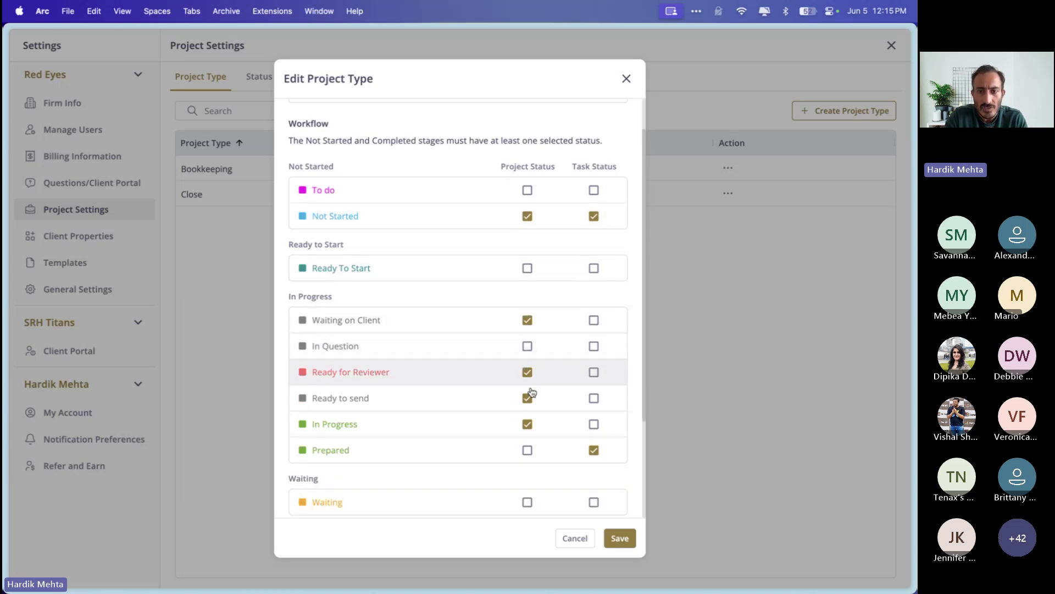
click(594, 373)
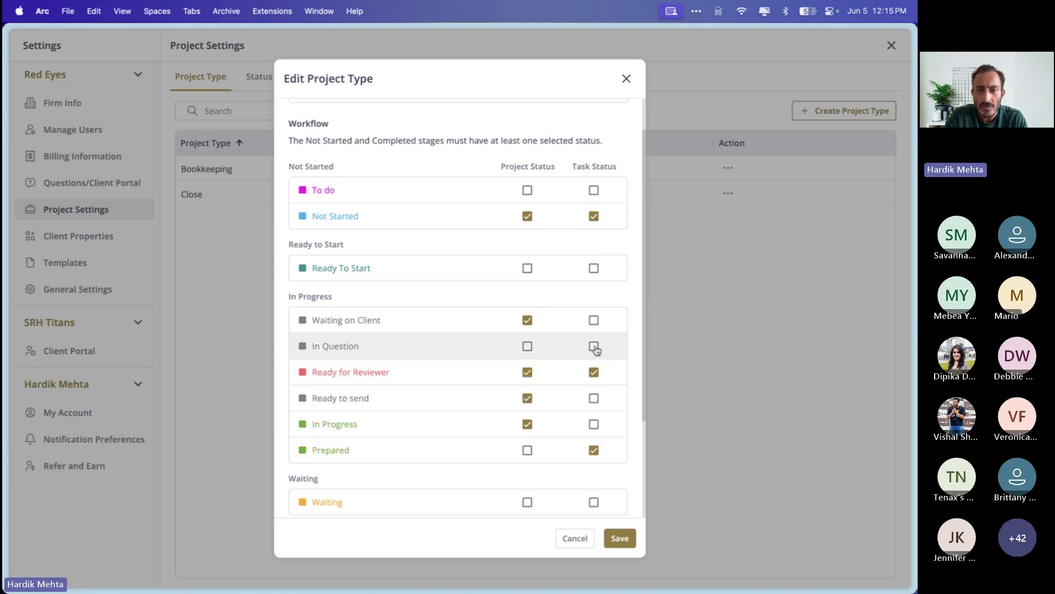
click(595, 346)
click(595, 321)
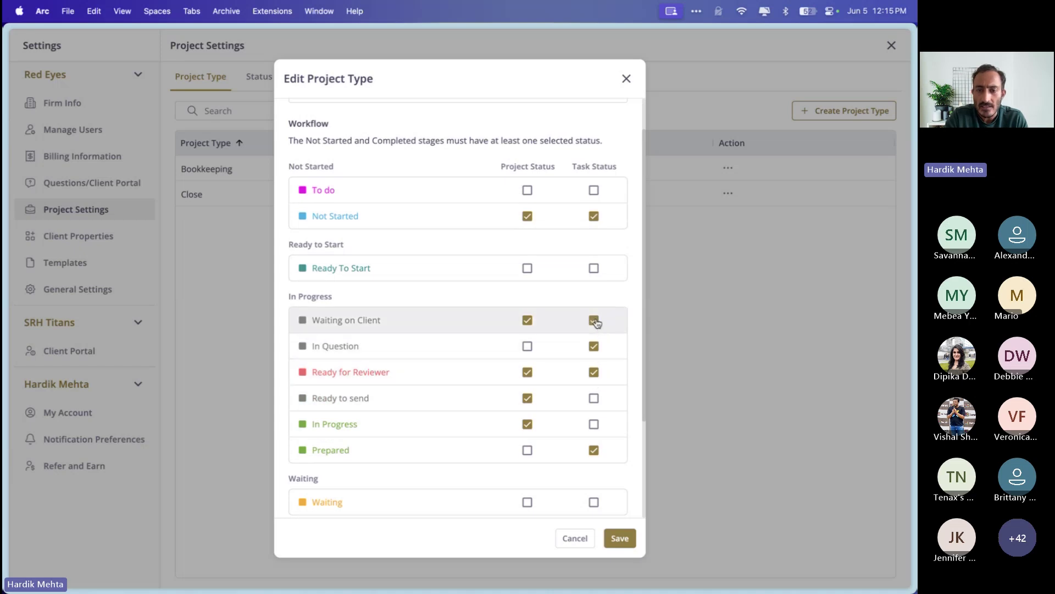
click(621, 538)
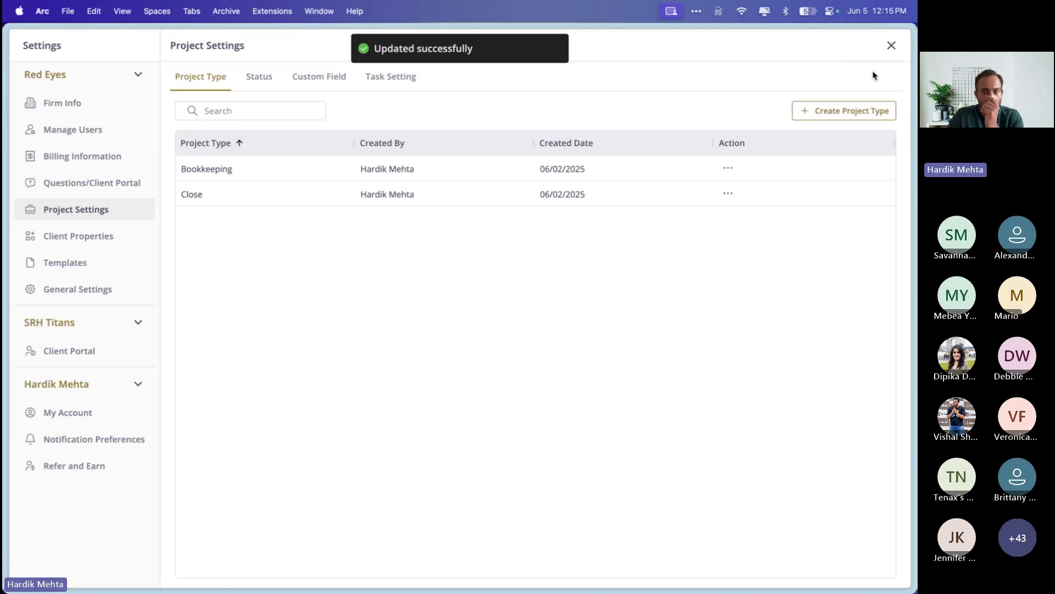
Return to the project and set the status of the Entries posted to parent GL task to Waiting on Client.
click(892, 46)
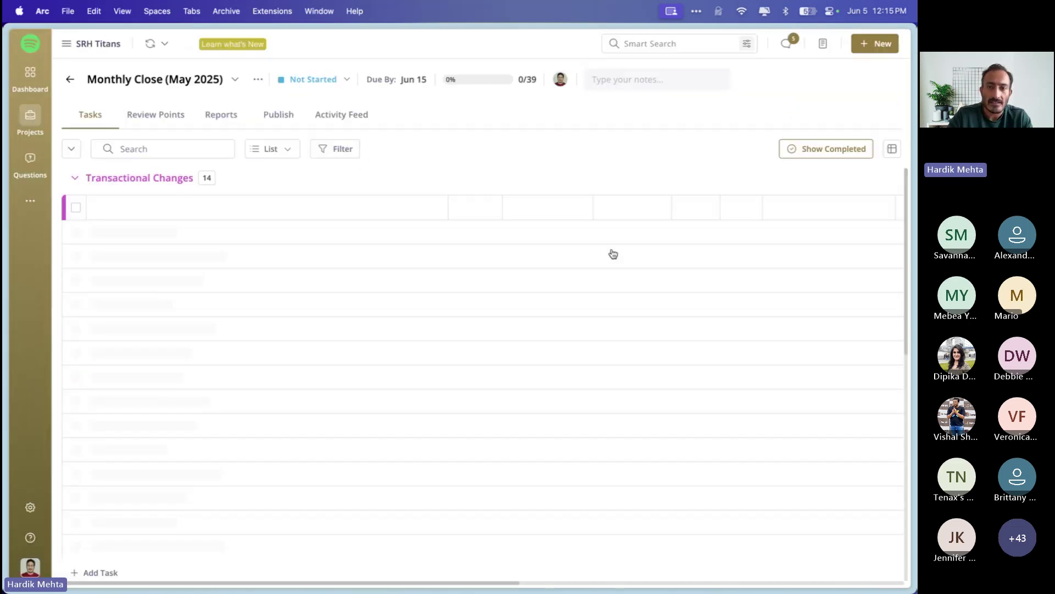
click(614, 253)
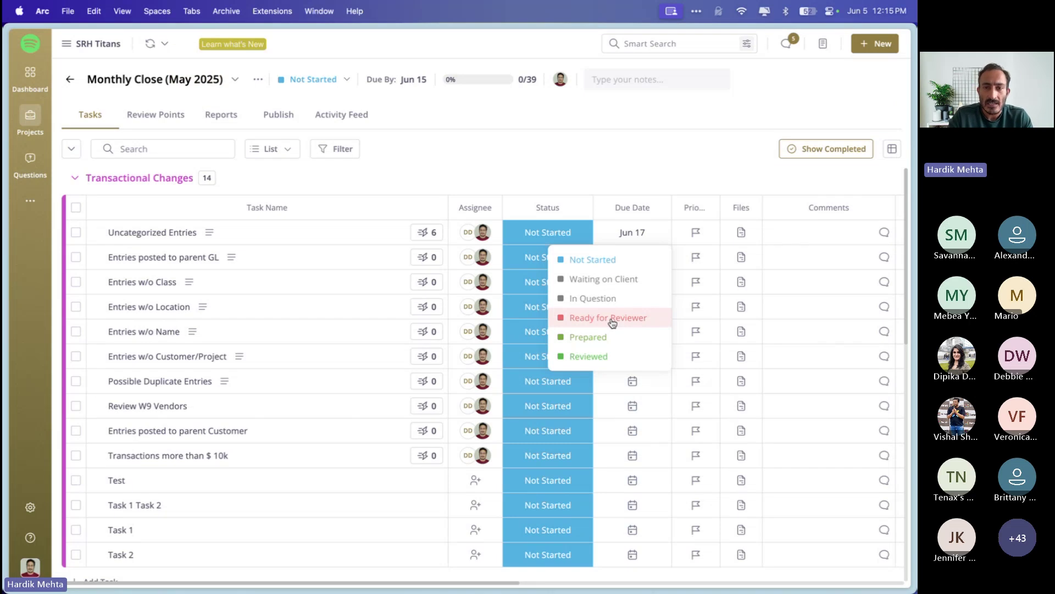
click(608, 278)
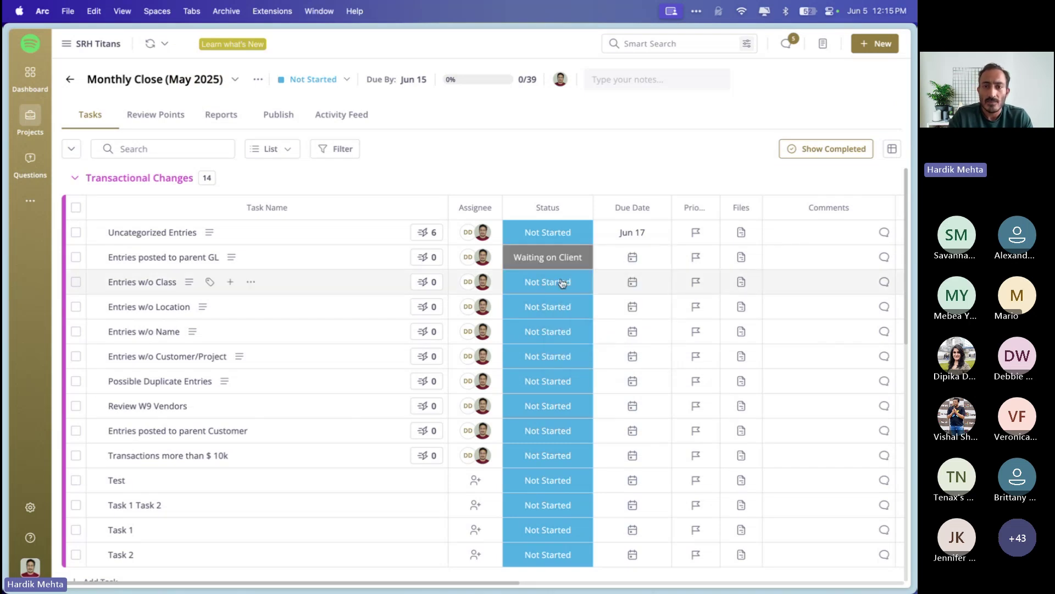
Set the status of the Entries w/o Class task to Ready for Reviewer.
click(556, 283)
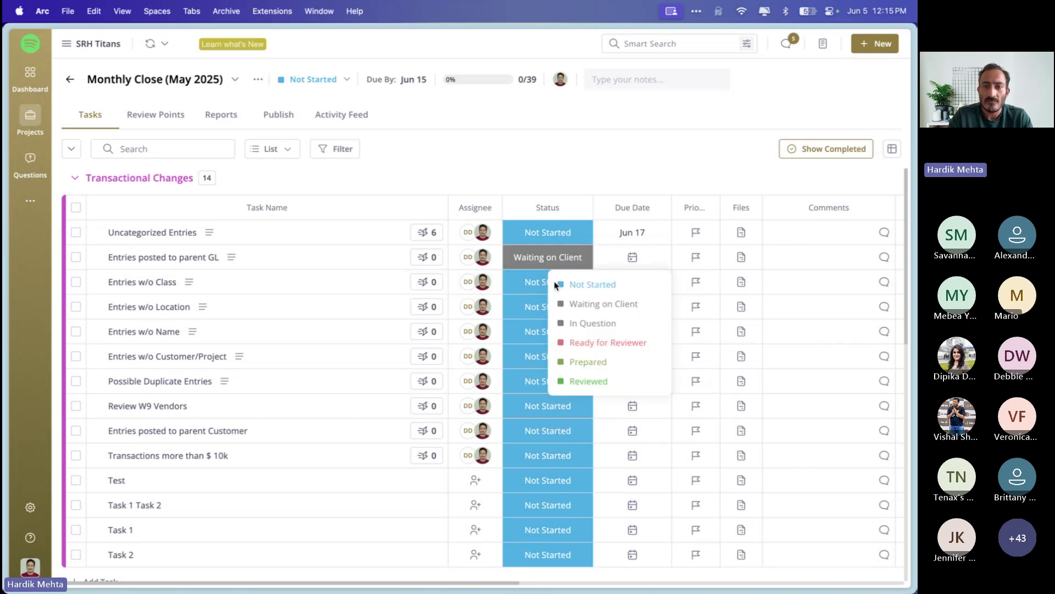
click(610, 342)
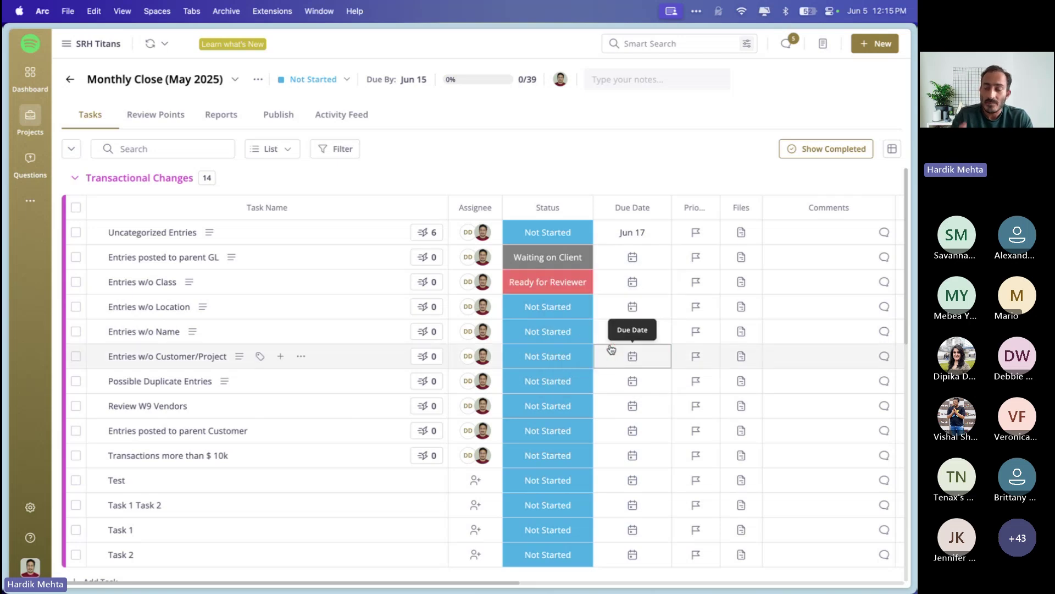
click(537, 326)
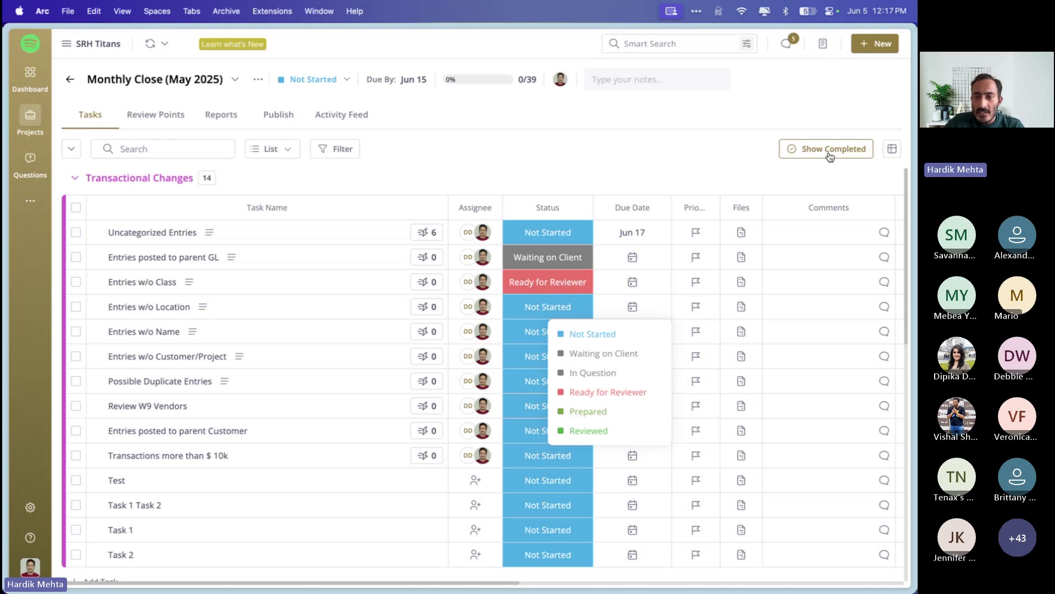
click(745, 144)
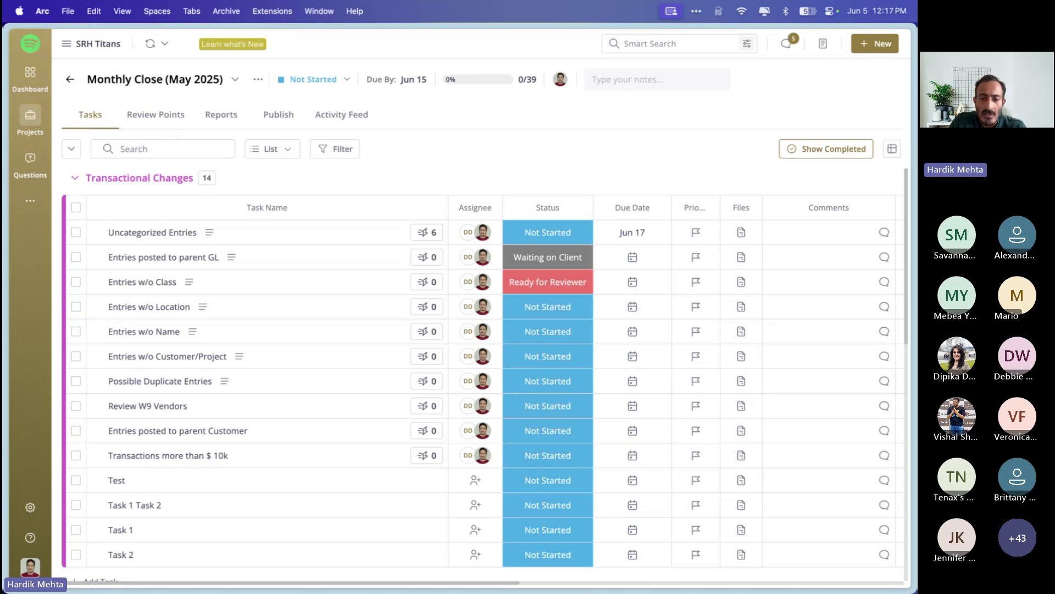
mouse_move(550, 585)
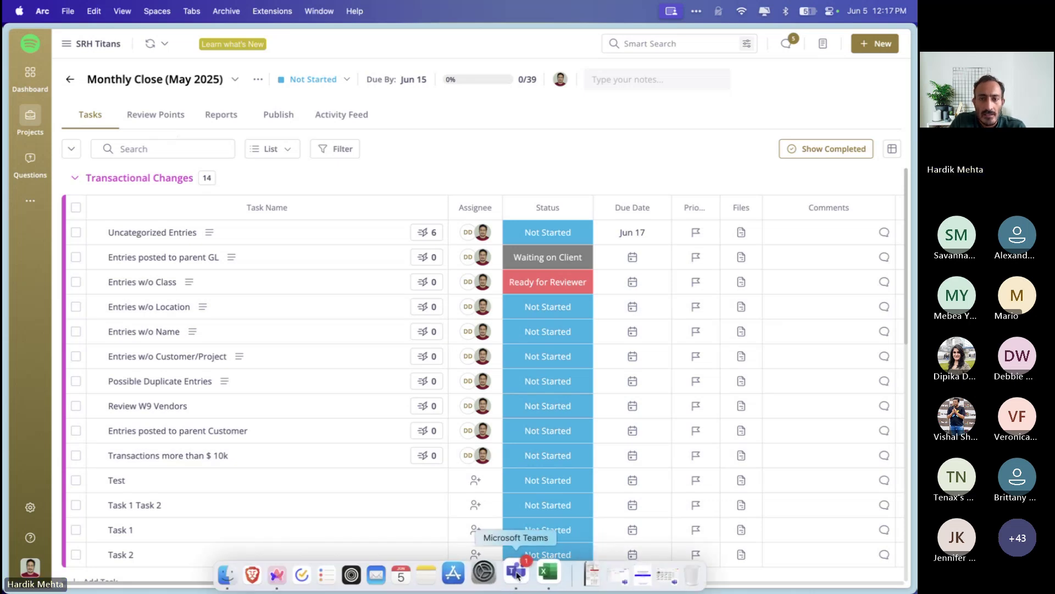
click(522, 574)
click(625, 237)
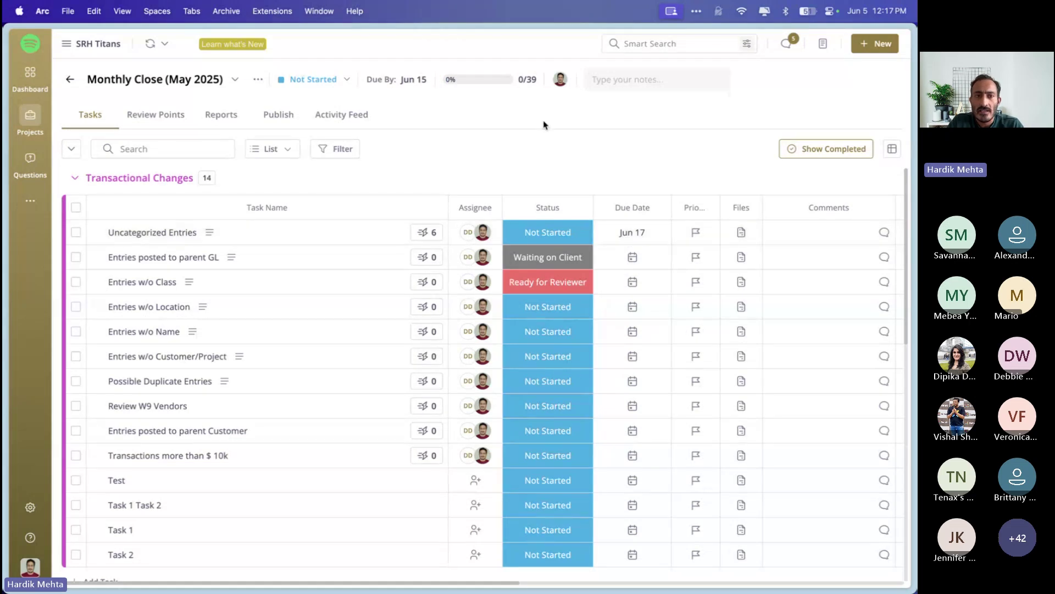
Create a new task view named New View with Firm View access and save it.
click(278, 154)
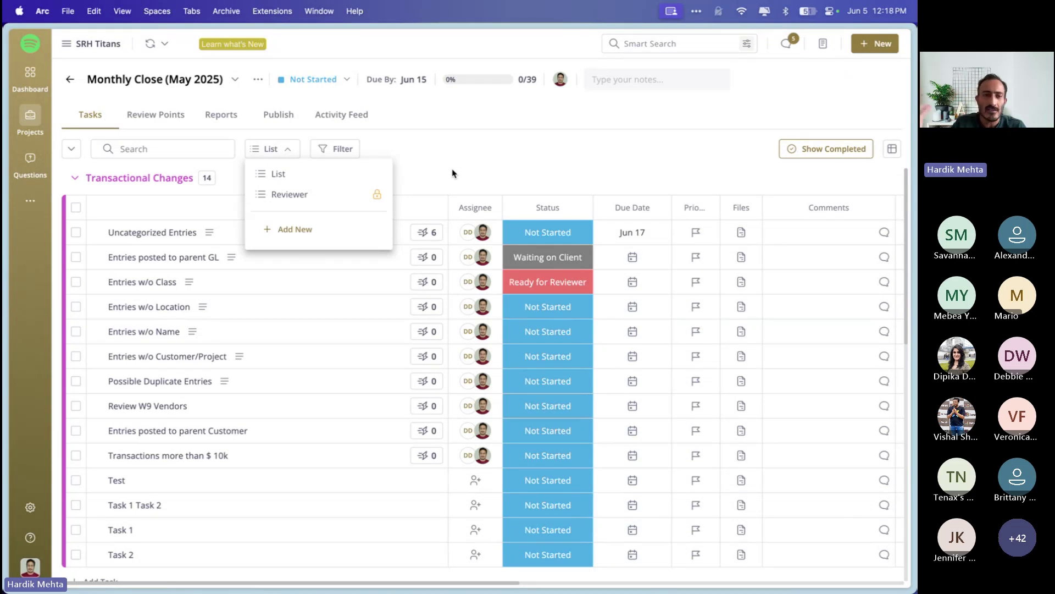
click(482, 153)
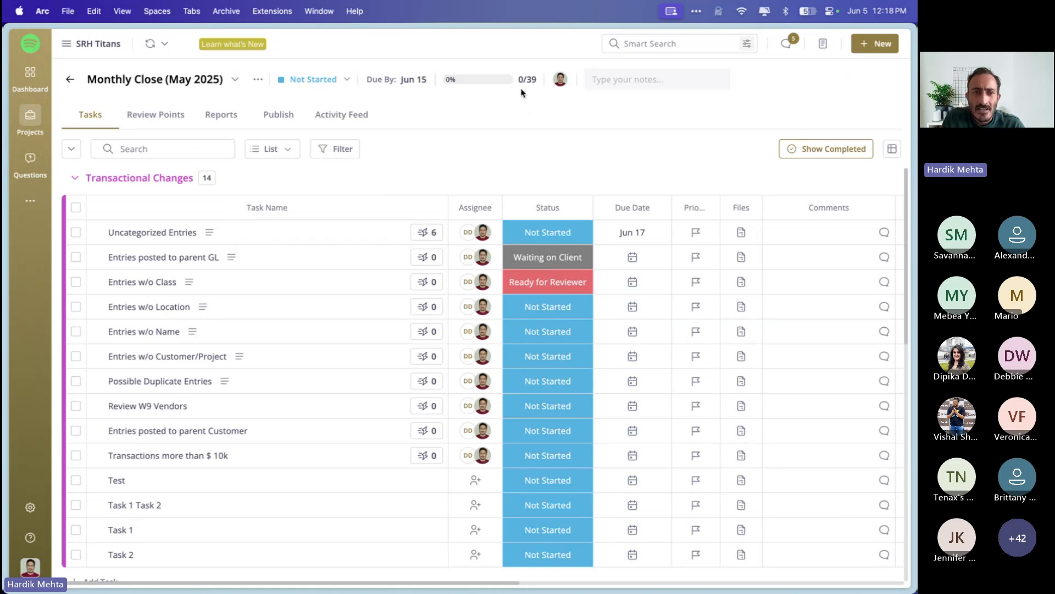
click(286, 150)
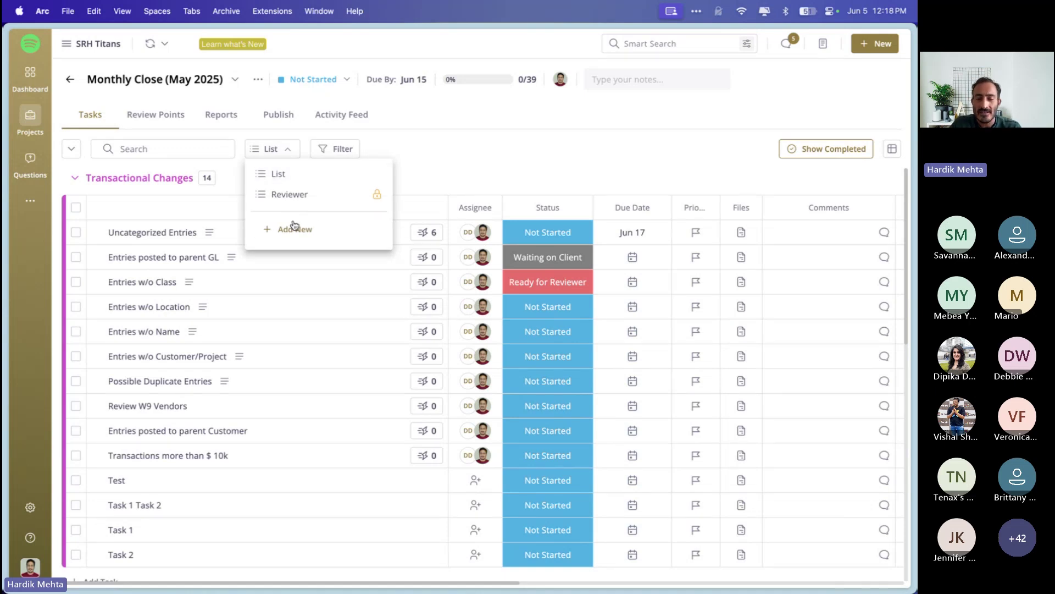
click(290, 228)
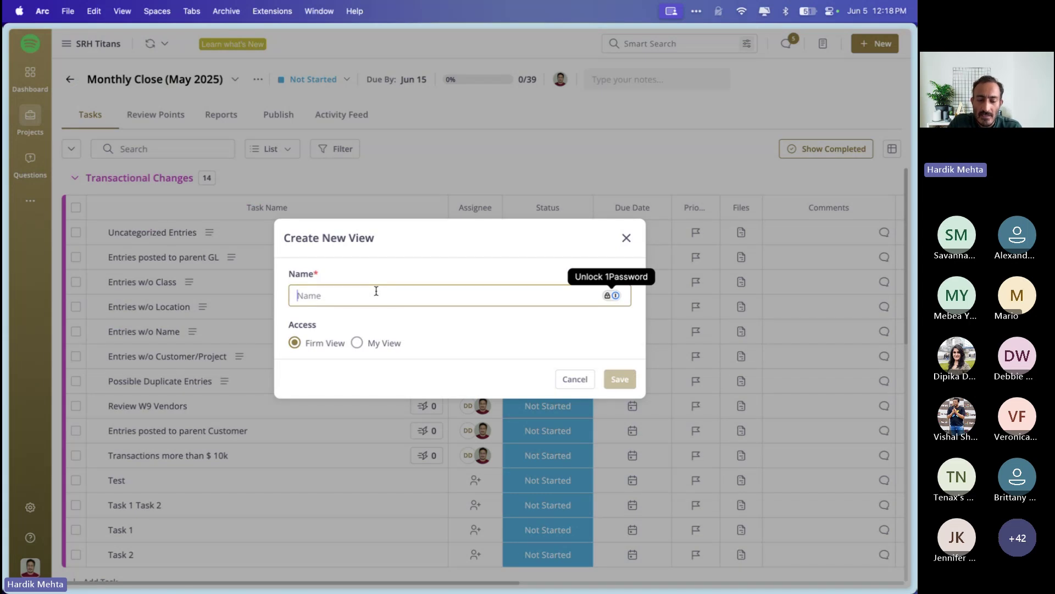
text(New View)
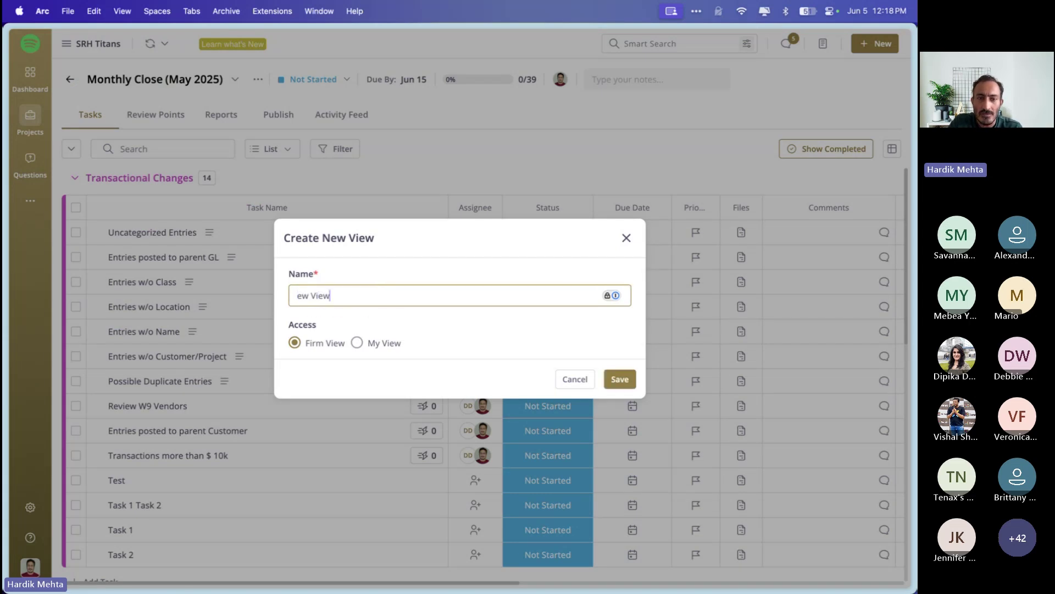
text(N)
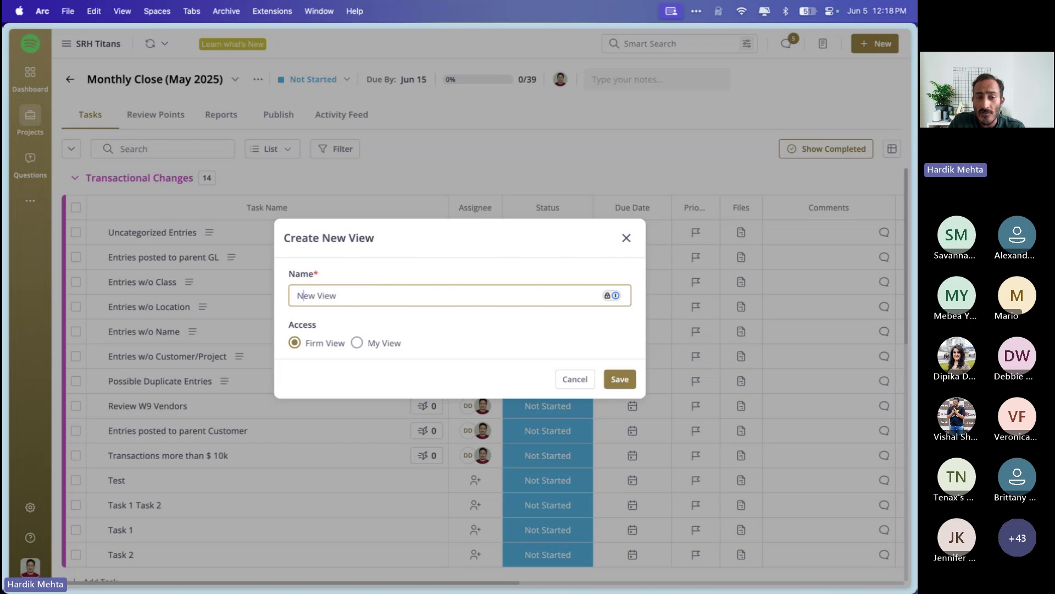
click(318, 350)
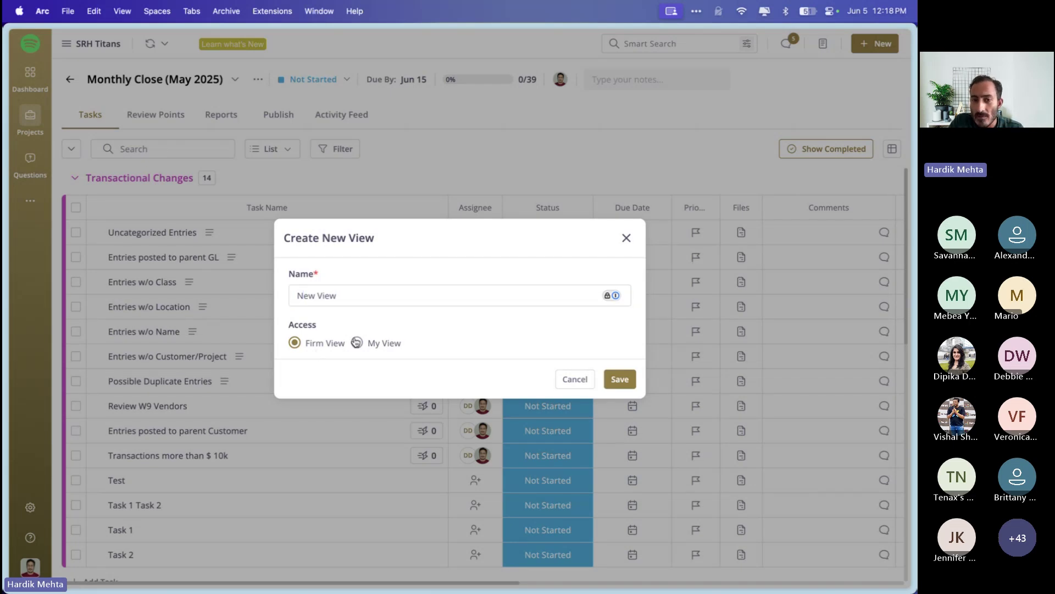
click(621, 379)
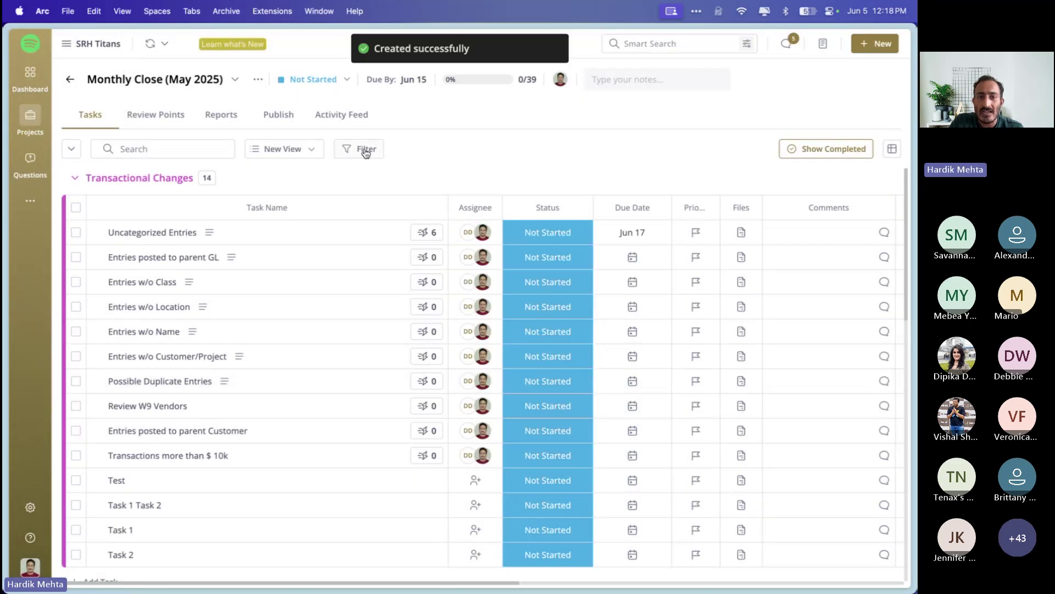
Check which criteria are available for filtering the tasks in the new view, without applying a filter.
click(366, 150)
scroll(410, 367, down, 2)
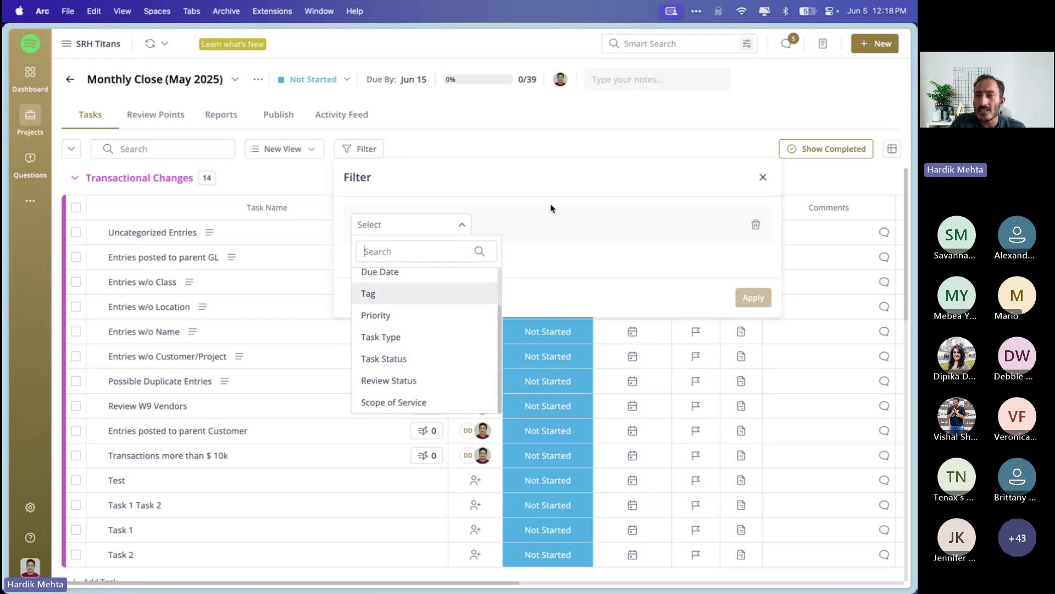
click(566, 179)
click(764, 177)
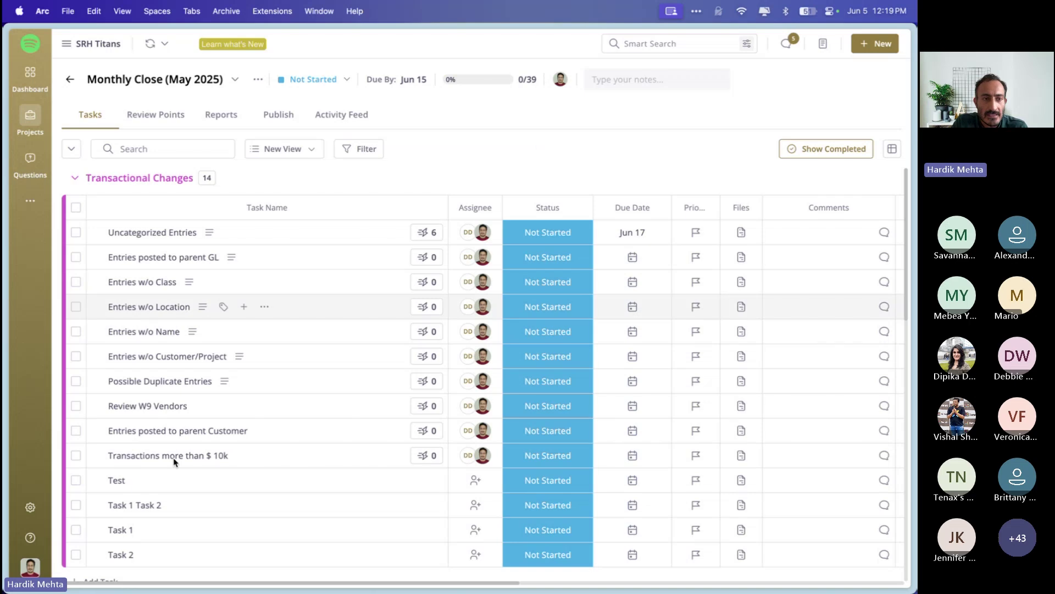
Review the task feature options in the firm's project settings and return to the Monthly Close project.
click(31, 506)
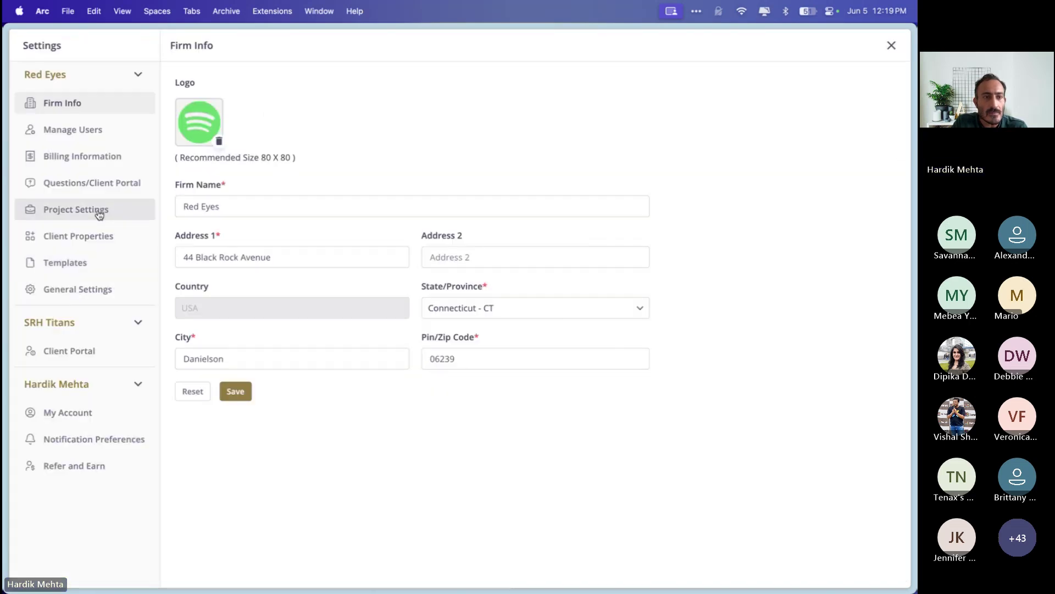
click(99, 215)
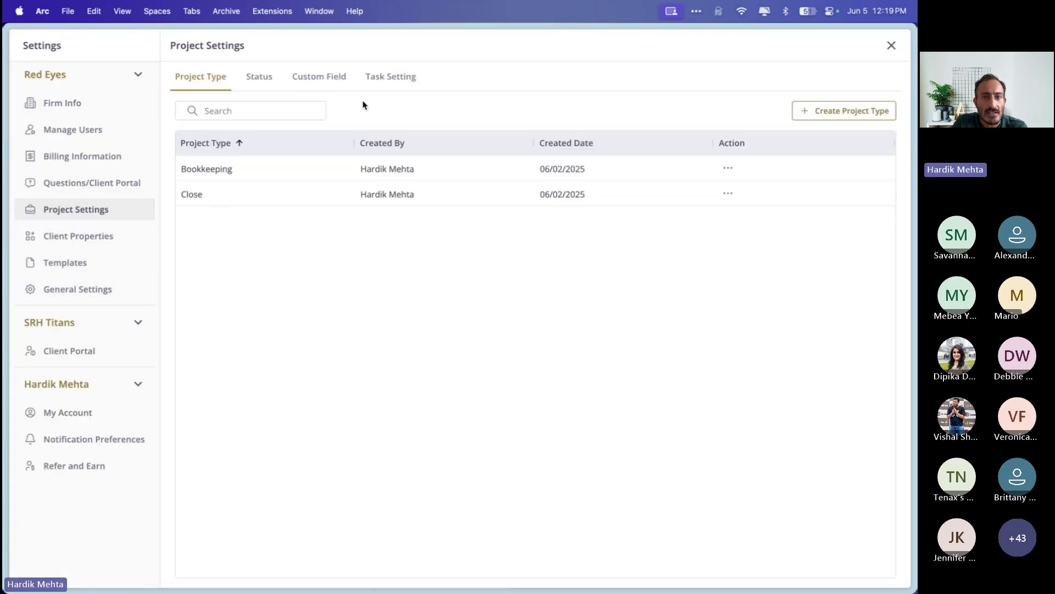
click(372, 79)
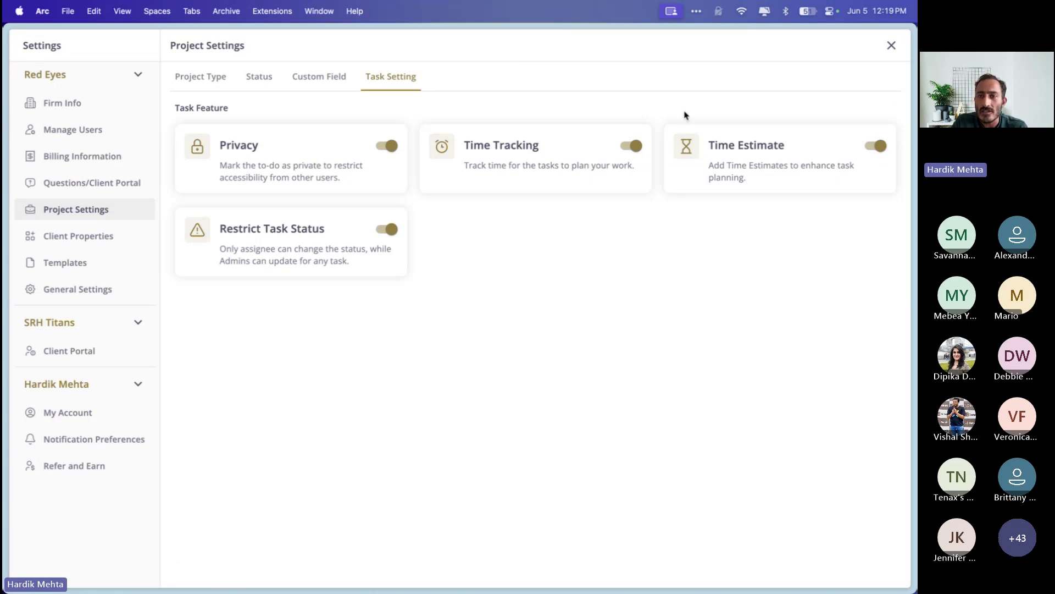
click(893, 46)
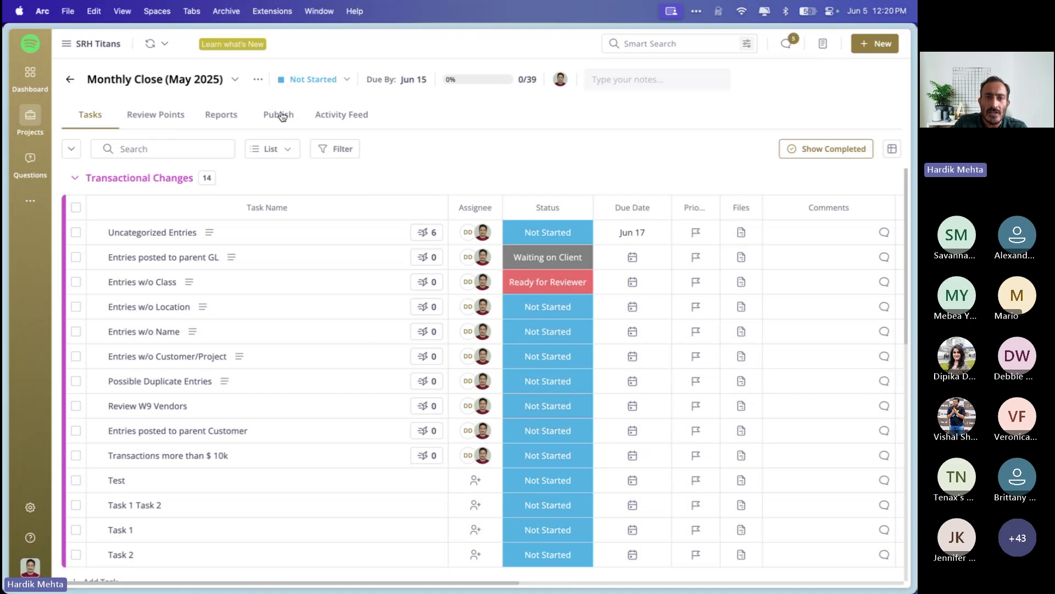
Review the project's activity feed and return to its task list.
click(354, 118)
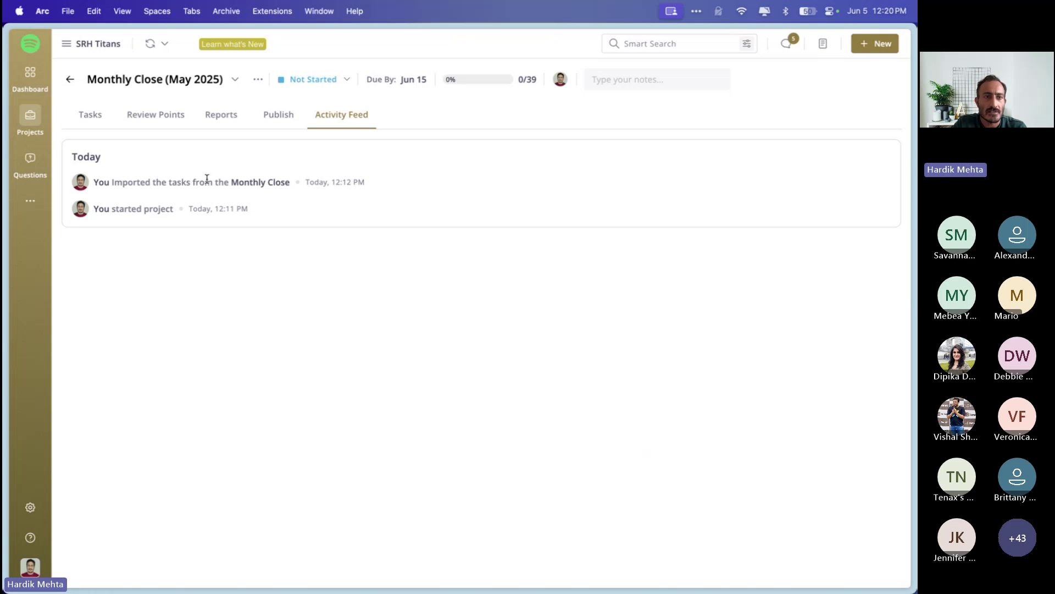
click(98, 126)
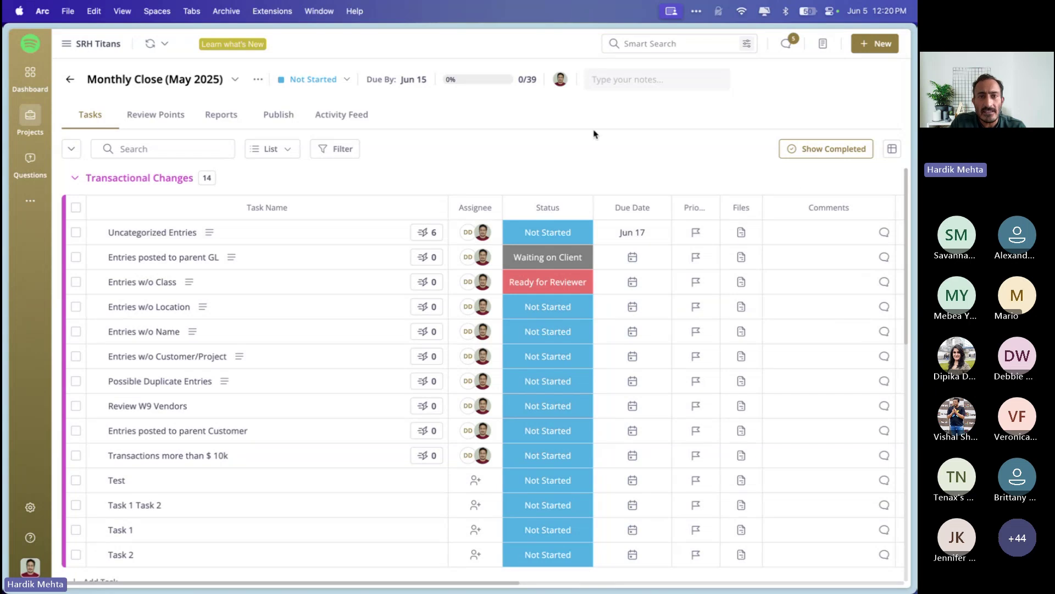
Open the project's Balance Sheet report and check which report types can be added.
click(222, 115)
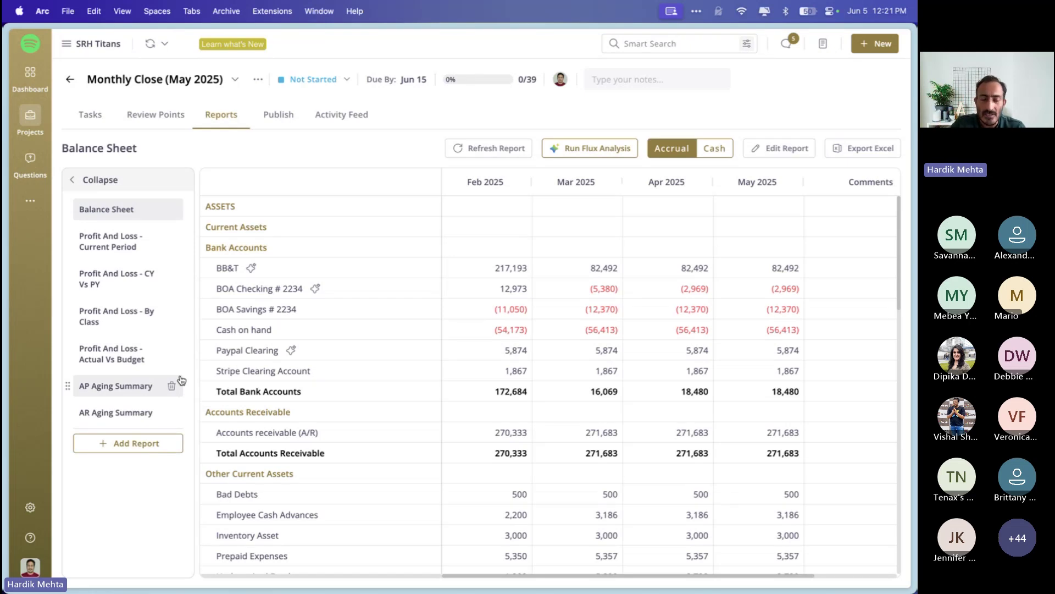
click(142, 442)
mouse_move(144, 472)
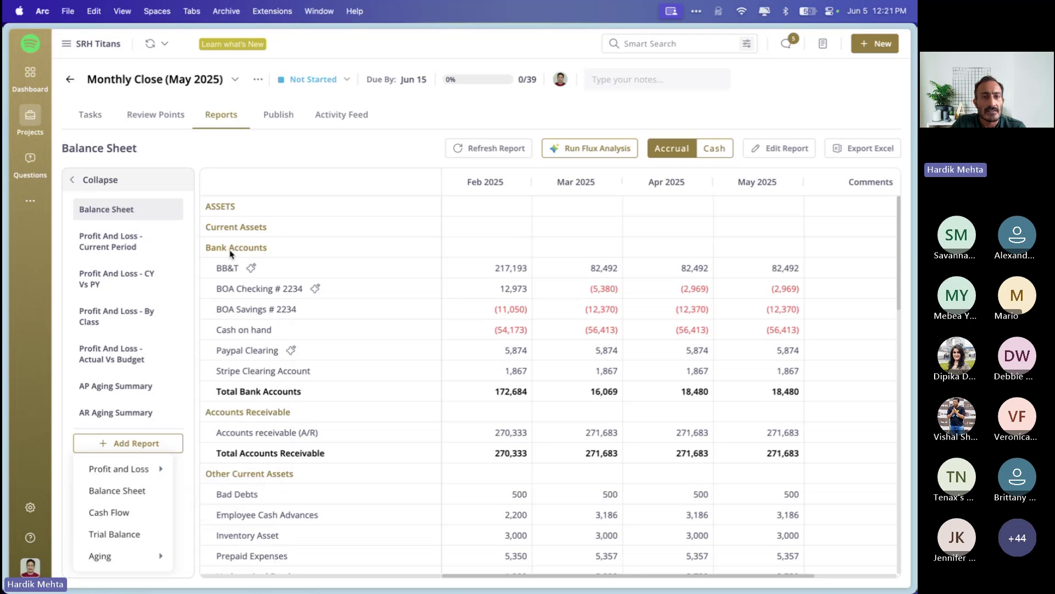
click(294, 132)
mouse_move(405, 307)
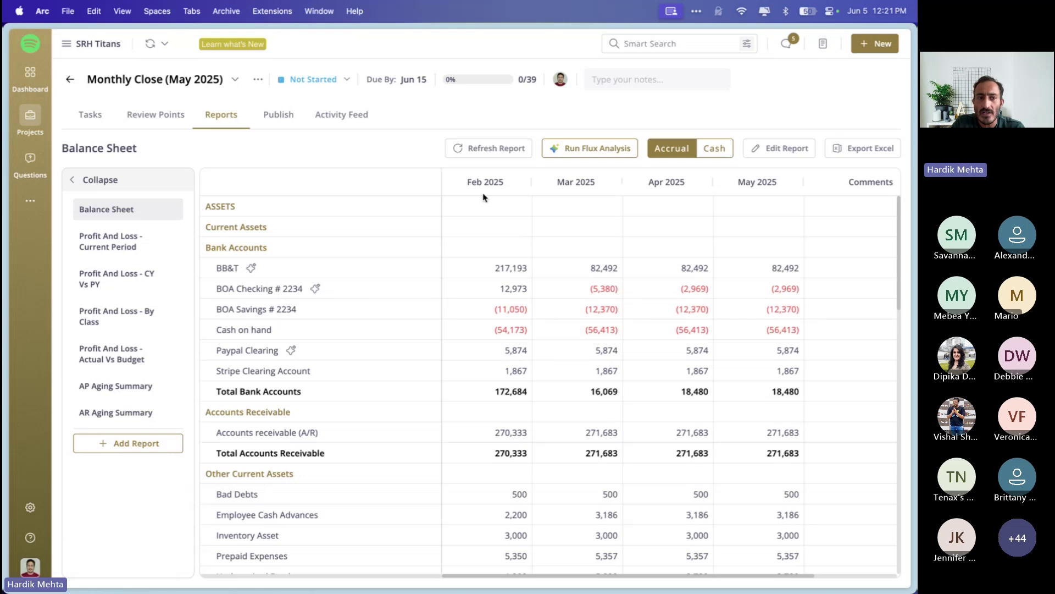
Examine the comparison settings of the Profit and Loss - Current Period report and leave them without saving.
click(120, 236)
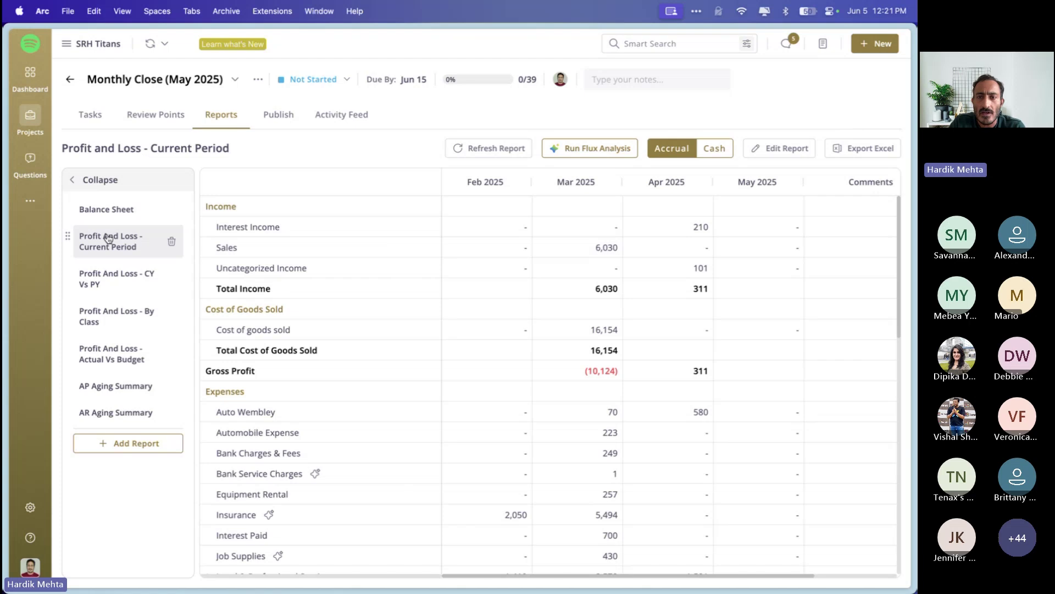
click(769, 153)
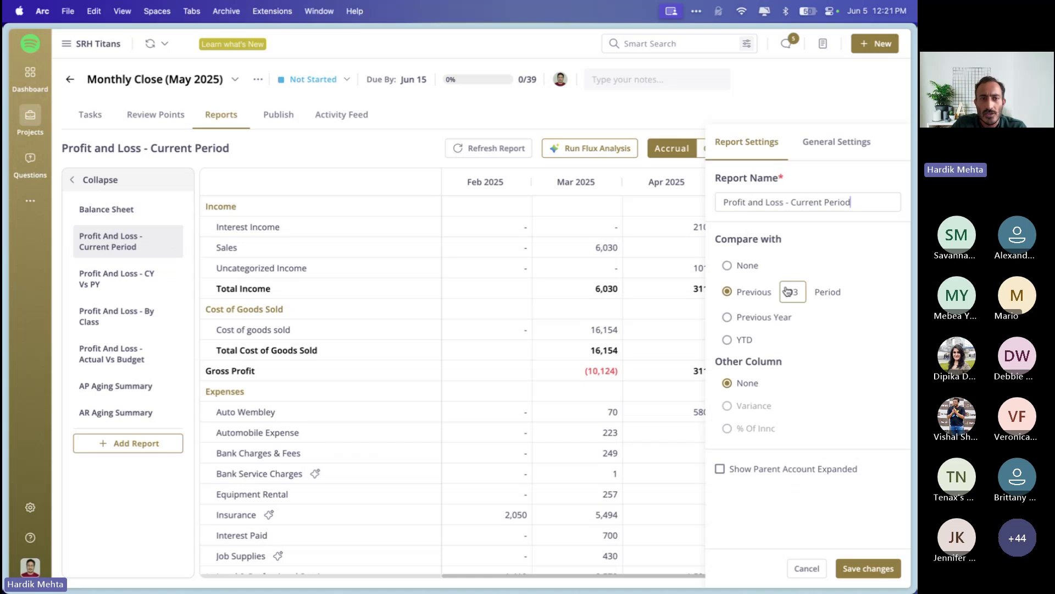
click(808, 570)
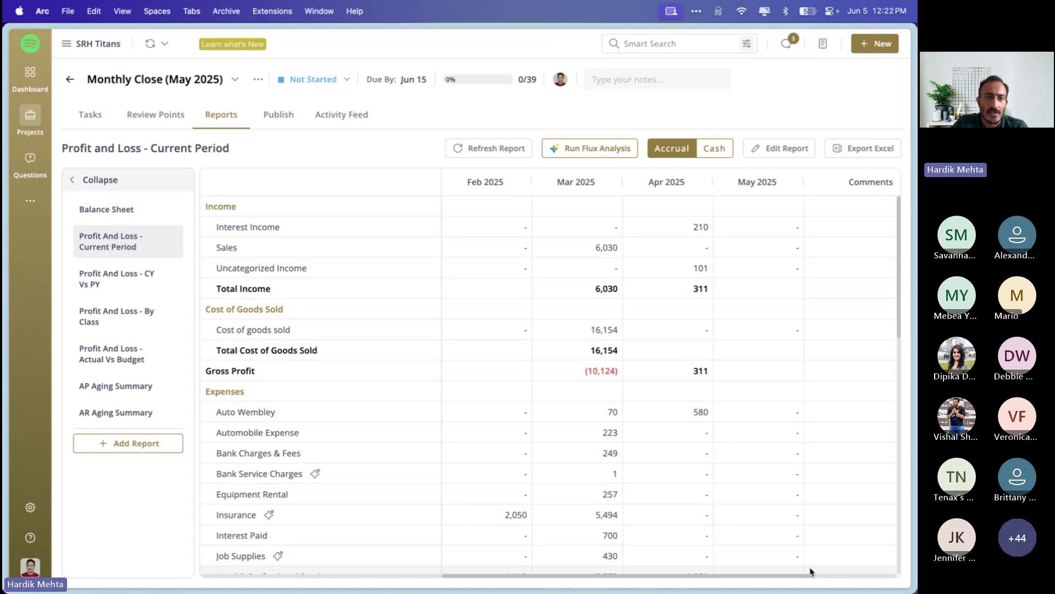
Look at the task list again, and view the comments for the BB&T account in the Balance Sheet report.
click(96, 120)
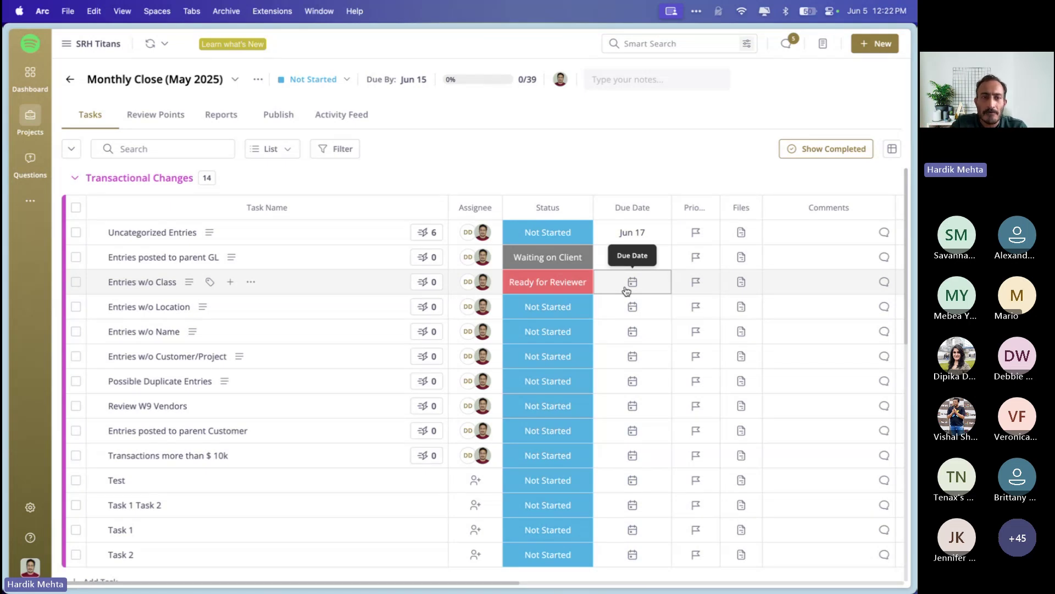
click(219, 115)
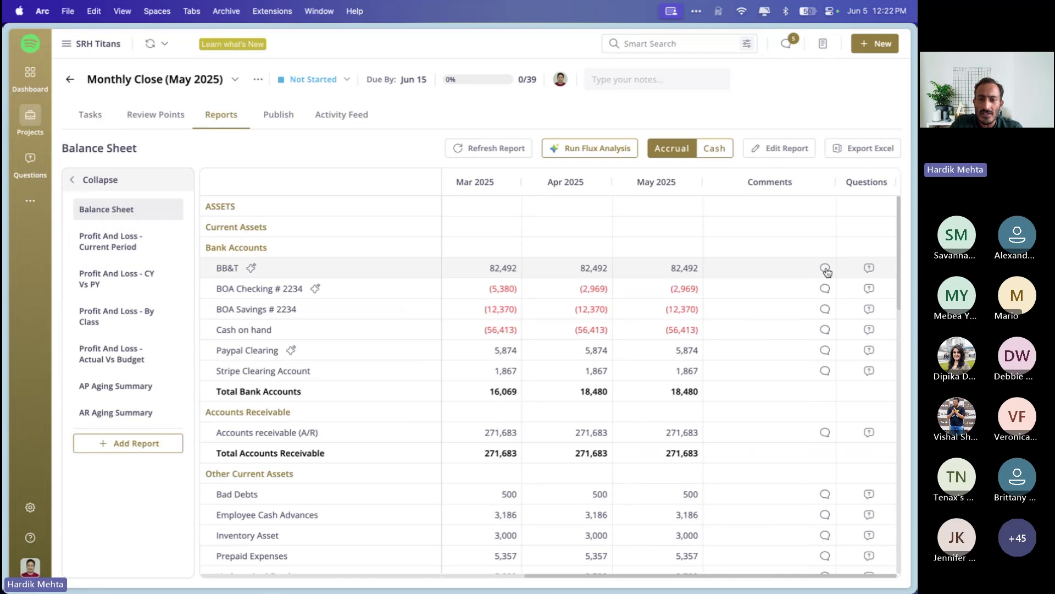
click(826, 269)
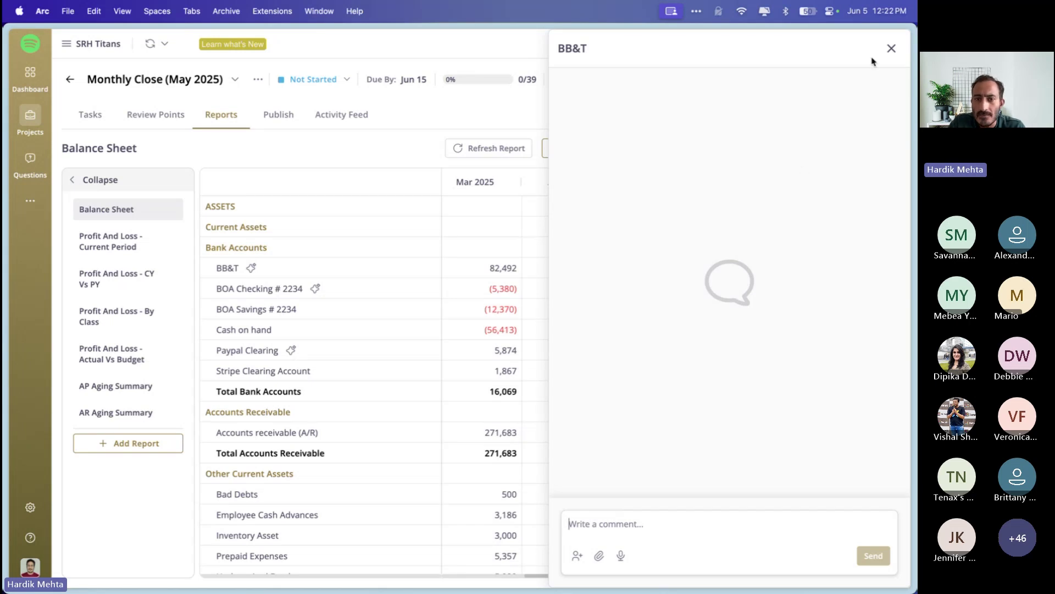
click(891, 48)
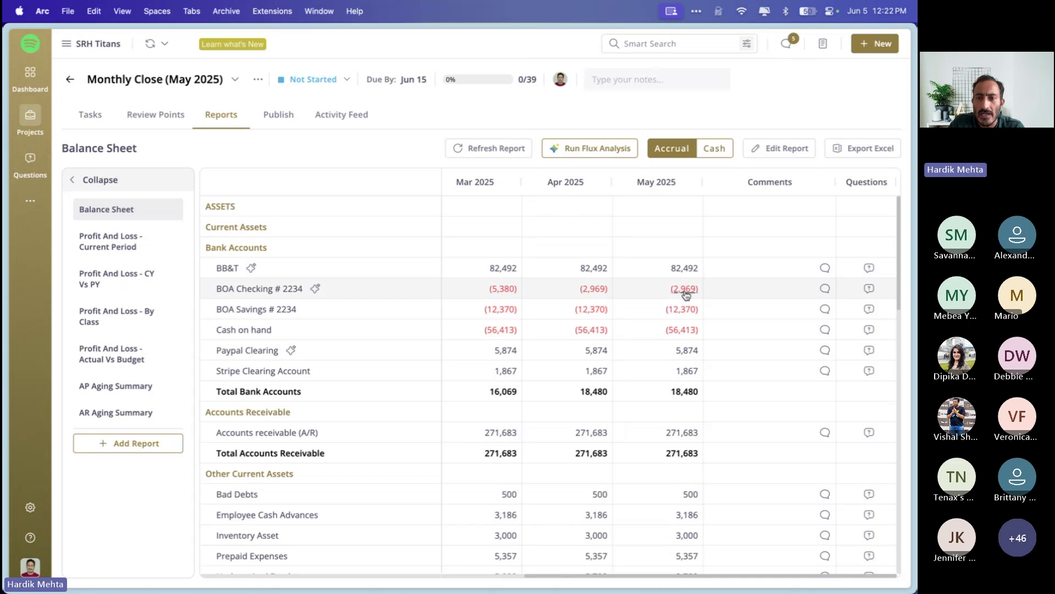
Add the comment "the balance is negative because....." to the BOA Checking account in the Balance Sheet report.
click(826, 290)
text(the balance si)
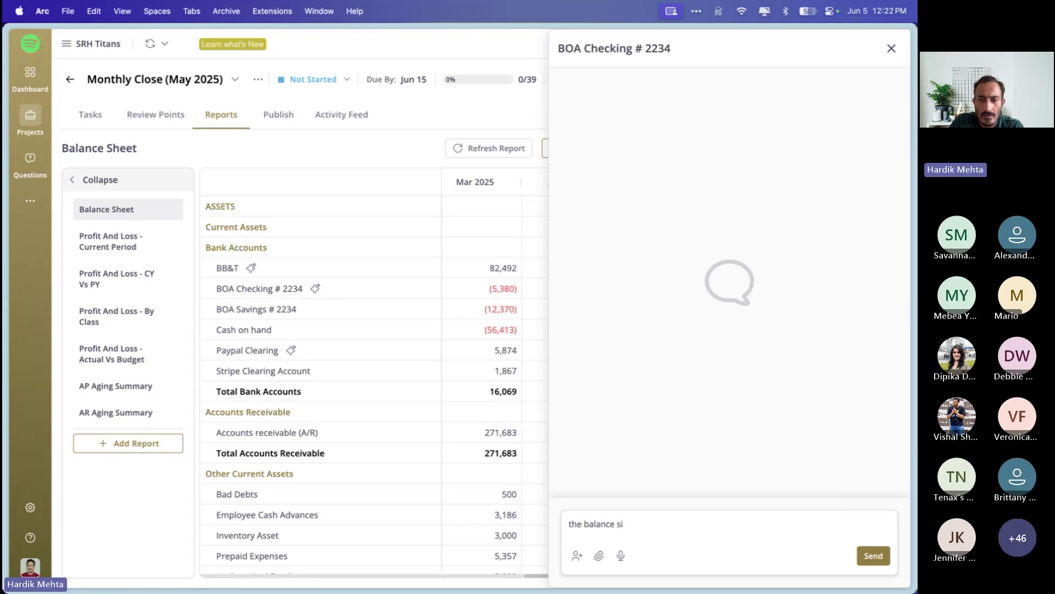
key(BackSpace)
key(BackSpace)
text(is negative be)
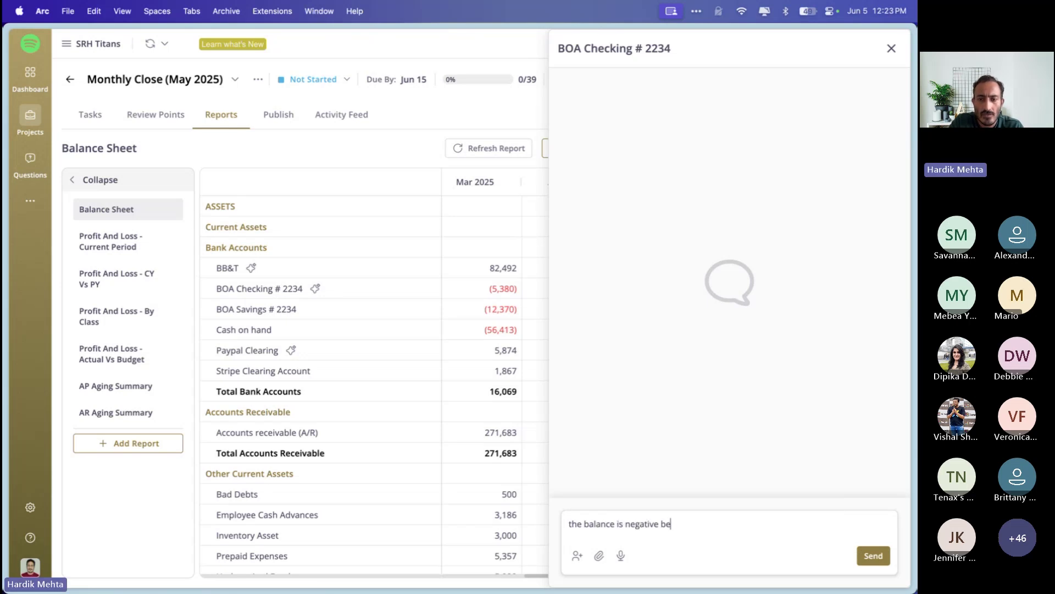
text(cause.....)
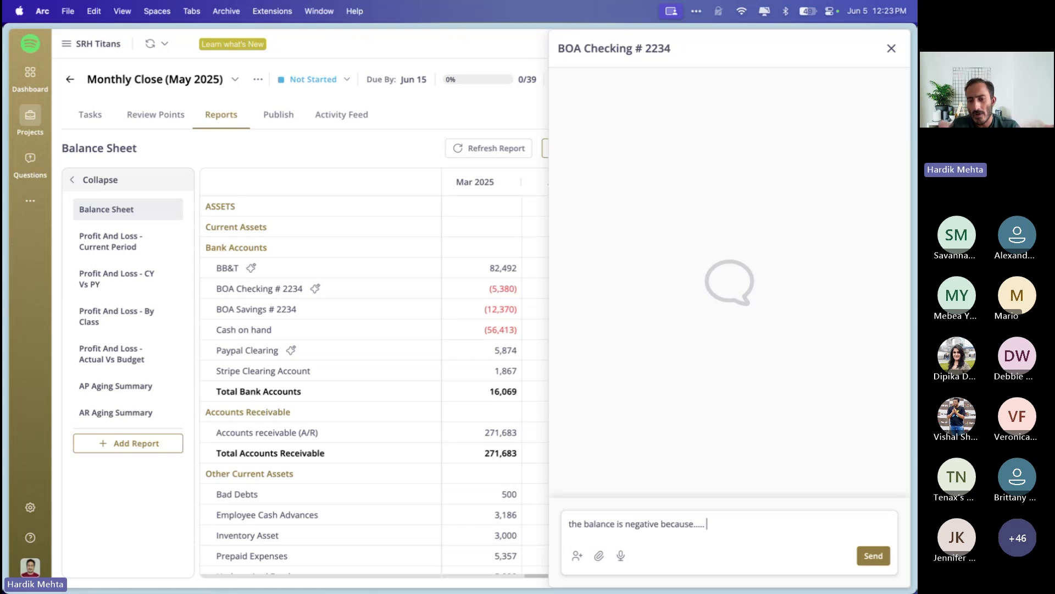
click(874, 556)
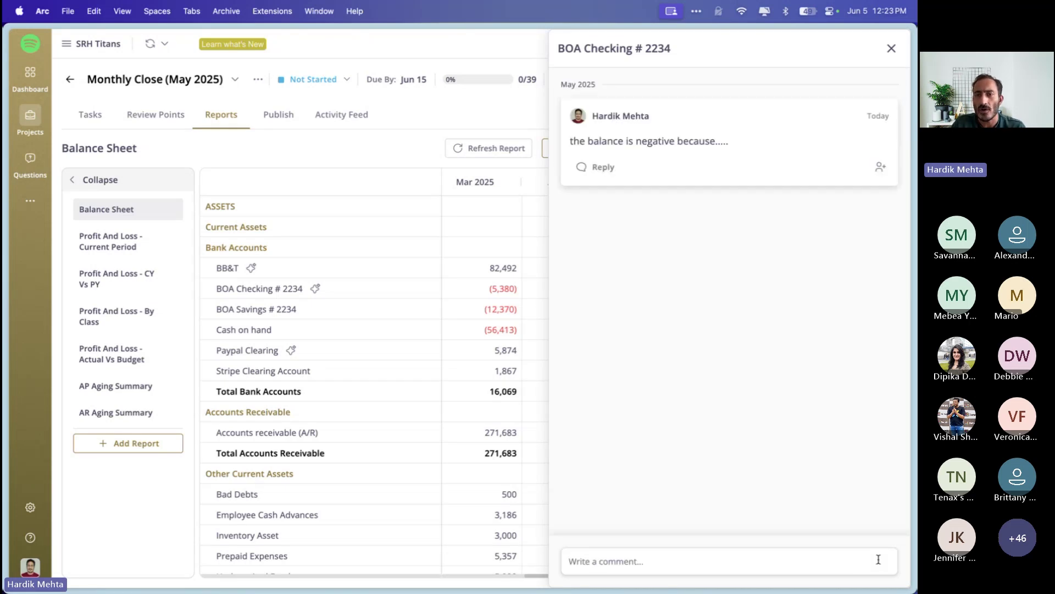
click(892, 49)
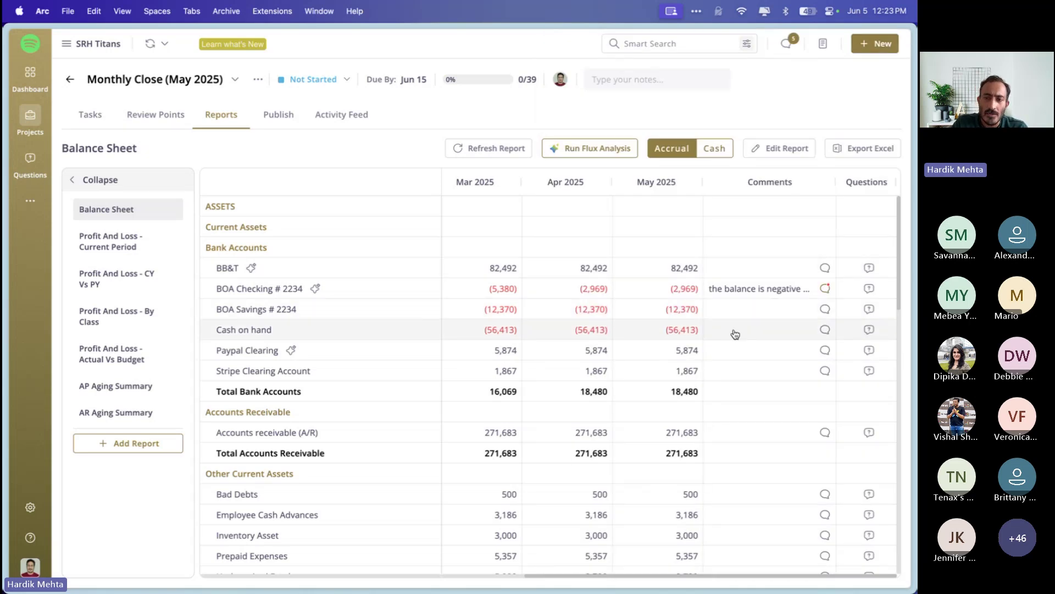
Add the comment "This is a perm. note." to the Employee Cash Advances account and pin it.
scroll(735, 334, down, 1)
scroll(734, 333, down, 1)
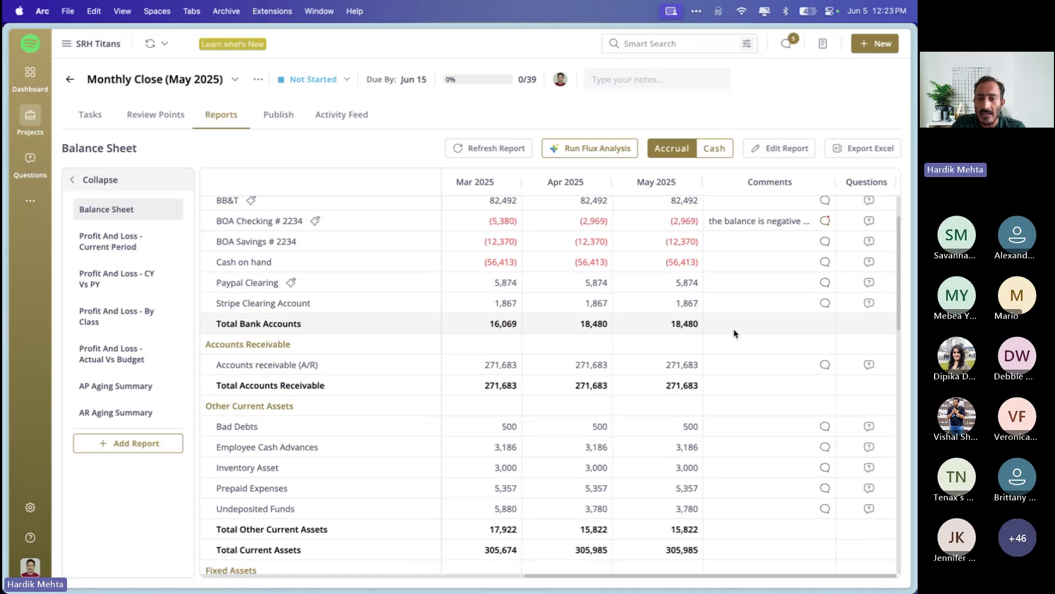
scroll(735, 334, down, 2)
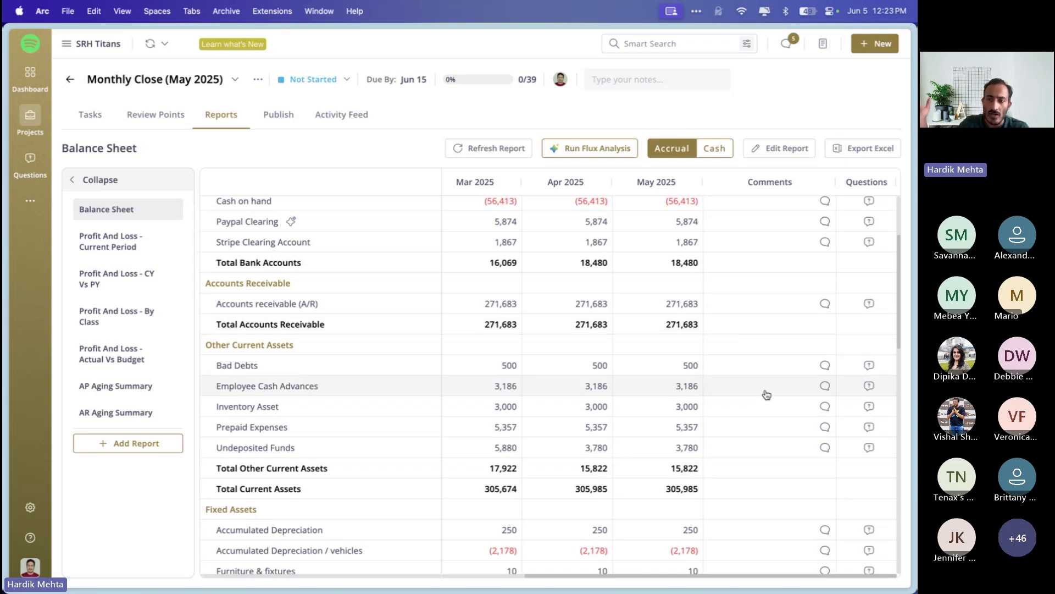
click(825, 386)
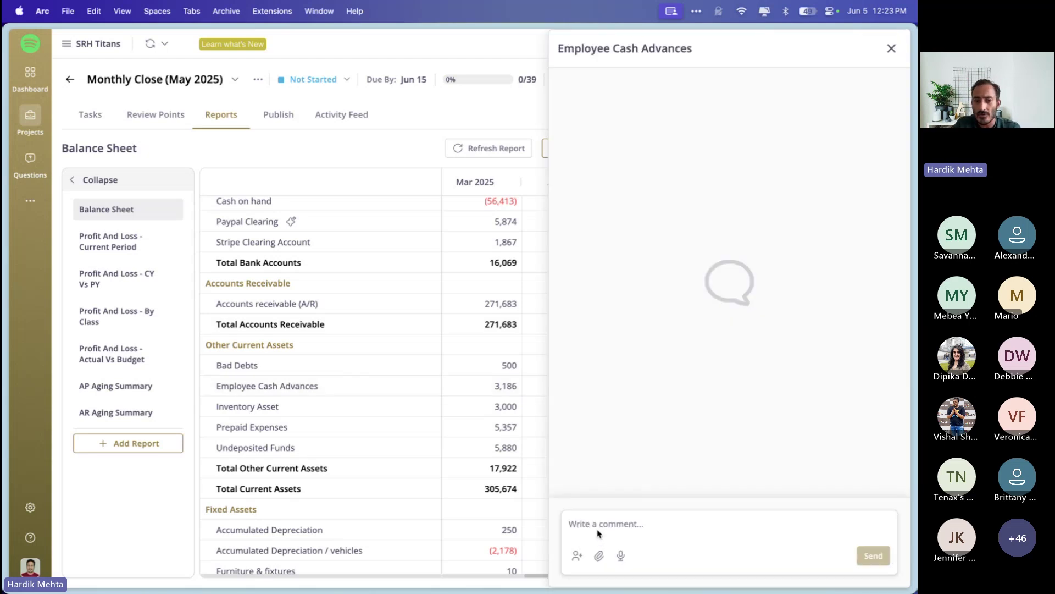
click(590, 528)
text(a)
key(BackSpace)
text(This is a perm. note.)
click(882, 559)
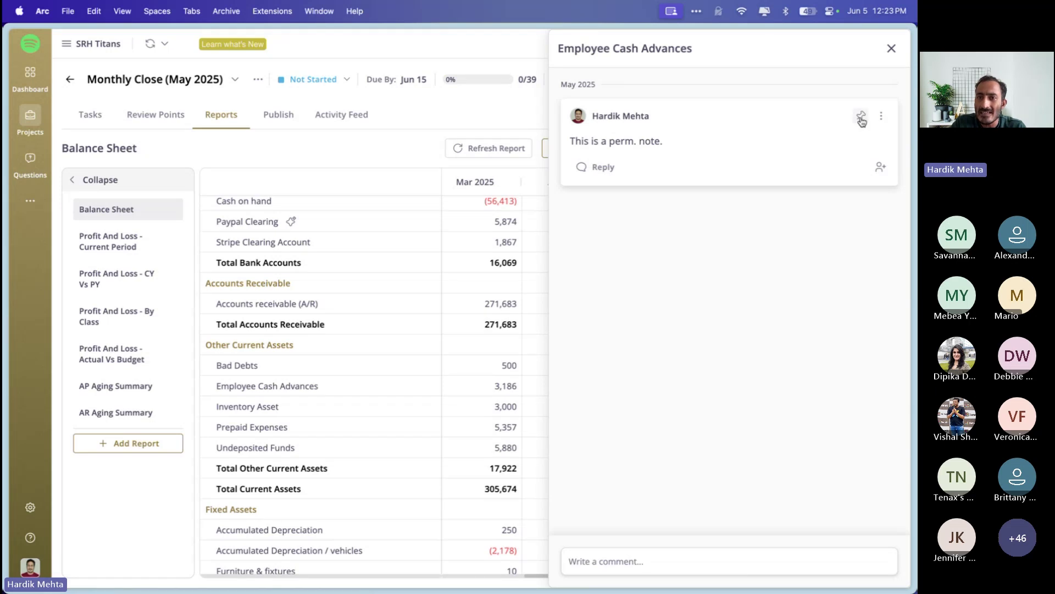
click(861, 117)
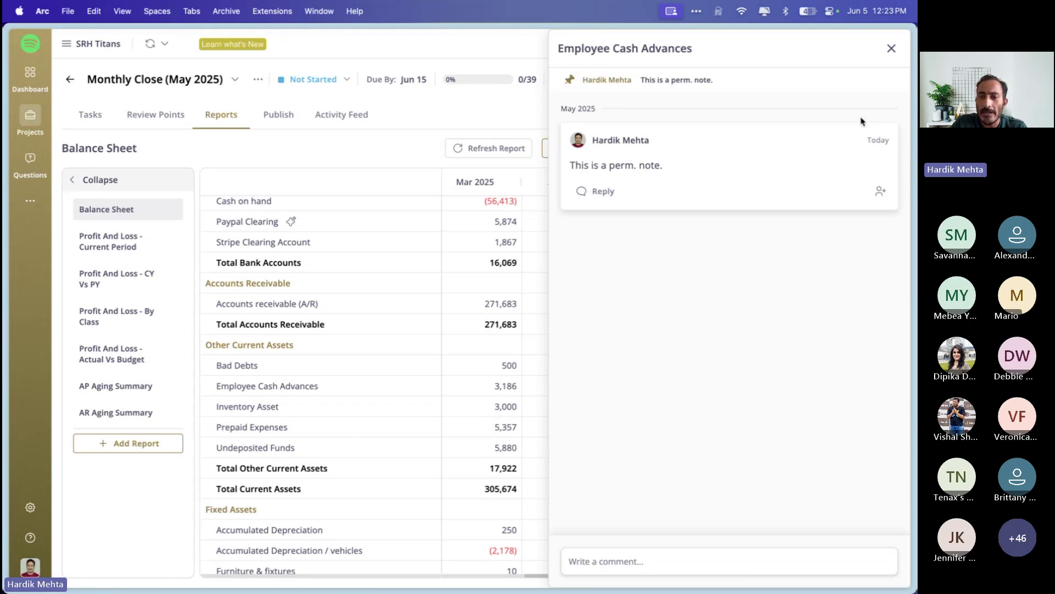
key(Escape)
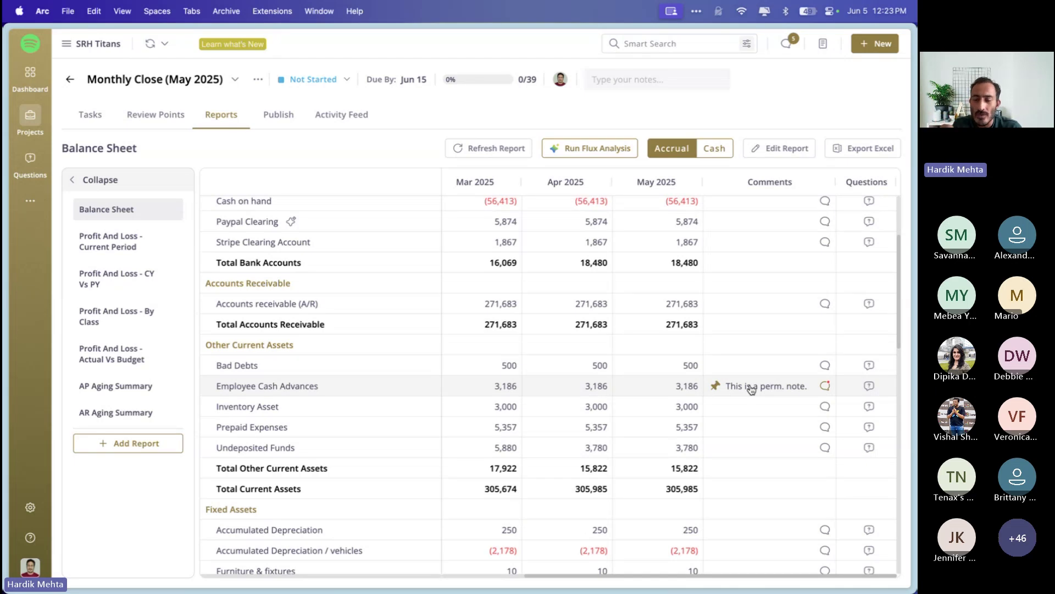
Comment "Please look into why this balance is negative." on the BOA Savings account and assign it to a teammate.
scroll(752, 390, up, 3)
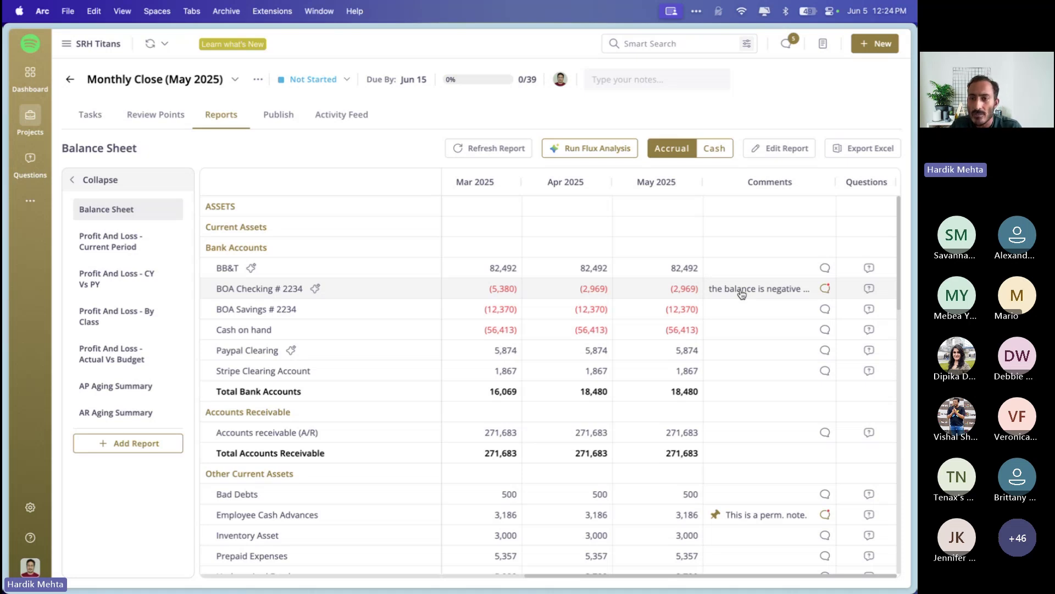
click(825, 311)
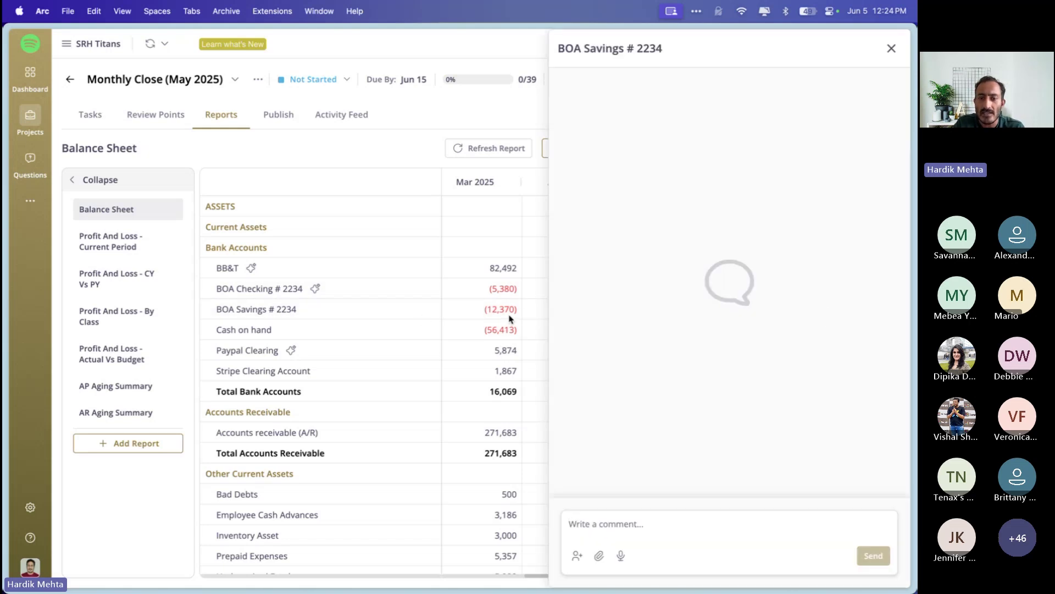
click(617, 524)
text(Please look into why this balance is negative.)
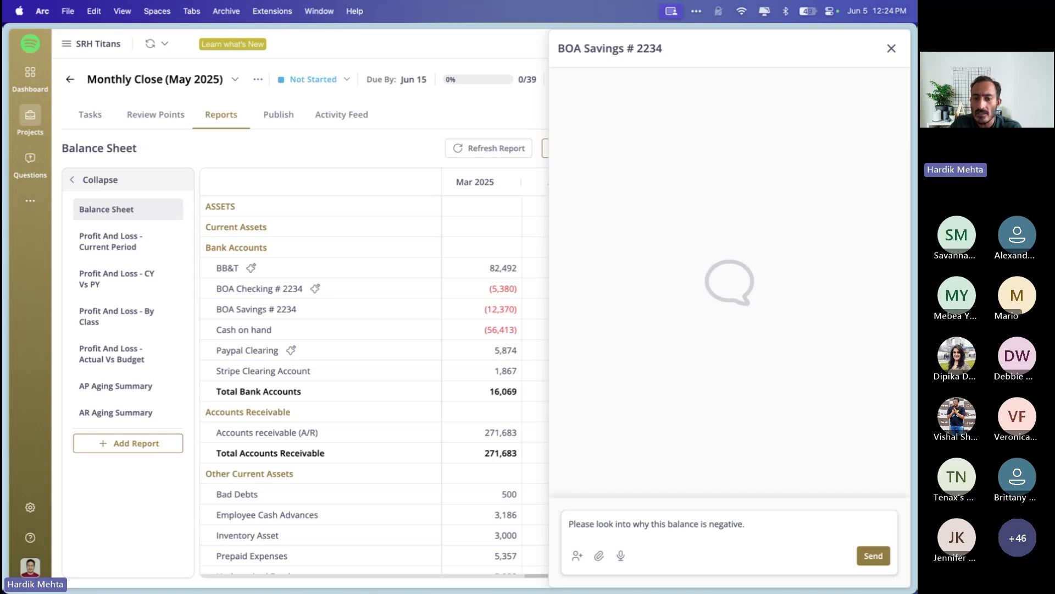
click(578, 555)
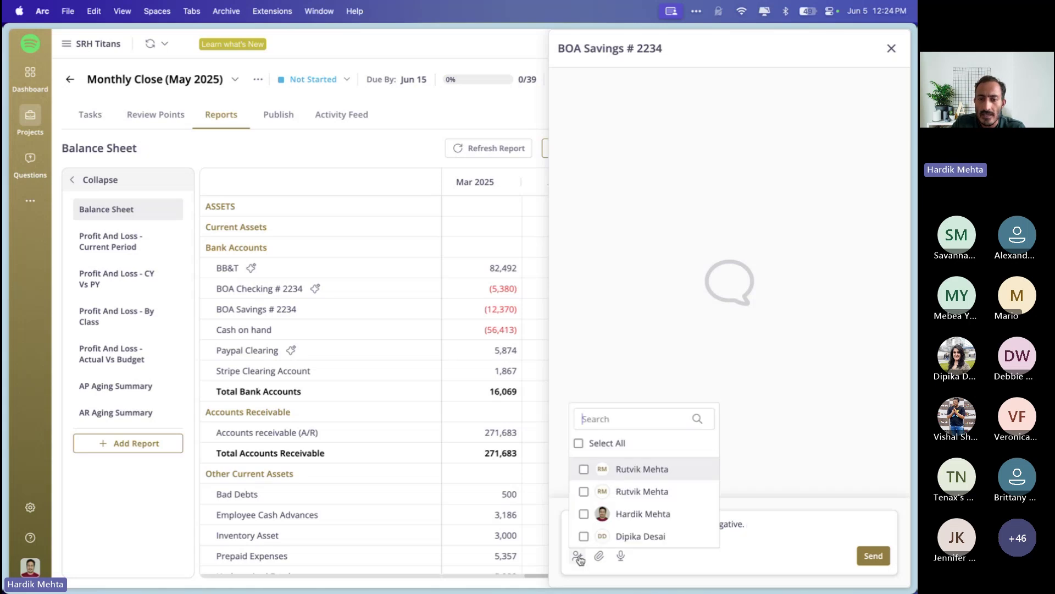
click(614, 540)
click(749, 523)
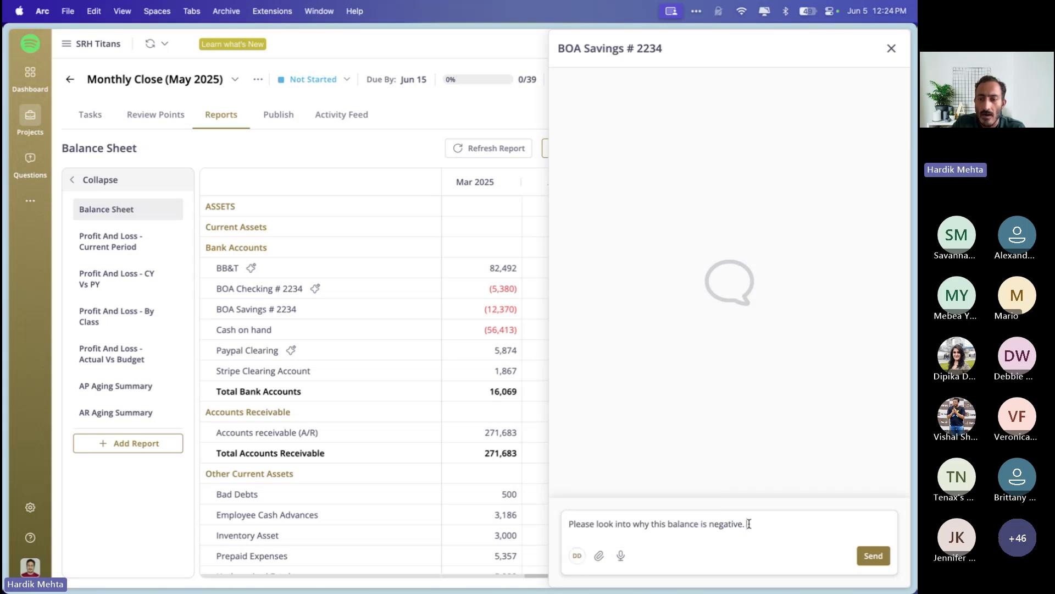
click(874, 560)
click(892, 50)
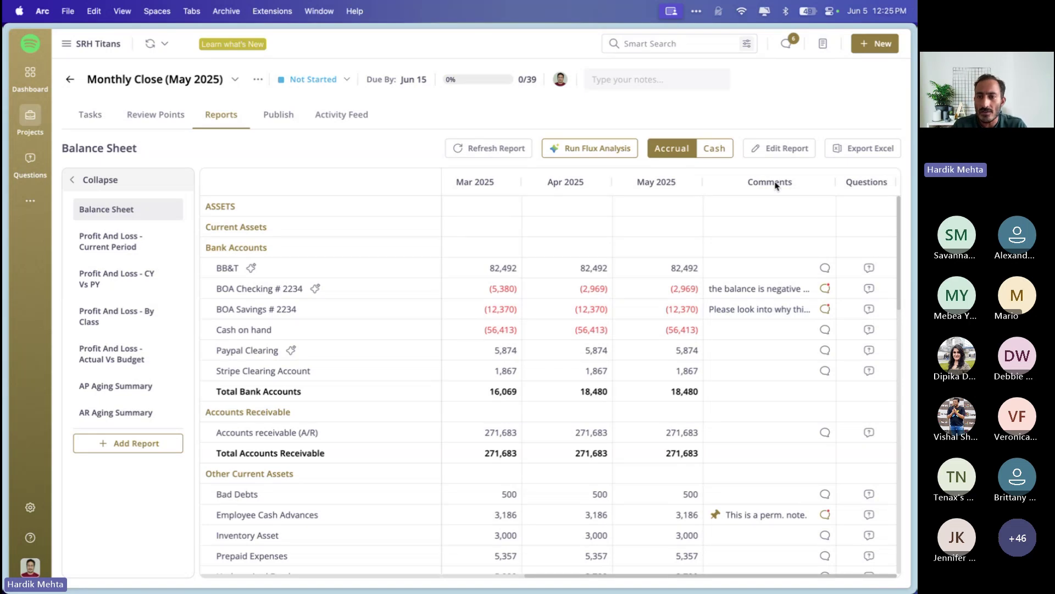
Review the comments on BOA Checking, Employee Cash Advances and BOA Savings, and the client's overall comment list.
click(765, 290)
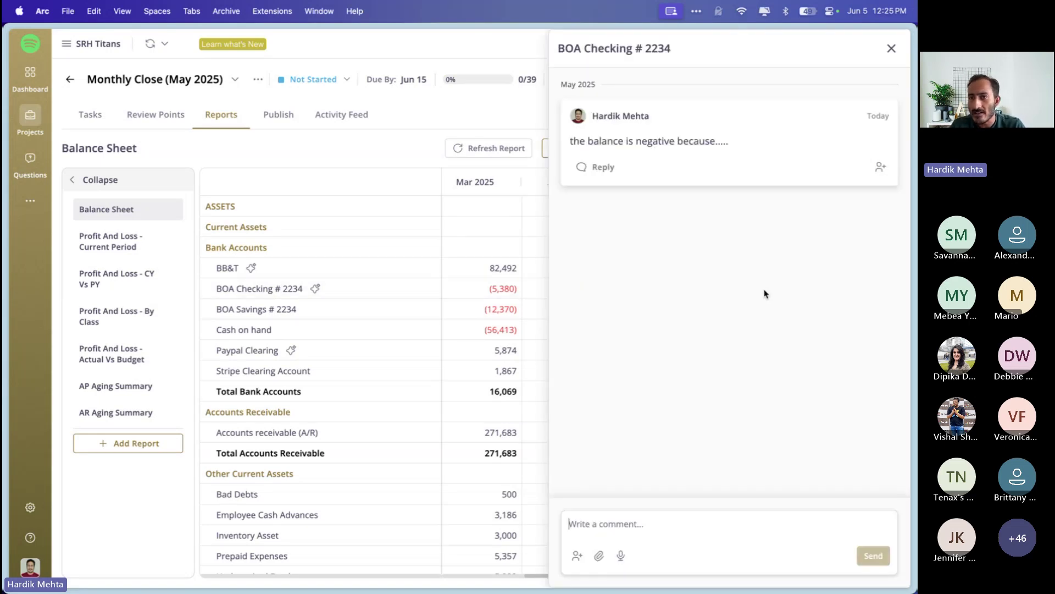
click(891, 48)
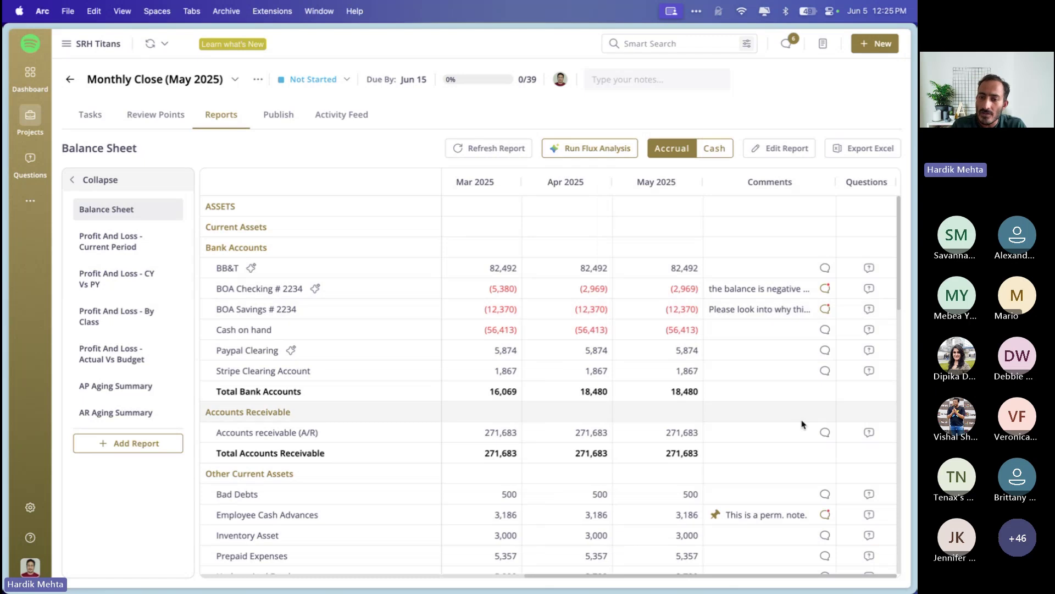
click(765, 517)
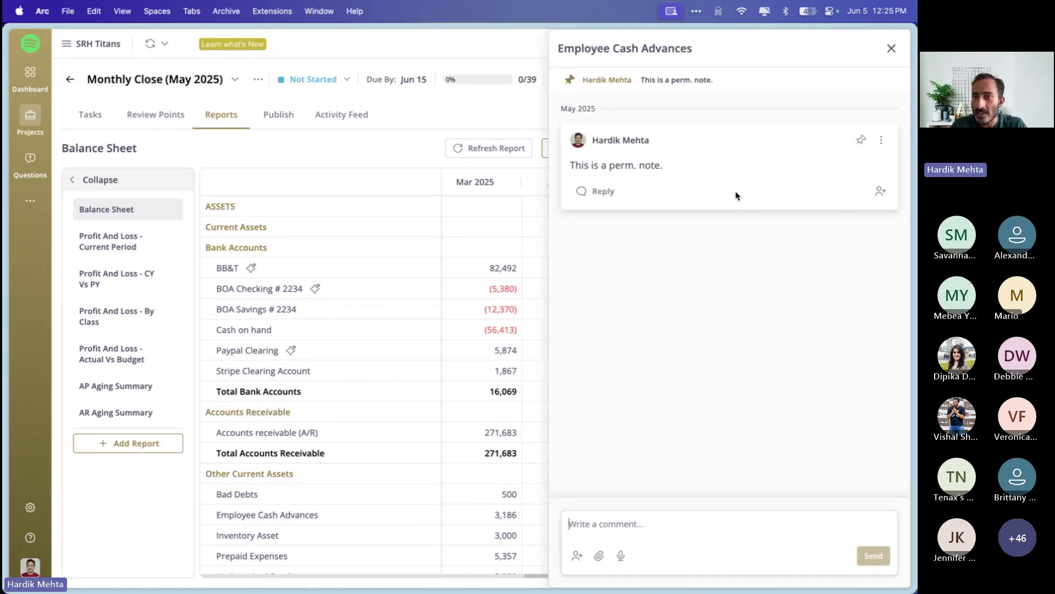
click(891, 48)
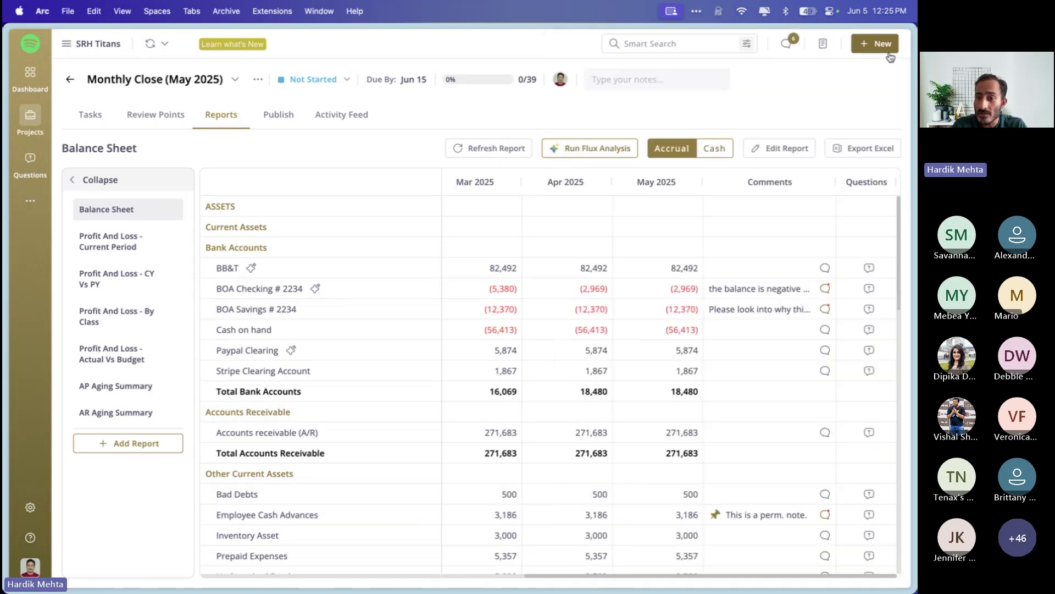
click(772, 308)
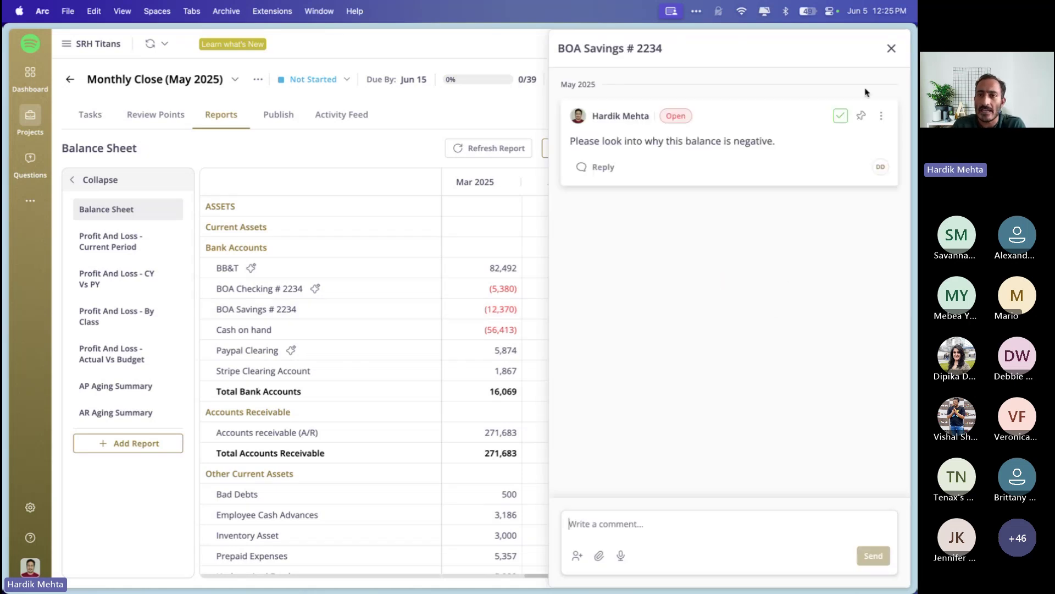
click(891, 50)
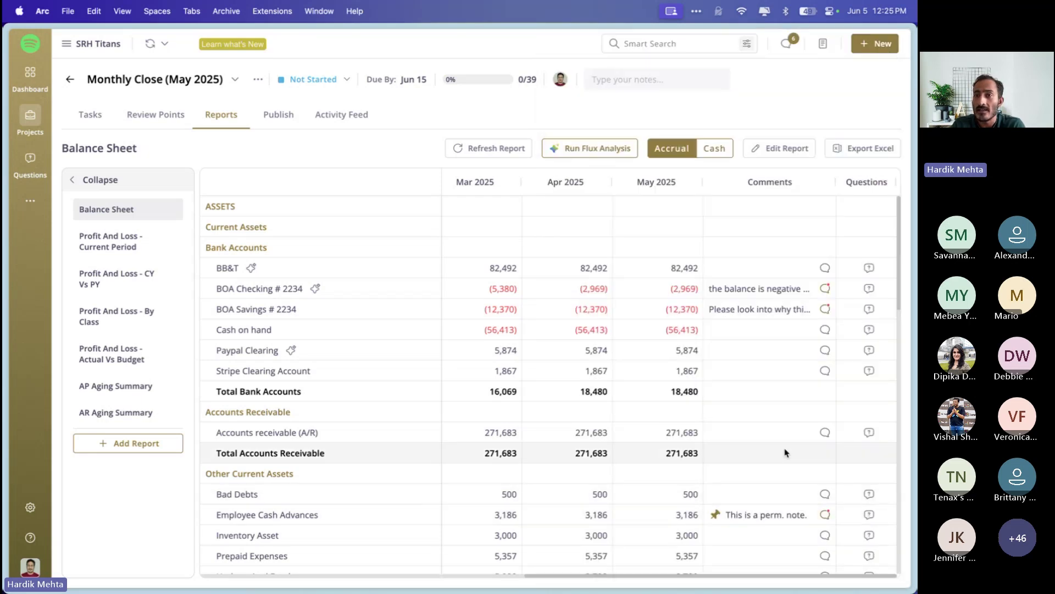
click(788, 45)
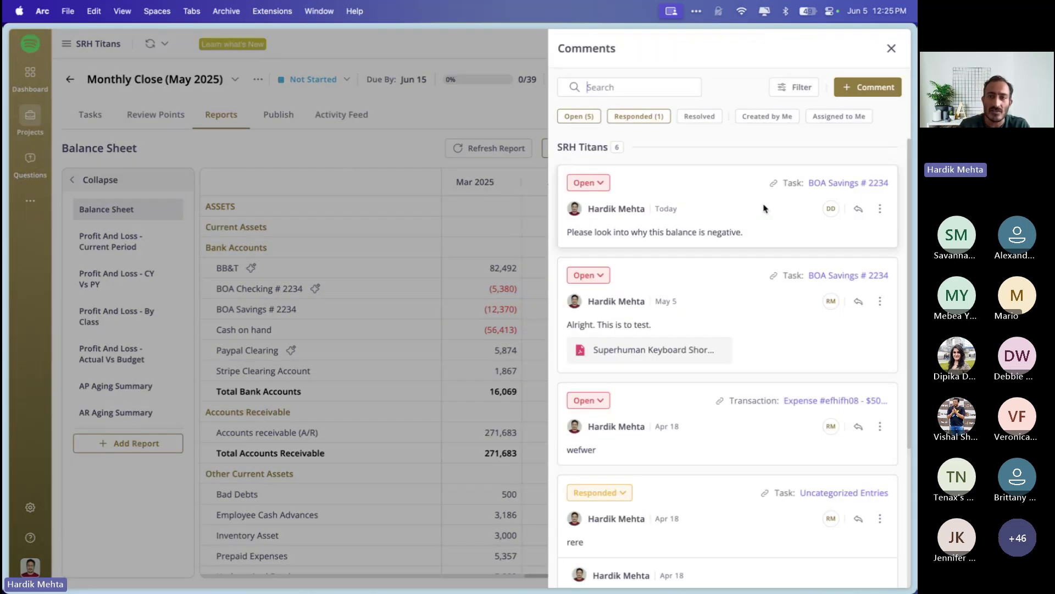
click(891, 48)
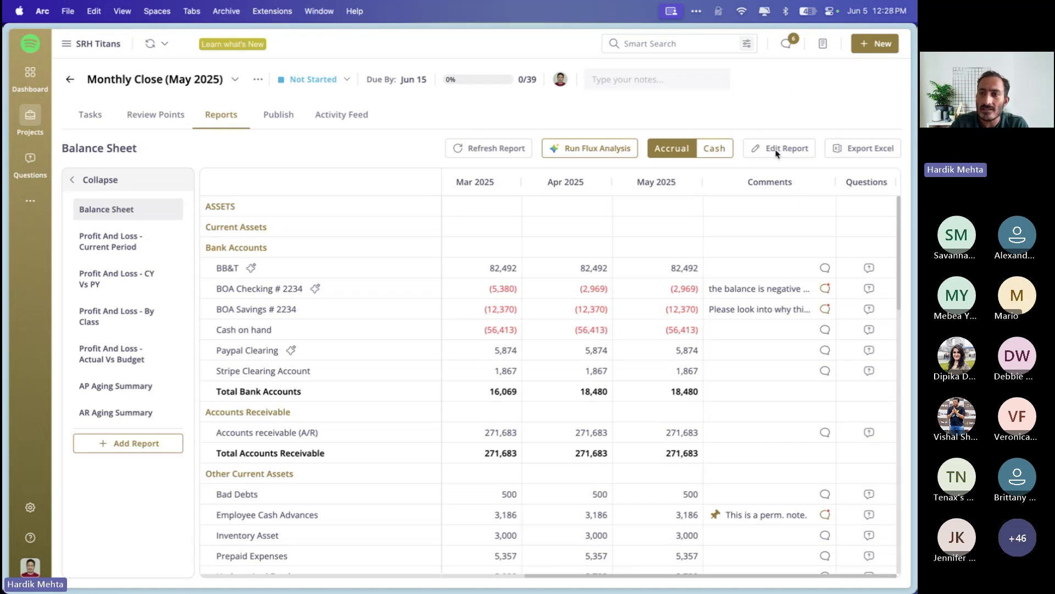
Look at the blank project creation form, dismiss it, and return to the Projects list.
click(873, 44)
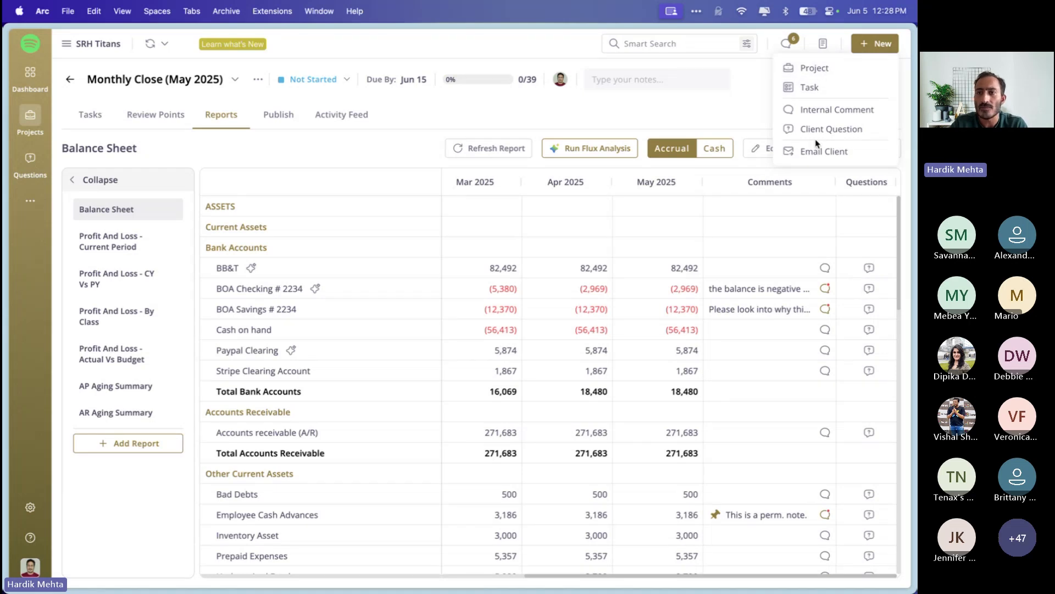
click(816, 69)
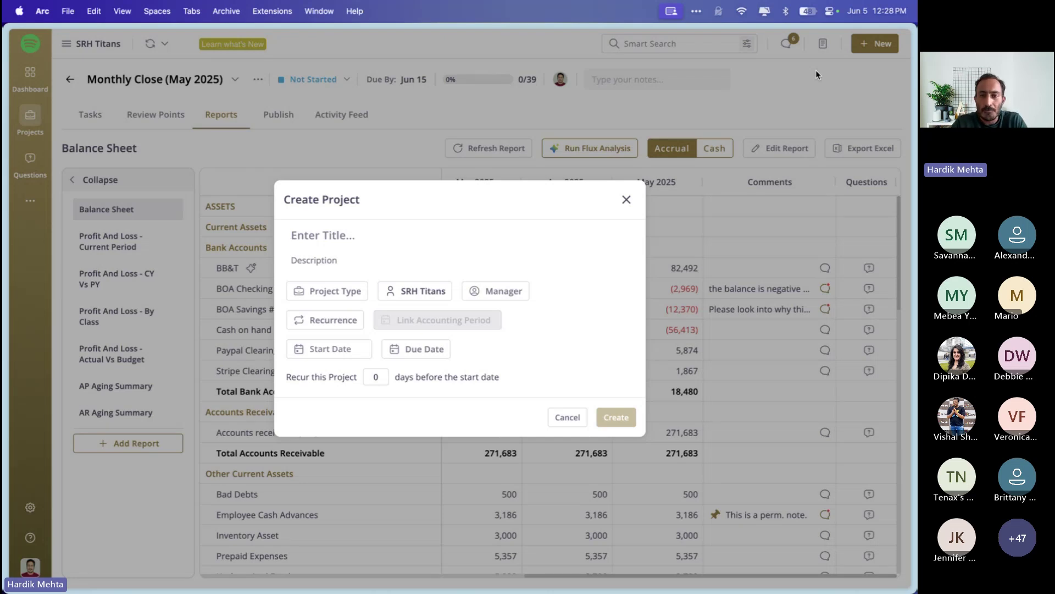
click(626, 200)
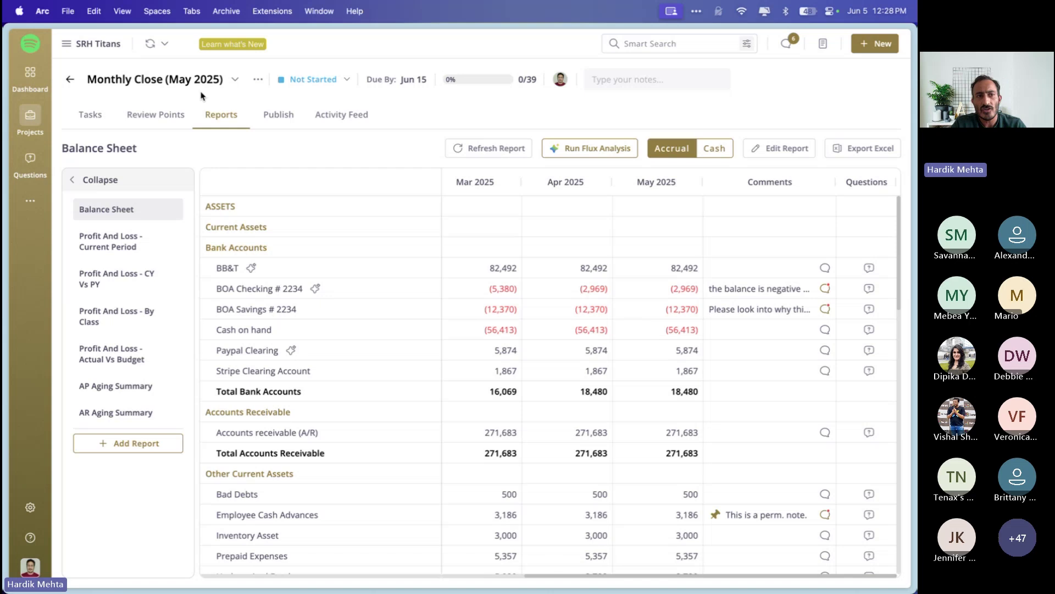
click(66, 78)
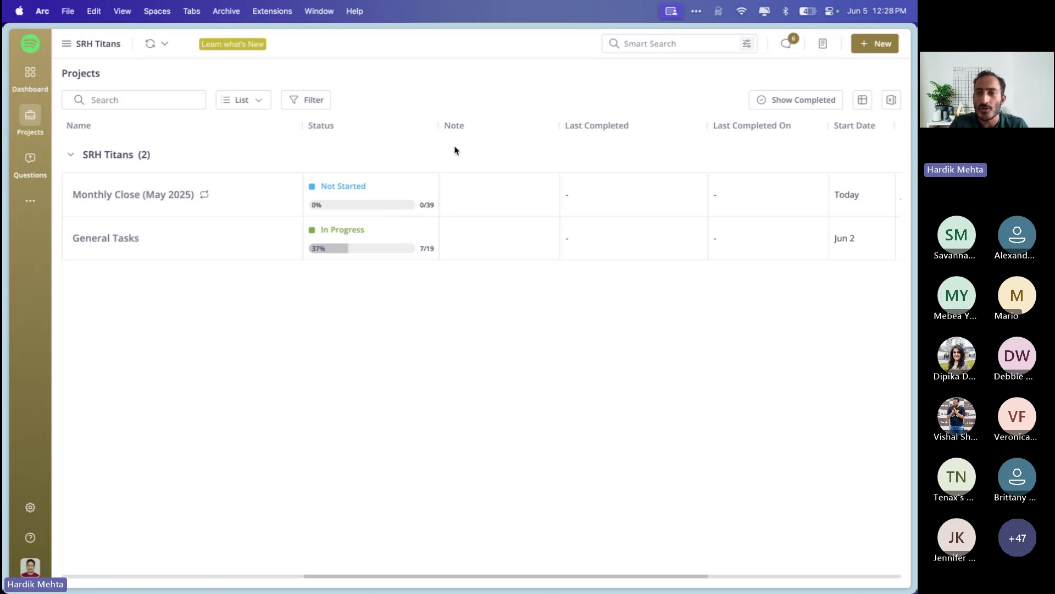
Check which project types are offered for a new SRH Titans project and leave without creating it.
click(872, 48)
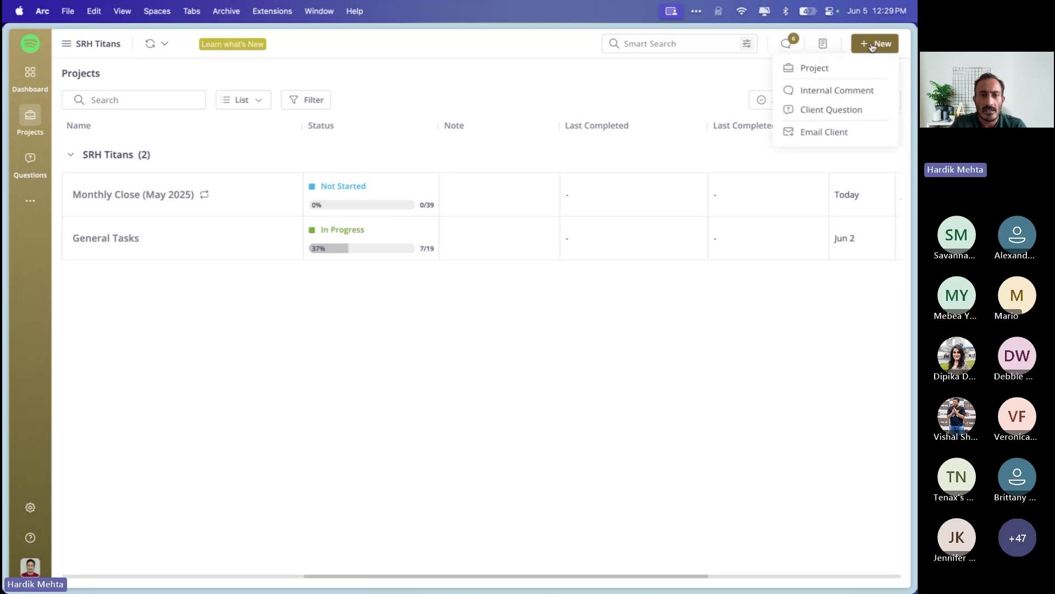
click(817, 69)
click(335, 295)
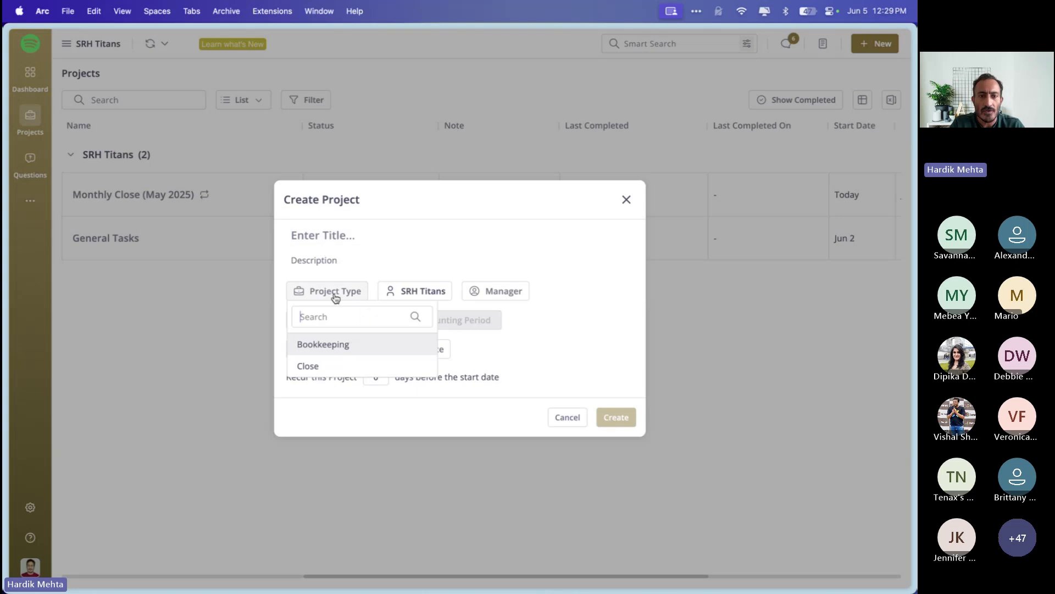
click(325, 234)
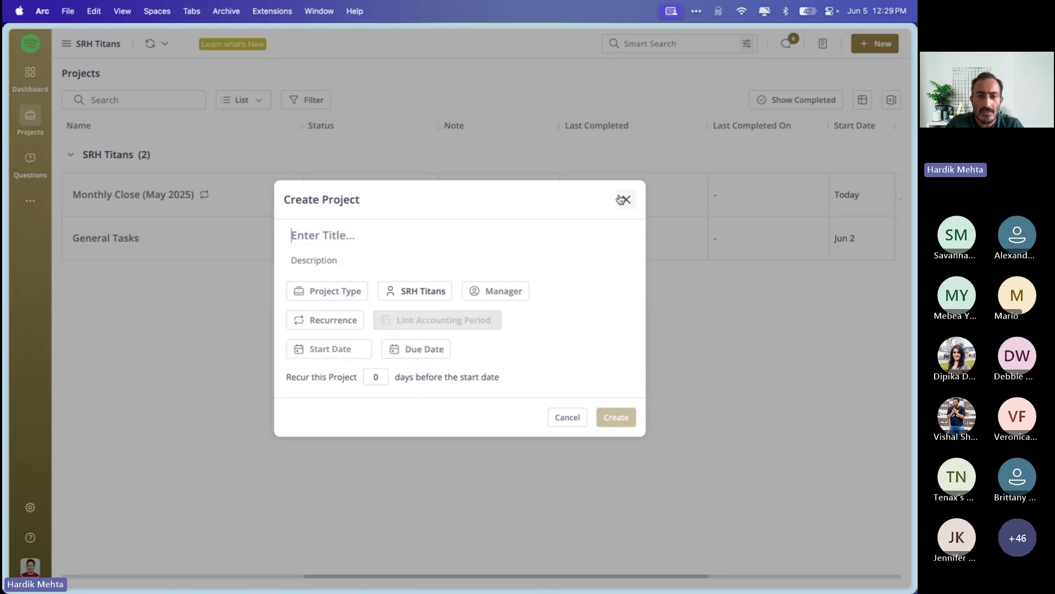
click(337, 295)
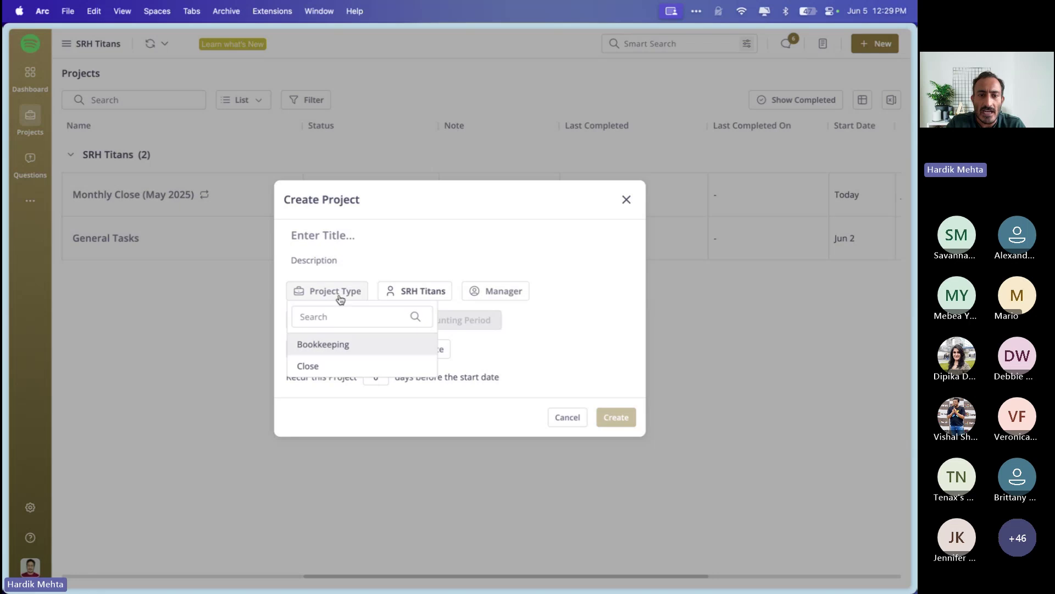
click(601, 253)
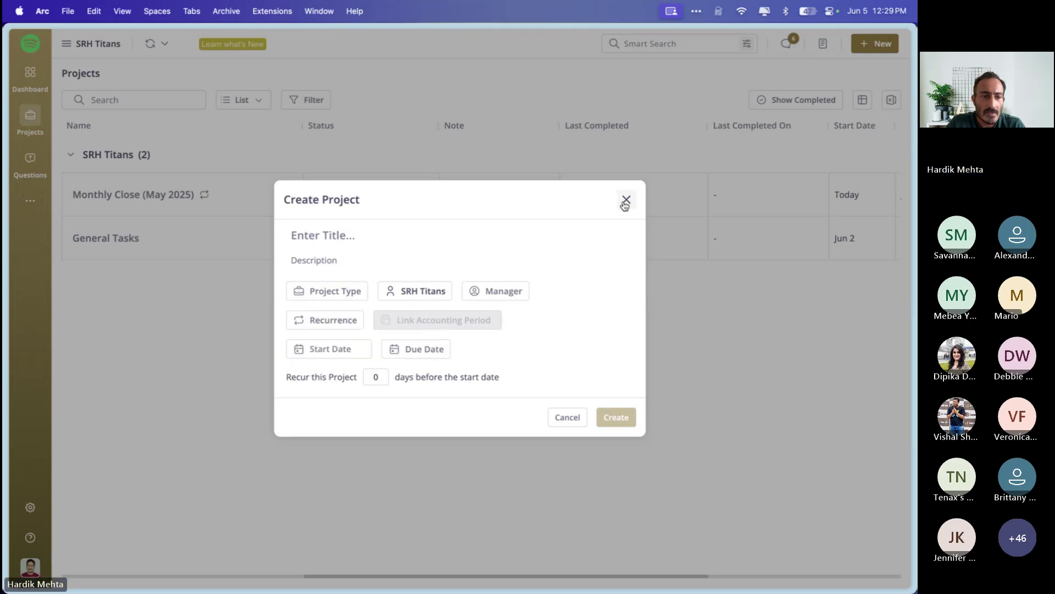
click(626, 201)
Open the firm's Project Settings and review its project statuses and existing project types.
click(34, 506)
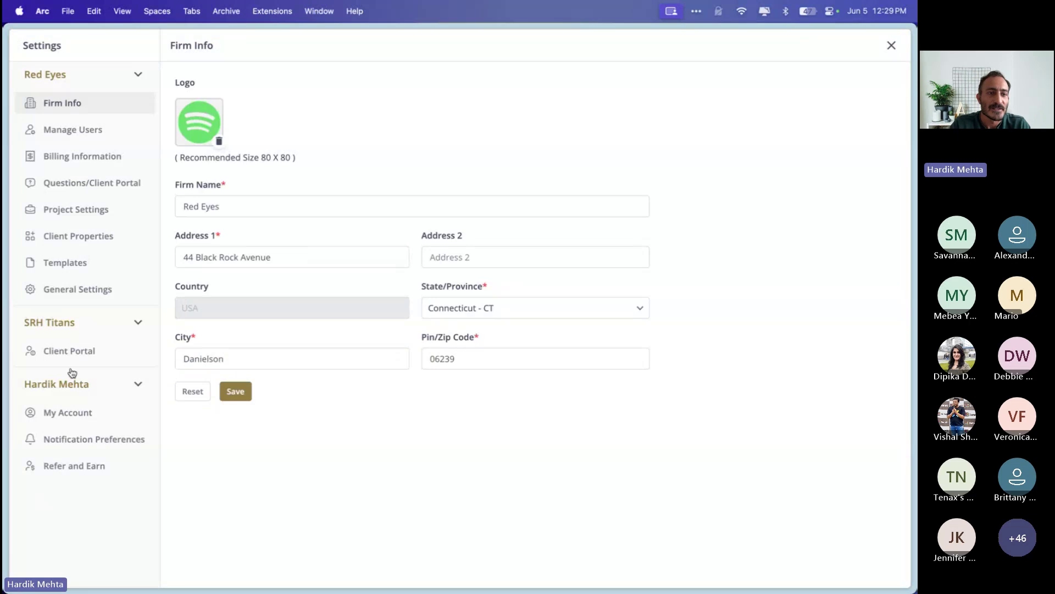
click(90, 209)
click(264, 83)
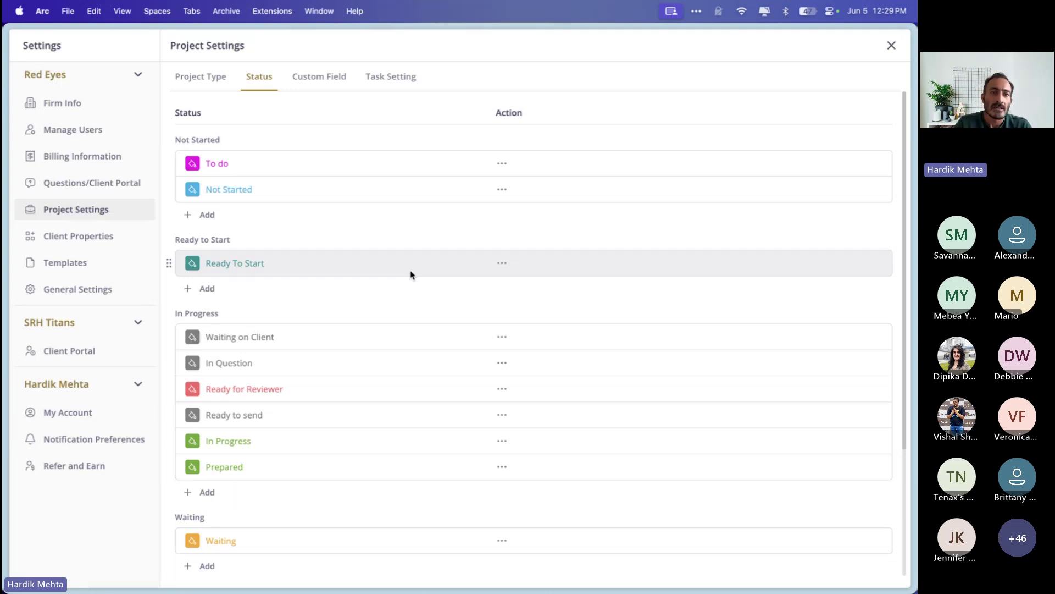
click(195, 82)
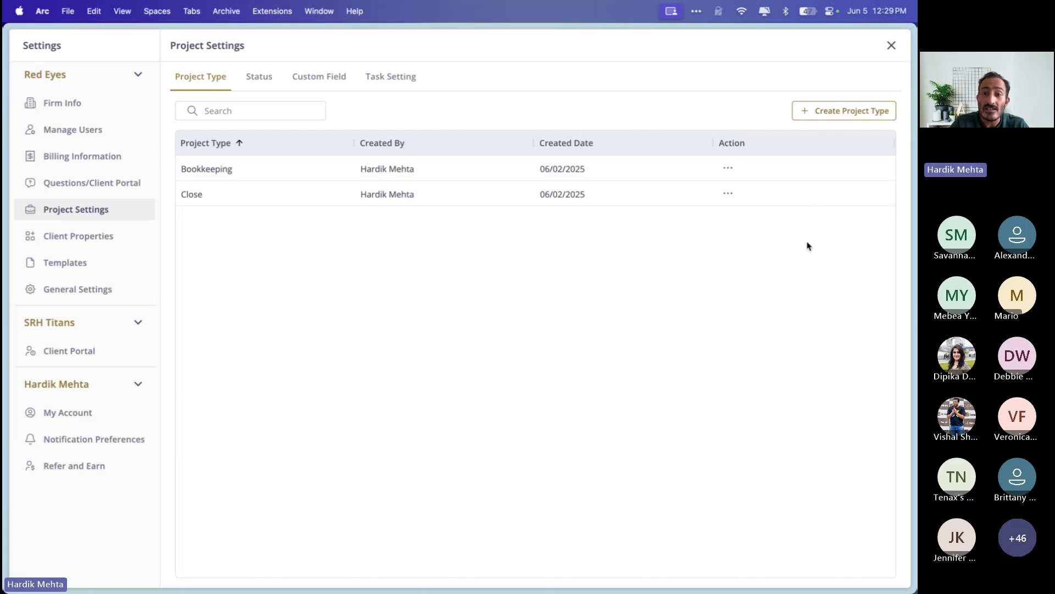
Start a new project type named "Onboarding".
click(847, 112)
text(Pnboarding Pro)
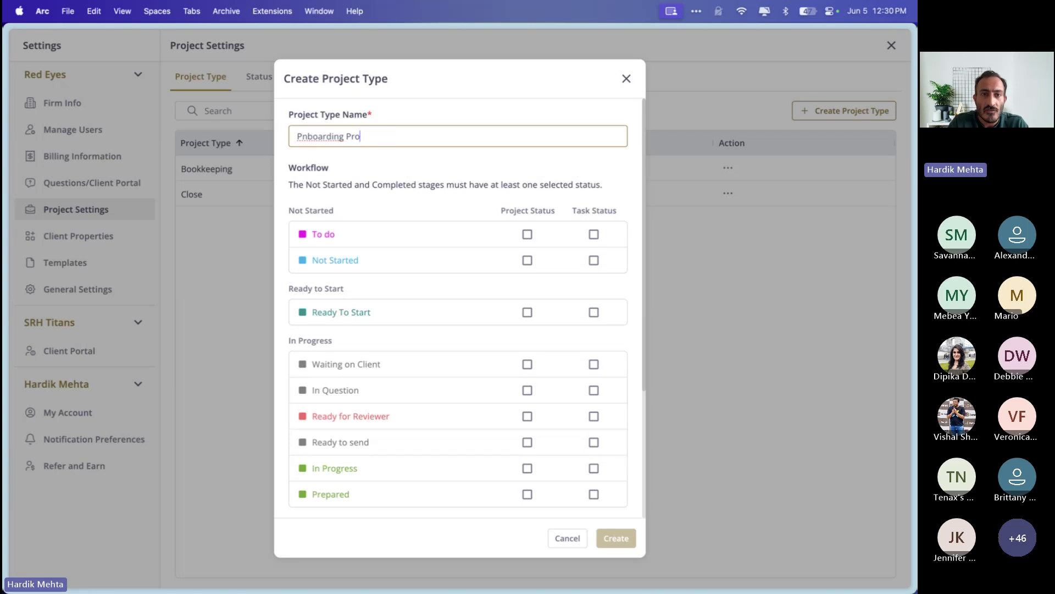
key(super+a)
text(Onb)
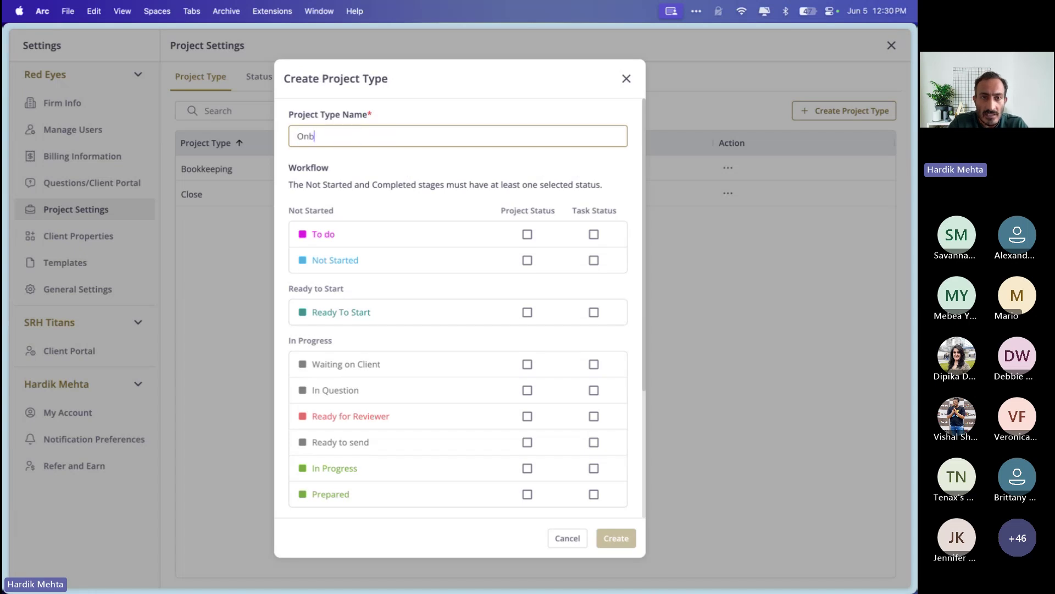
text(oarding)
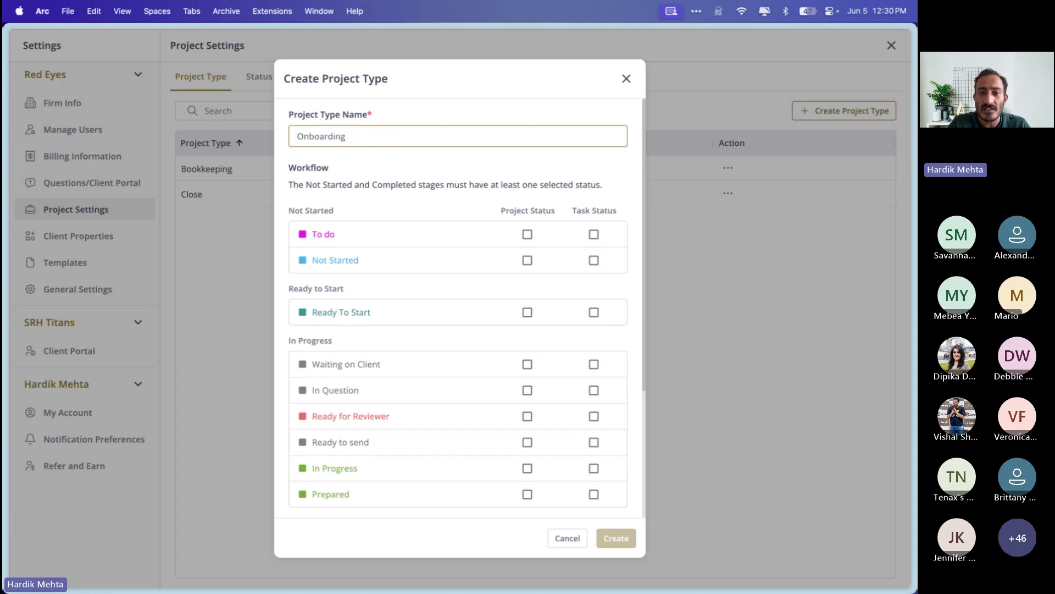
click(378, 177)
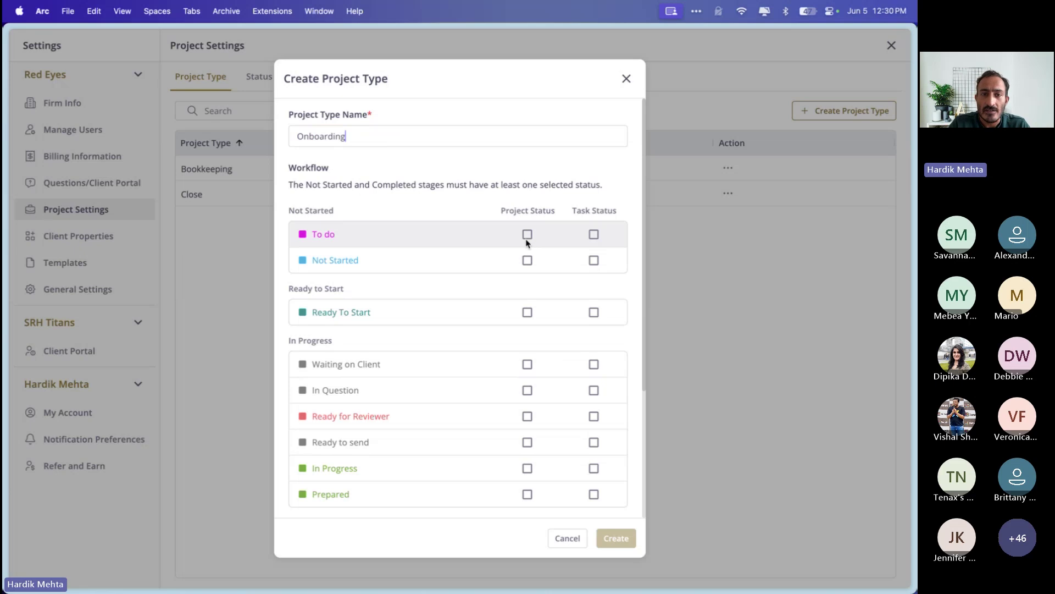
Enable Not Started, Ready To Start and Ready for Reviewer as both project and task statuses for the Onboarding type.
click(528, 261)
click(527, 312)
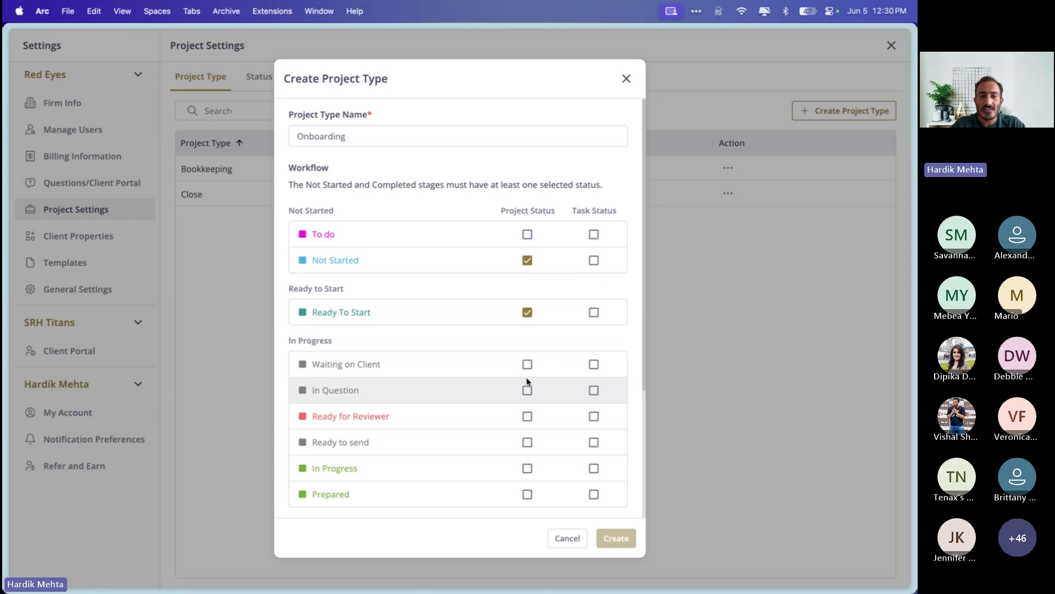
click(527, 416)
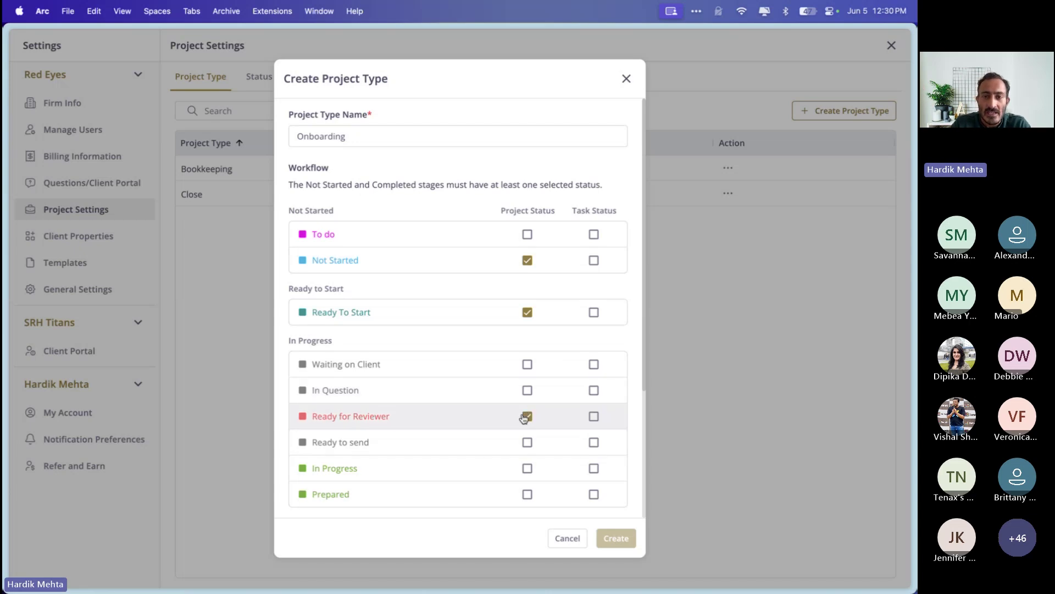
click(594, 416)
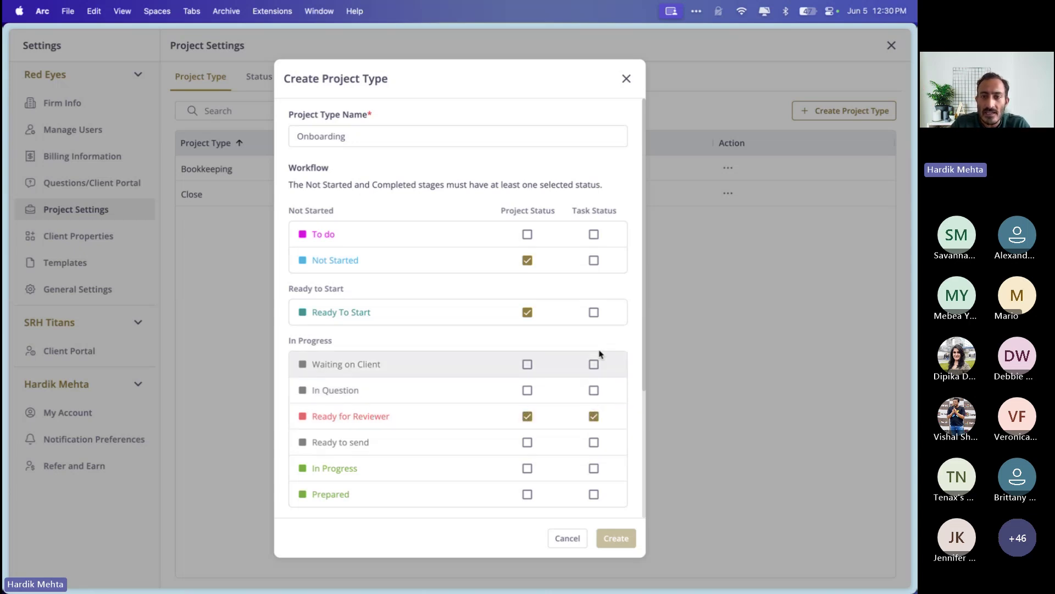
click(593, 261)
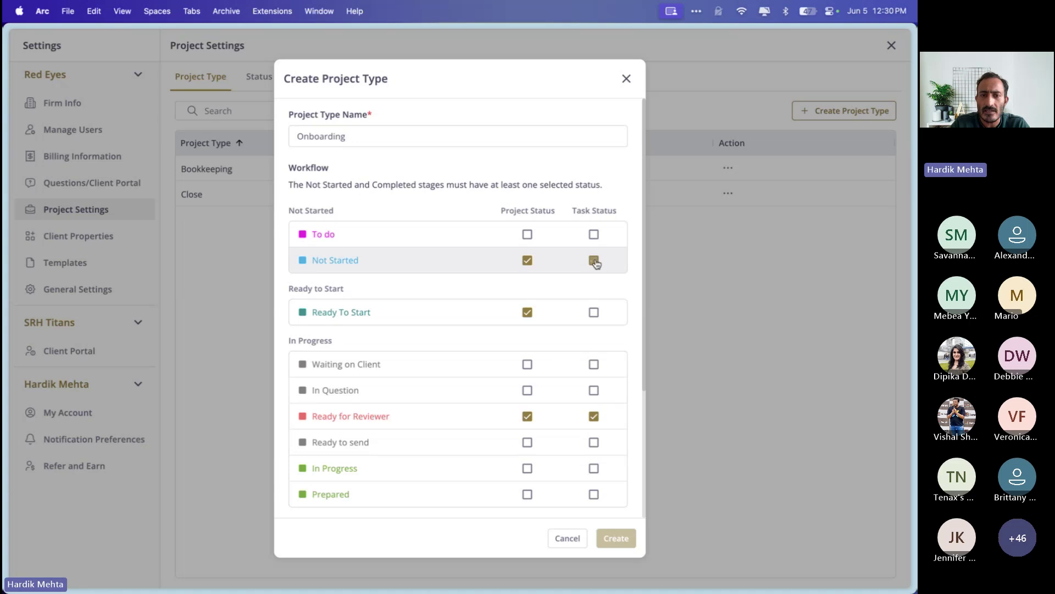
click(593, 313)
Enable Waiting for projects and tasks, Completed for projects only and Closed for tasks only, create the Onboarding type and leave the settings.
scroll(566, 379, down, 3)
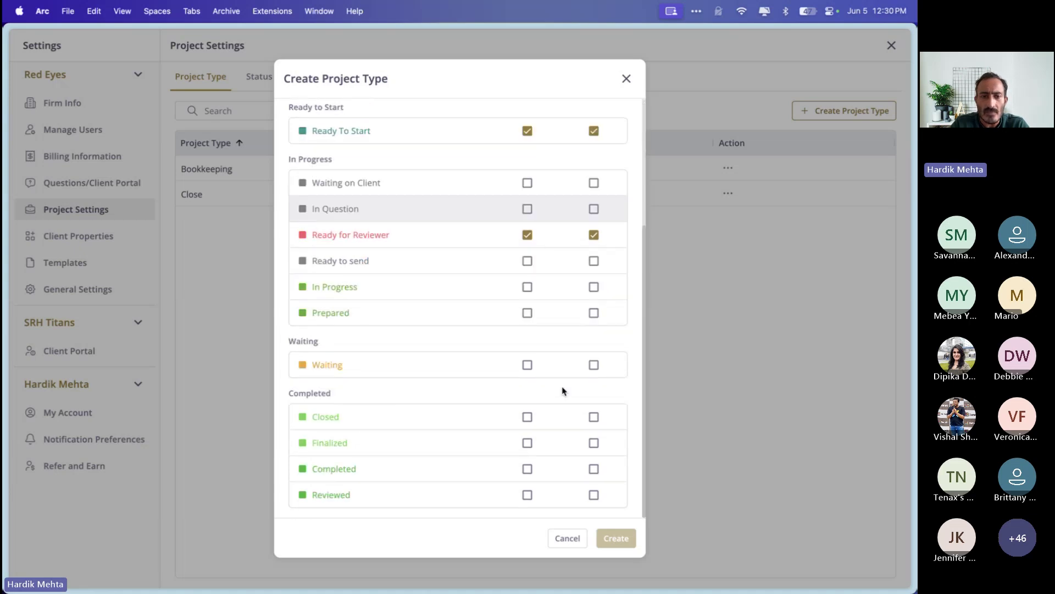
click(527, 416)
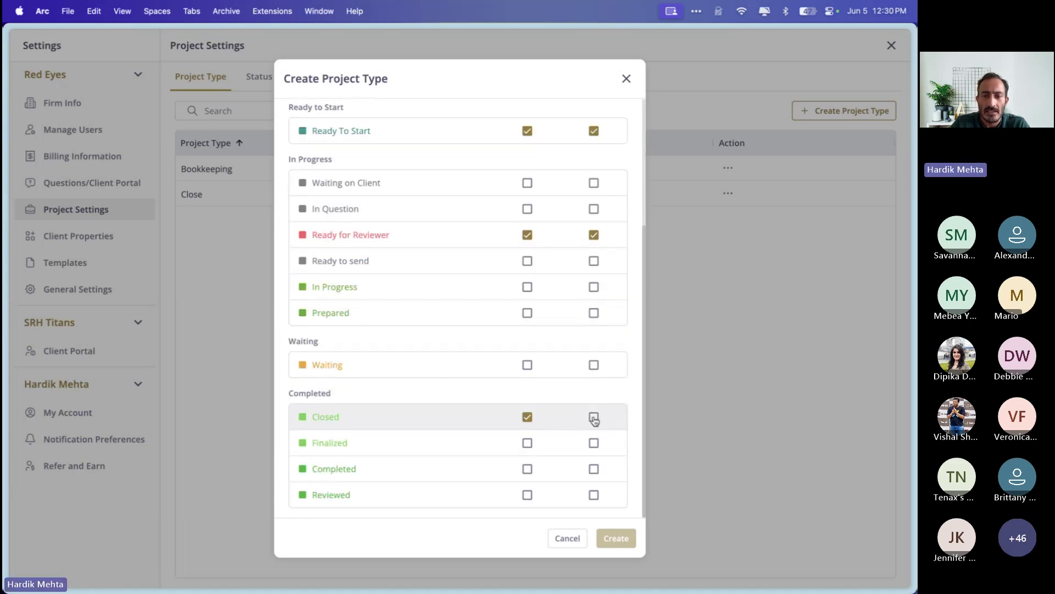
click(593, 417)
click(528, 365)
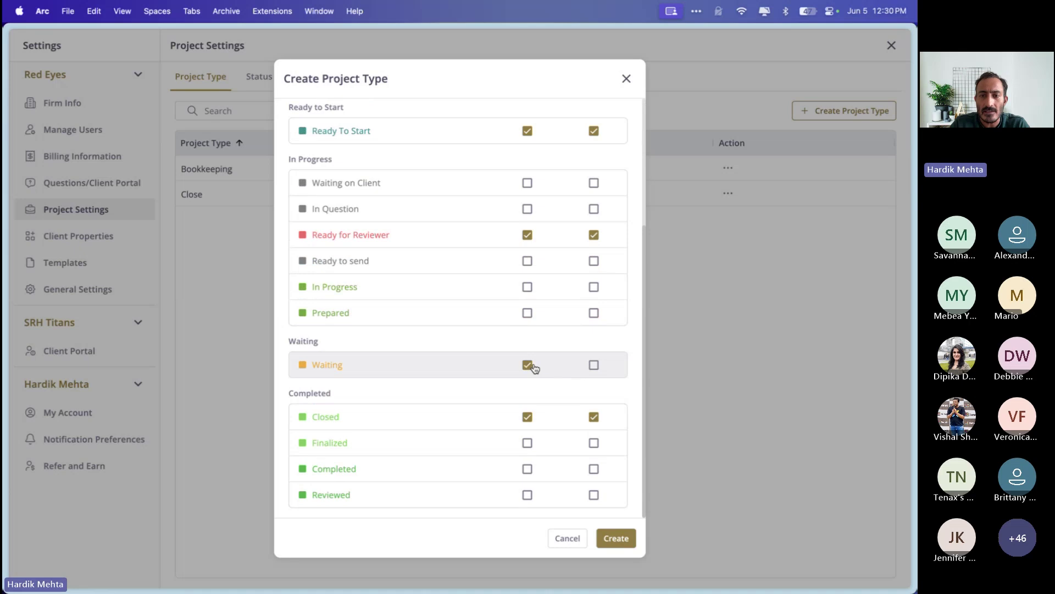
click(594, 365)
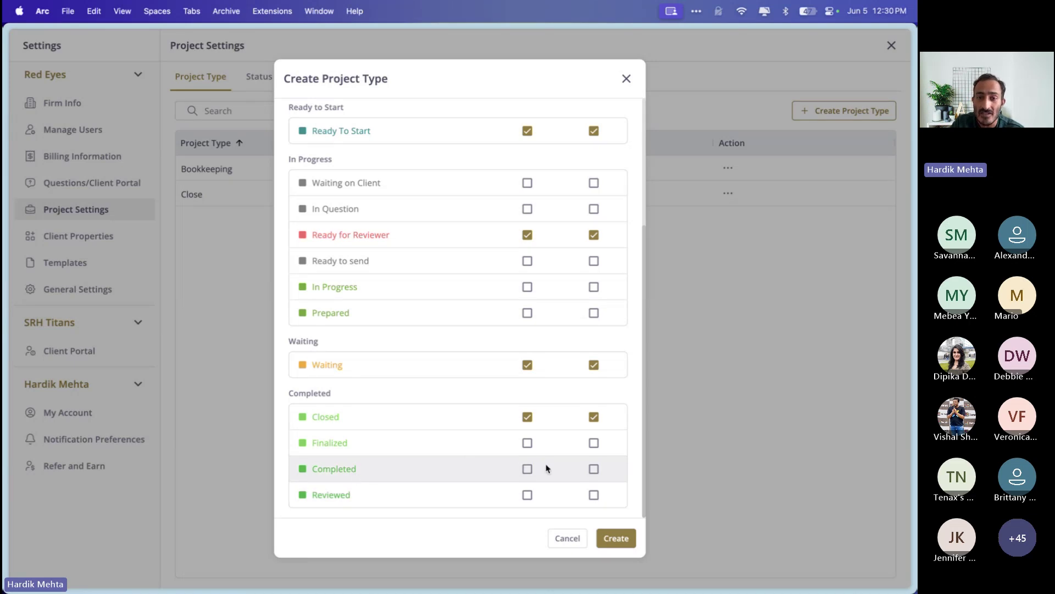
click(527, 469)
click(527, 418)
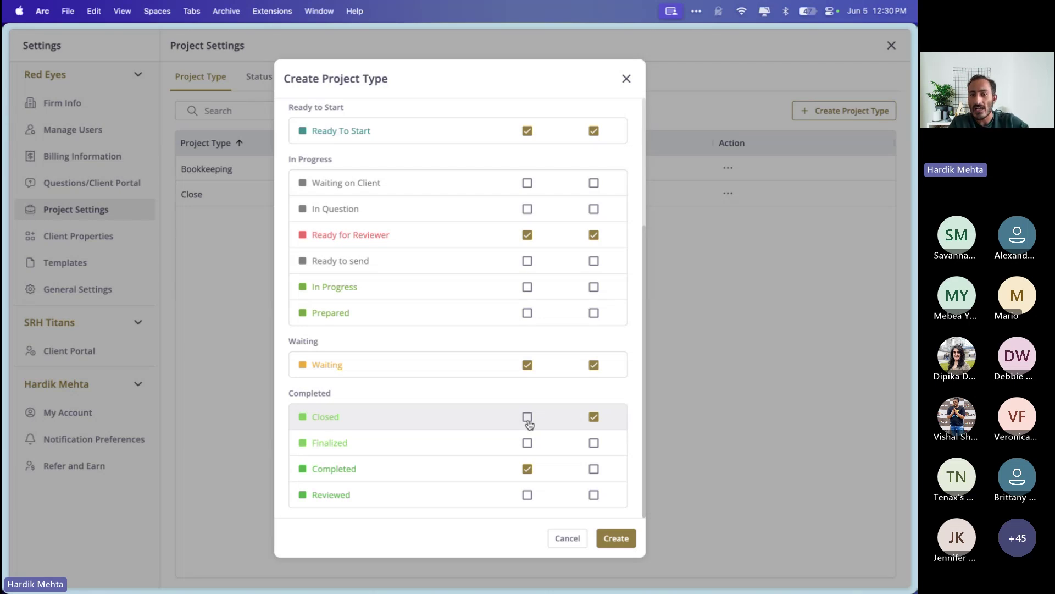
scroll(546, 348, up, 5)
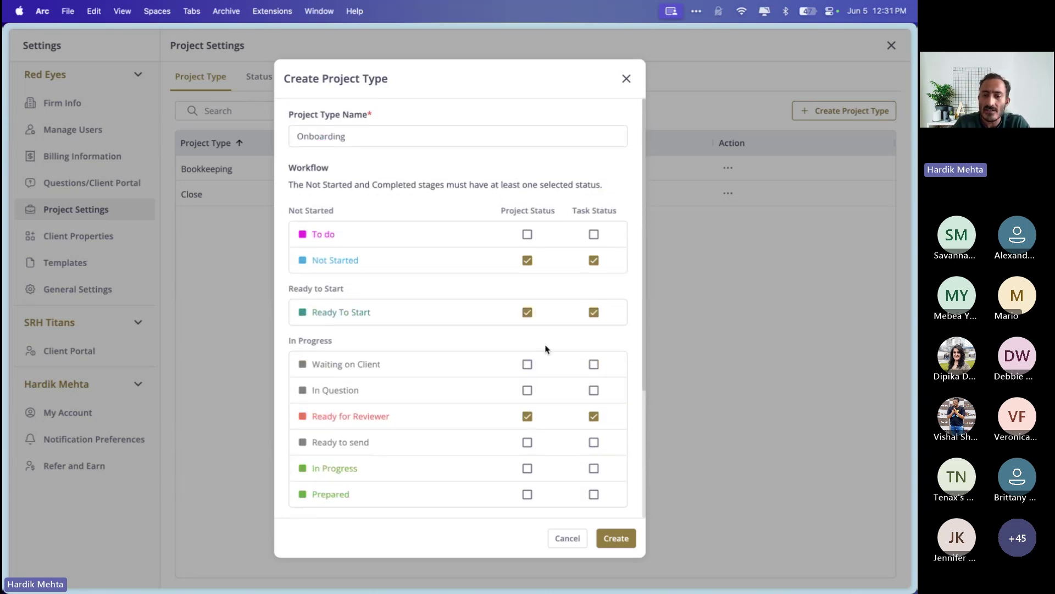
click(618, 539)
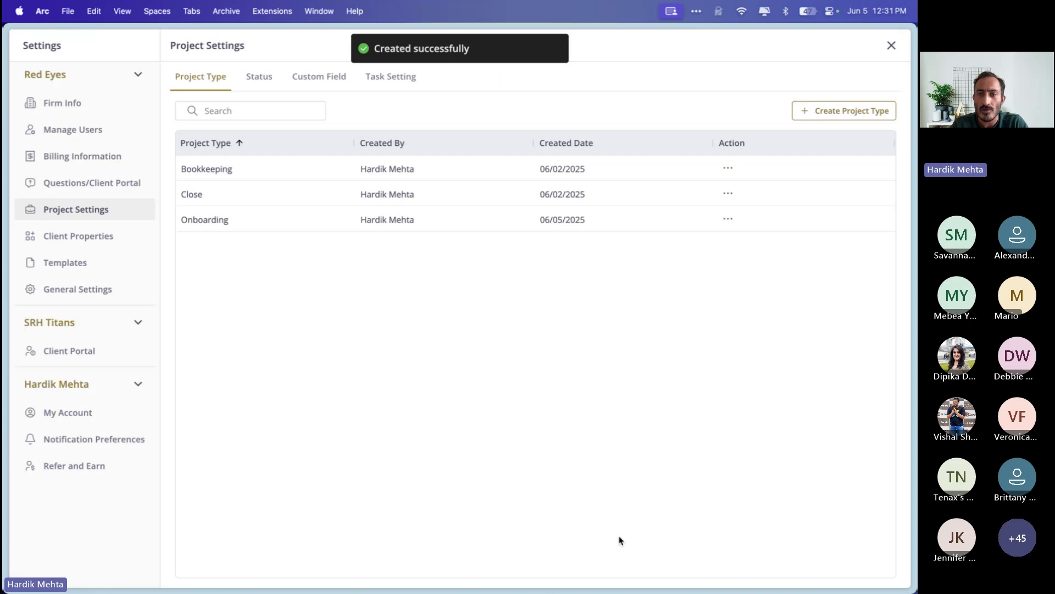
click(892, 43)
Start a new SRH Titans project titled "Onboarding" with project type Onboarding and One Time recurrence.
click(877, 44)
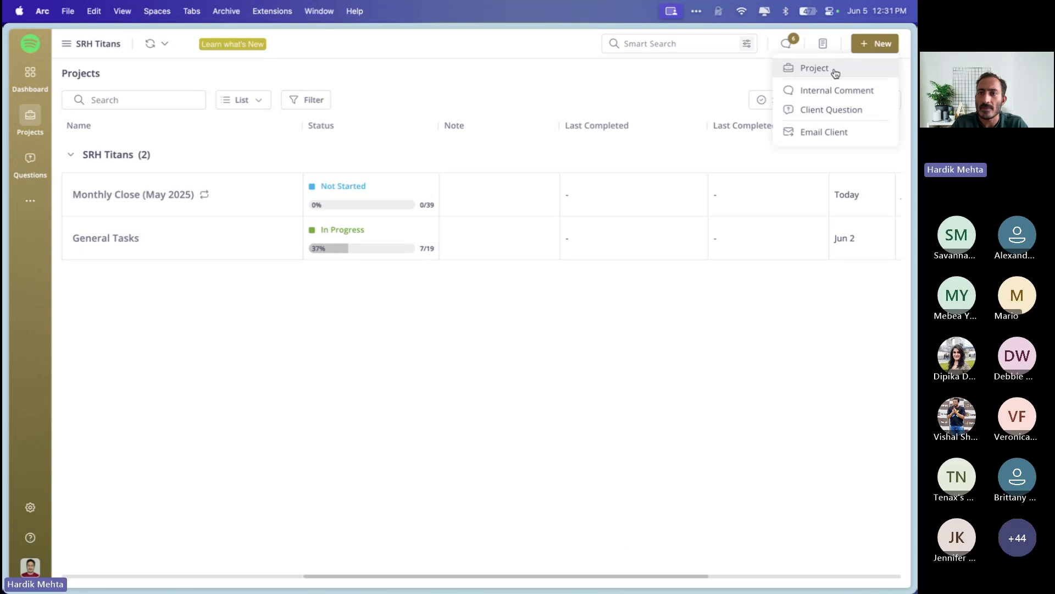
click(833, 70)
text(Onboarding)
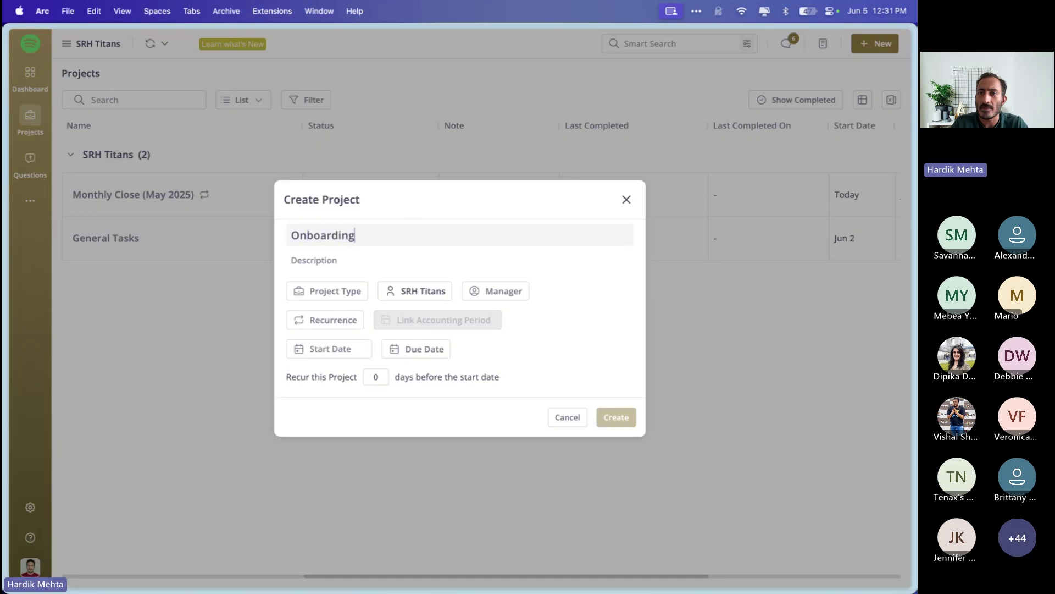
click(311, 291)
click(330, 387)
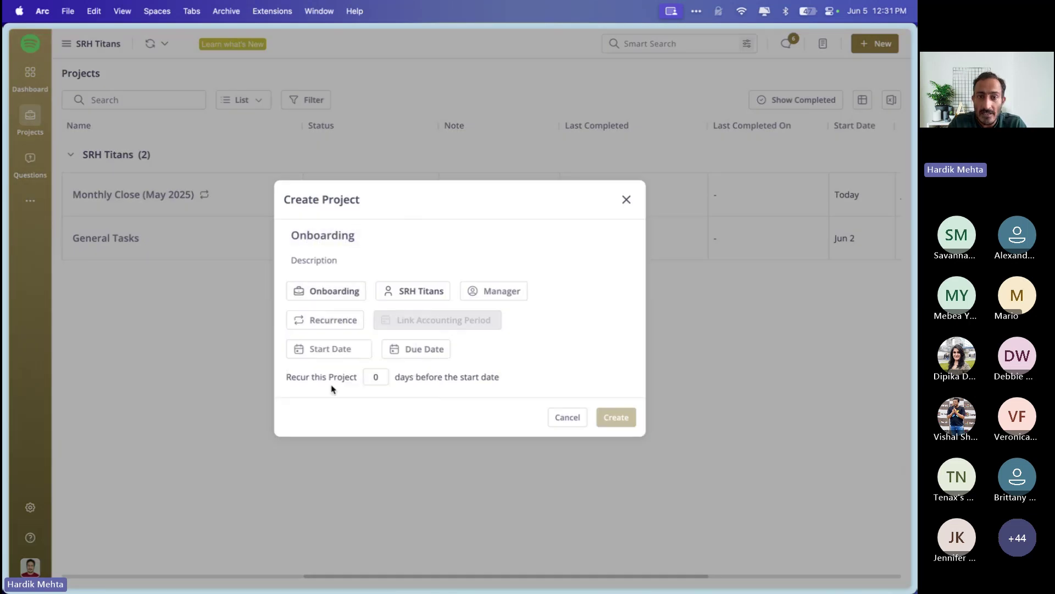
click(346, 319)
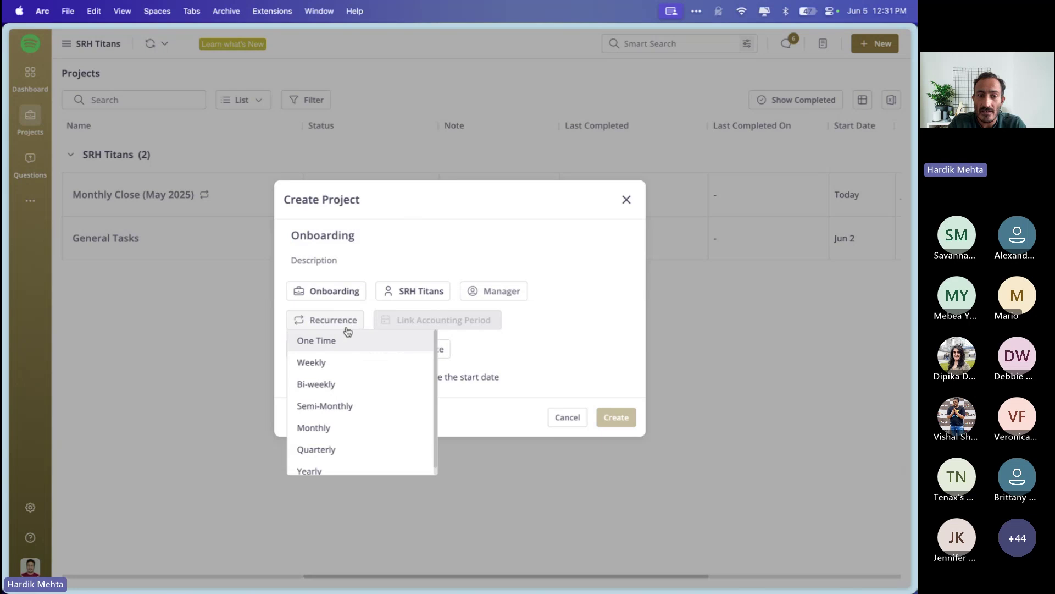
click(345, 345)
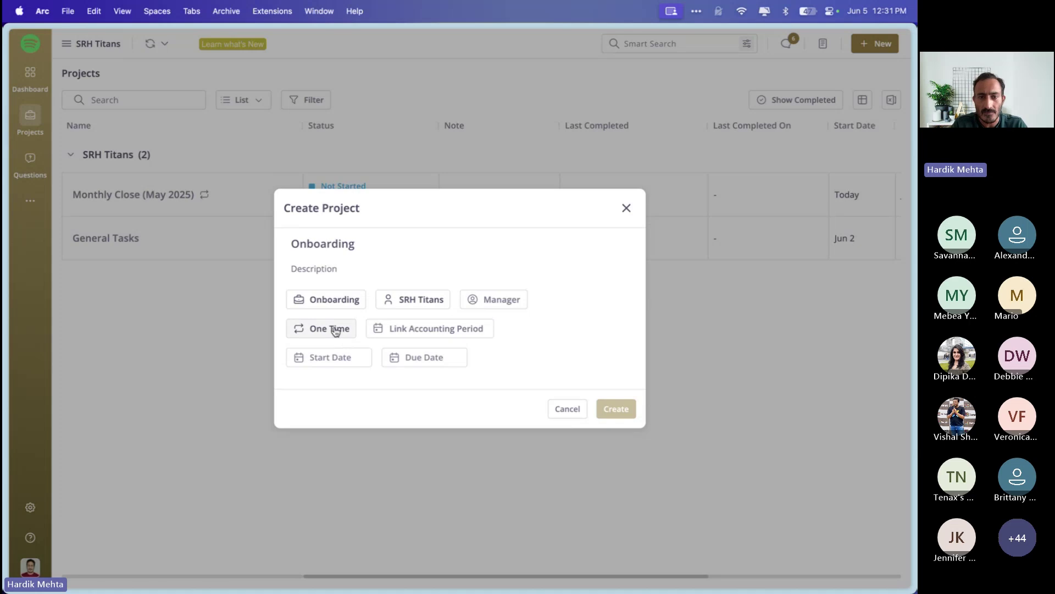
Assign a manager to the Onboarding project, set its start date to 06/01/2025 and due date to 06/26/2025, and create it.
click(492, 301)
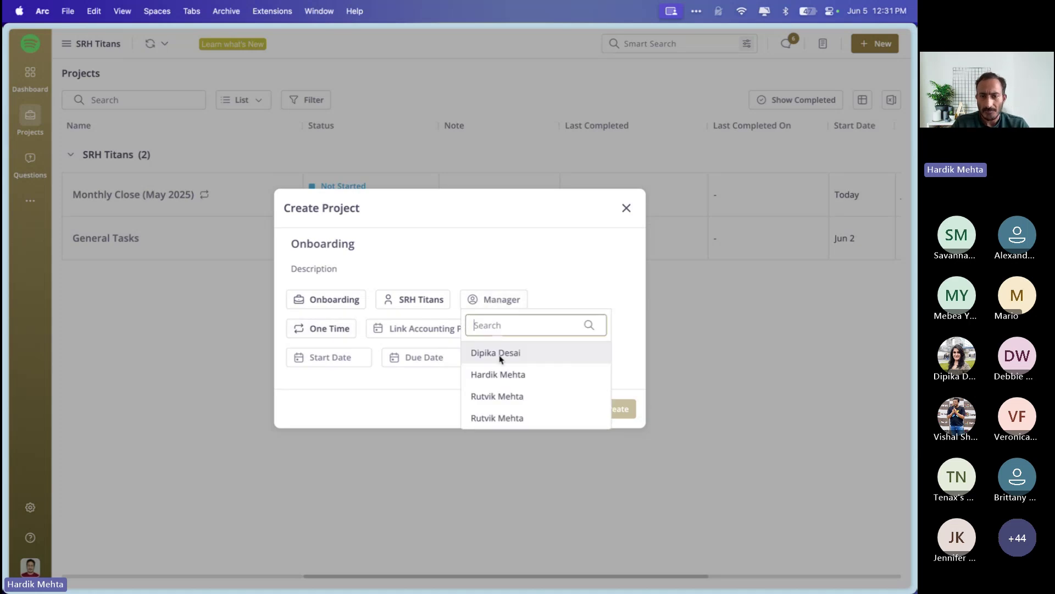
click(510, 379)
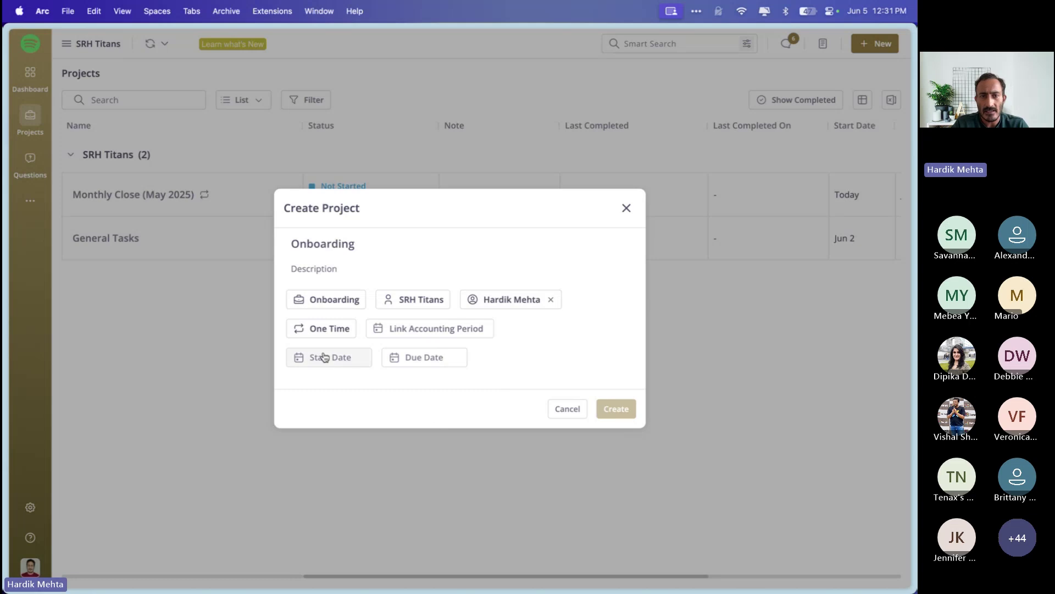
click(335, 359)
click(303, 229)
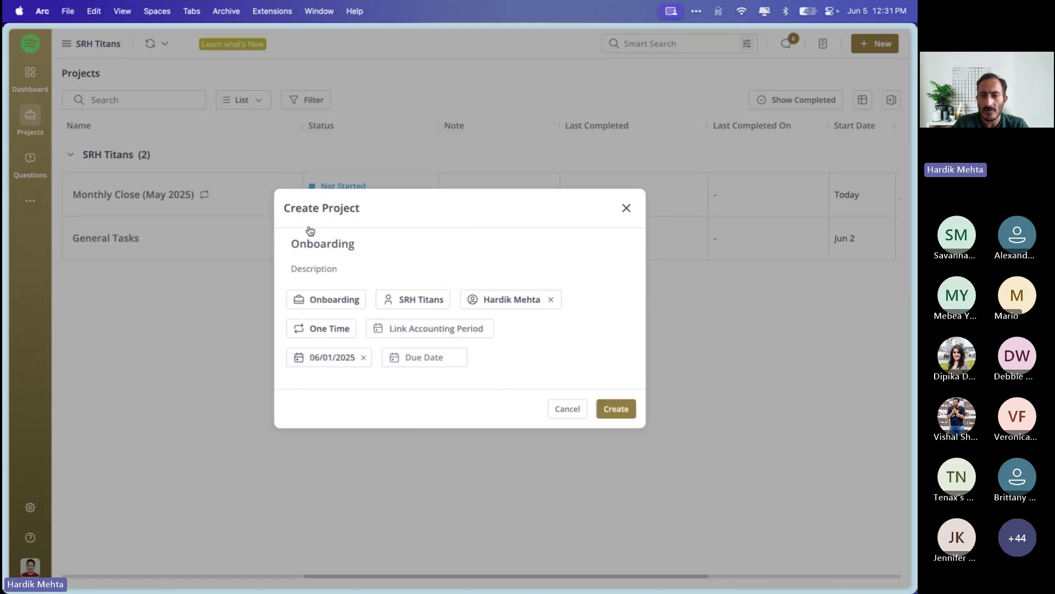
click(426, 357)
click(496, 302)
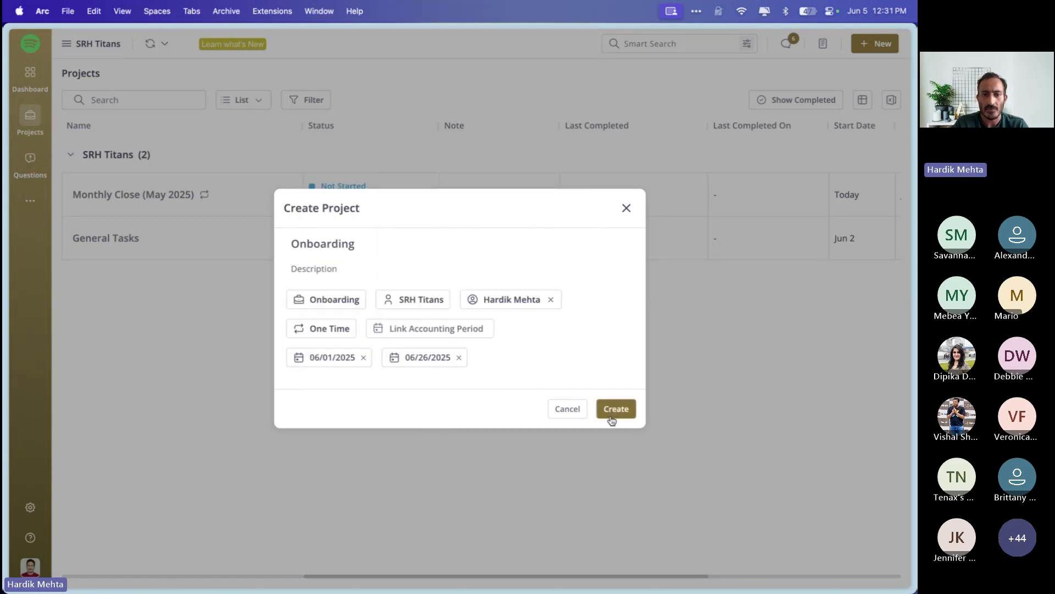
click(616, 410)
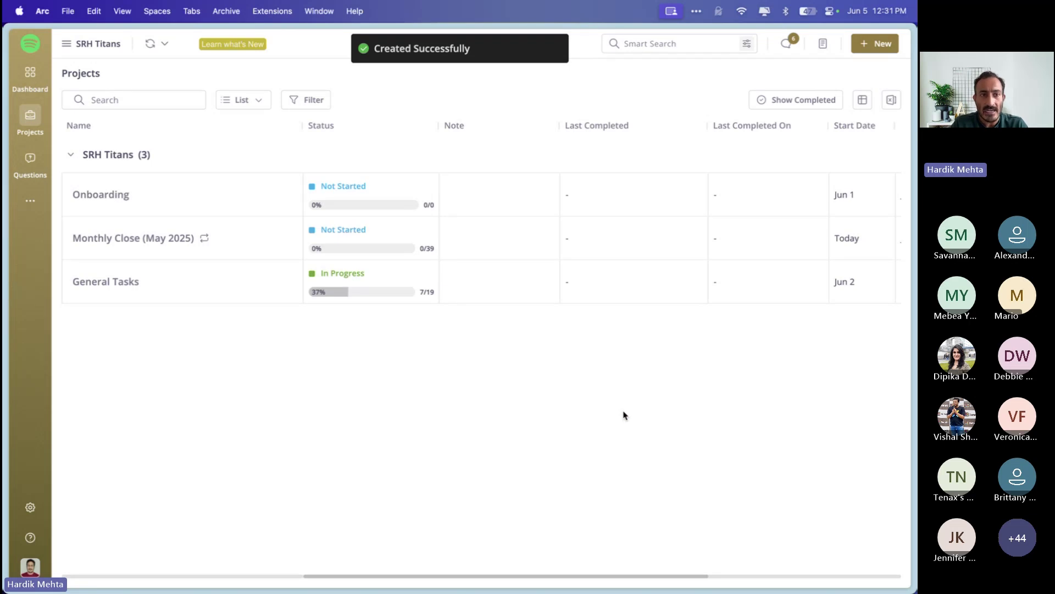
Look at the new Onboarding project's task page and return to the Projects list.
click(117, 195)
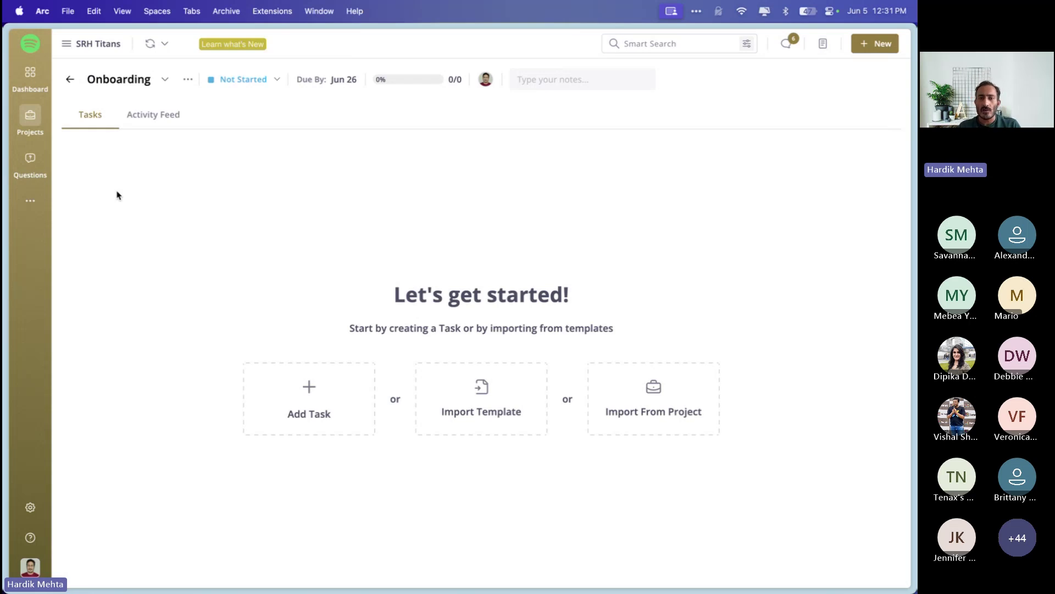
click(70, 79)
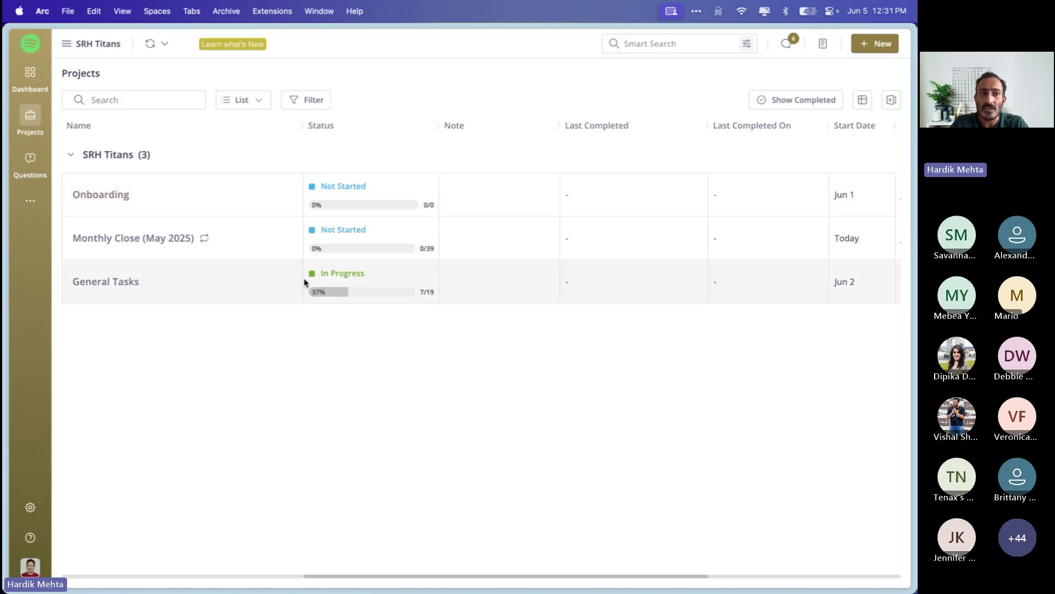
Review the firm-wide client list and tasks, and the SRH Titans client dashboard down to its Client Notes.
click(30, 46)
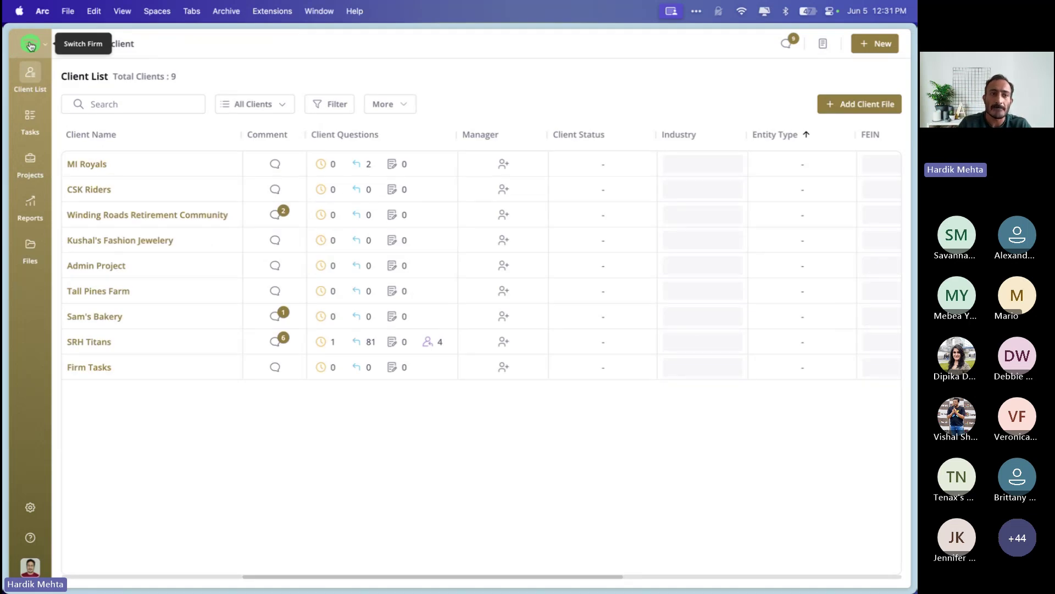
click(30, 119)
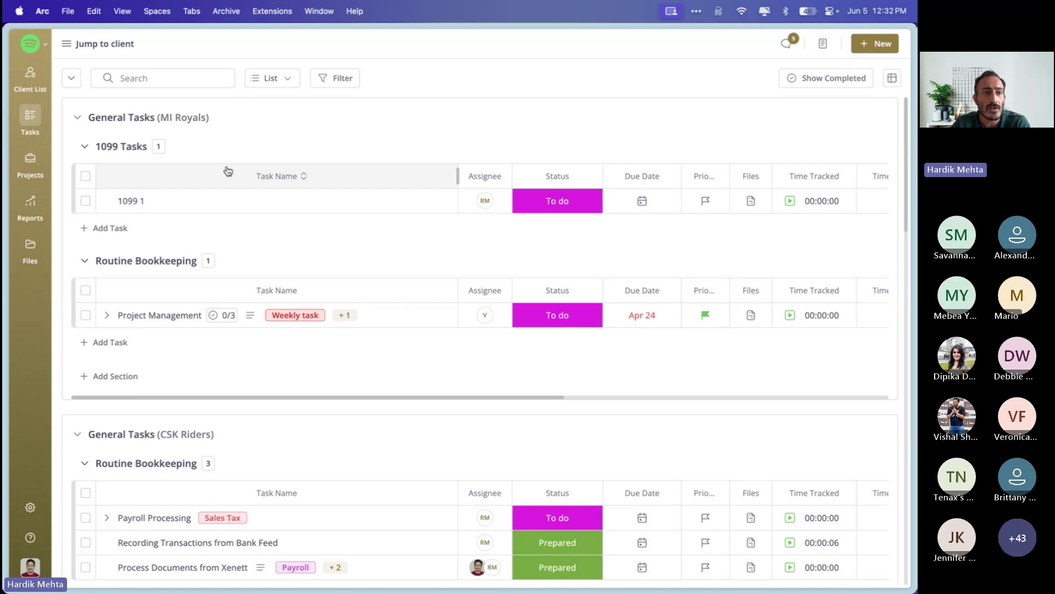
click(30, 82)
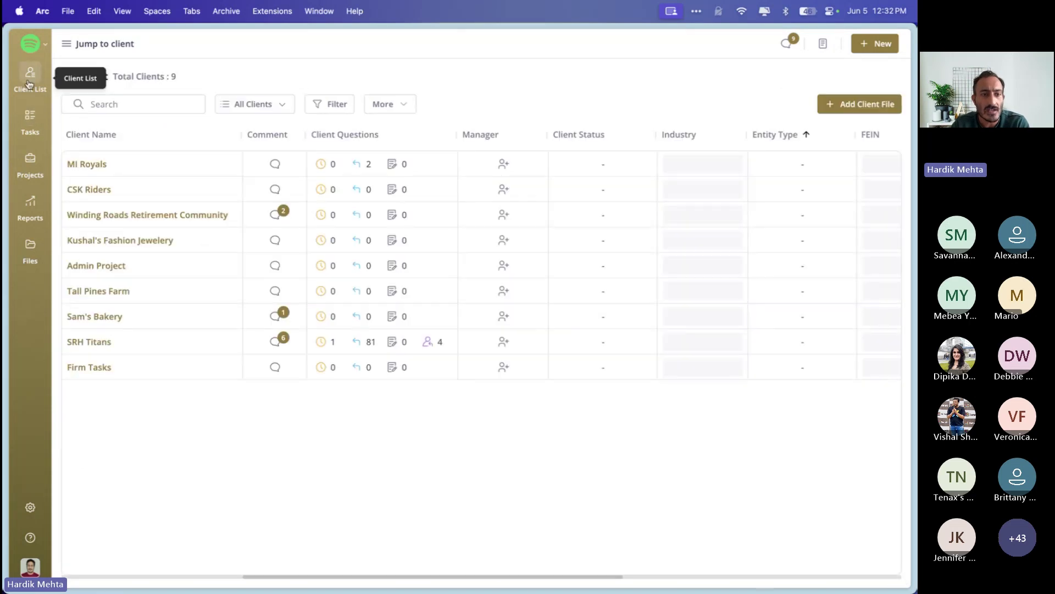
click(97, 343)
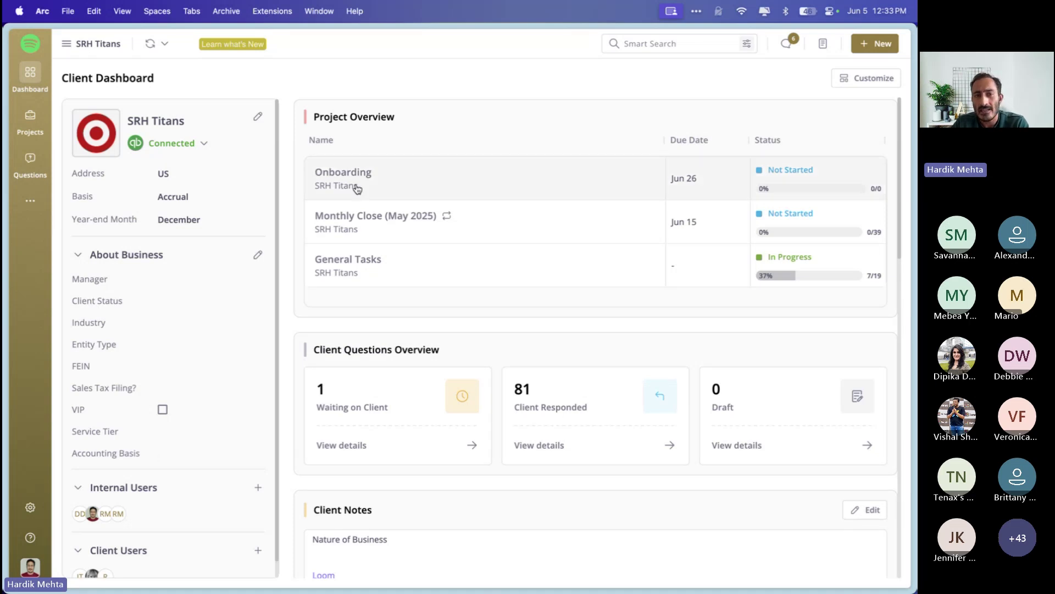
scroll(465, 291, down, 5)
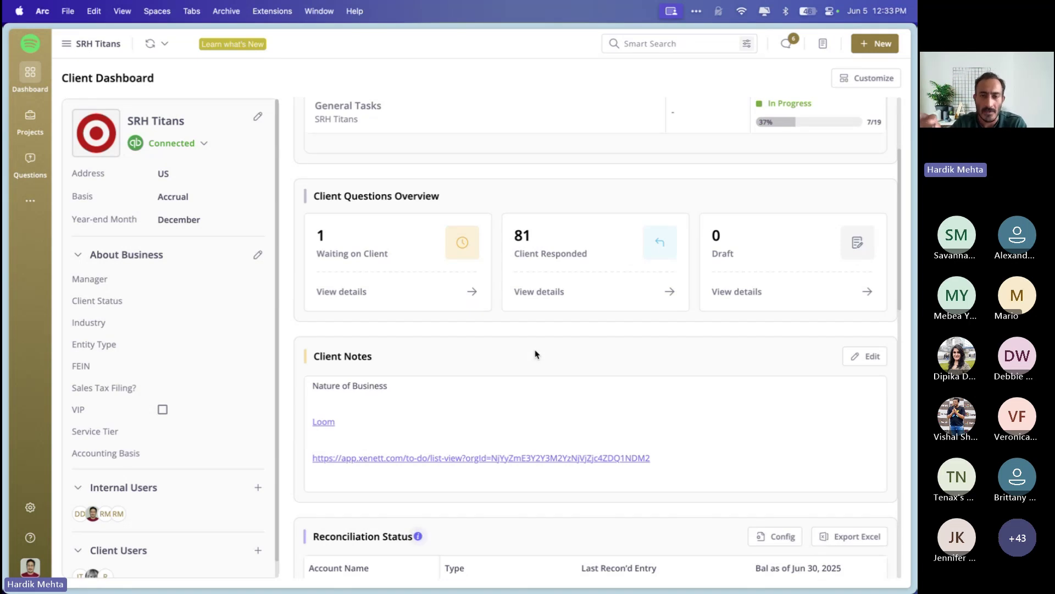
Customize the client dashboard to hide the Client Notes and Profit & Loss Snapshot sections.
scroll(536, 354, up, 3)
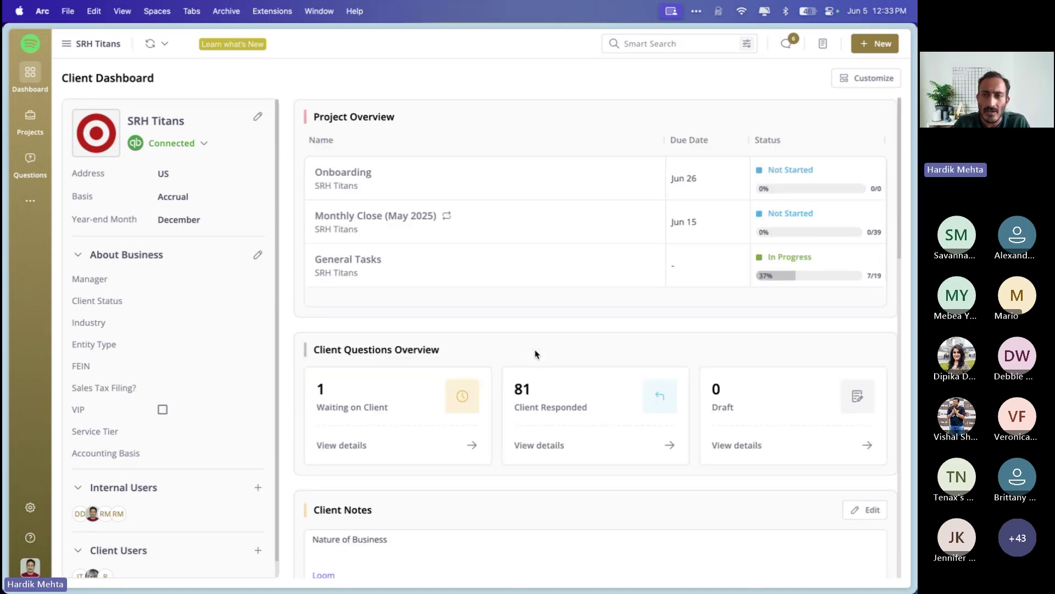
click(880, 81)
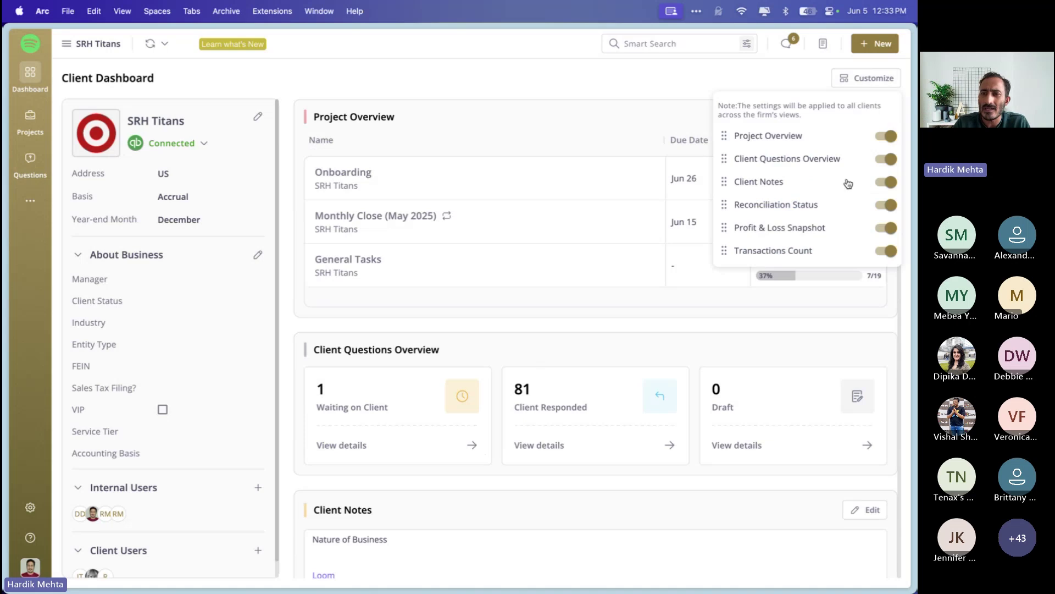
click(892, 182)
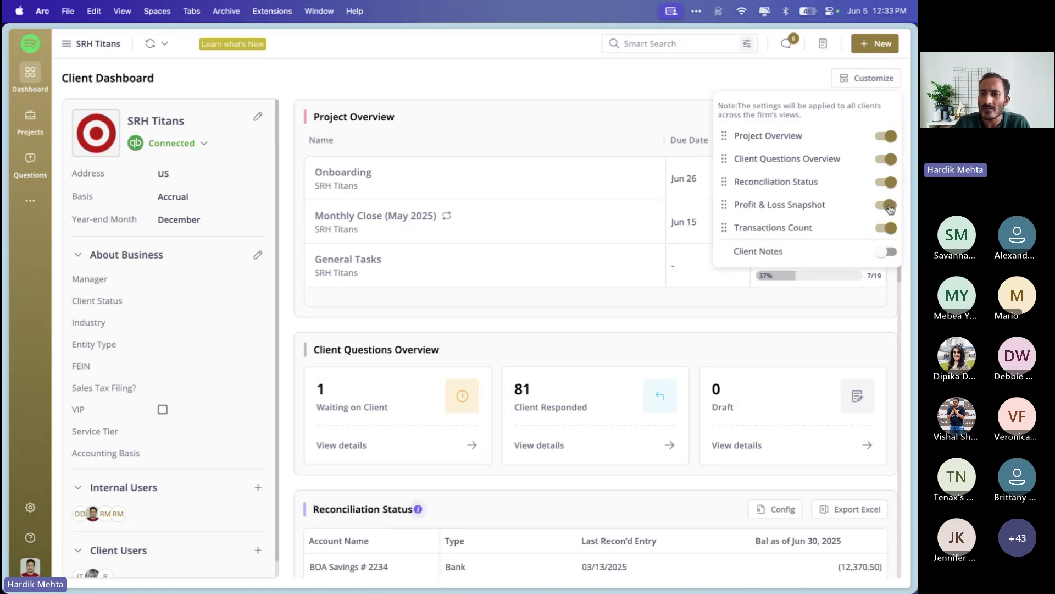
click(889, 205)
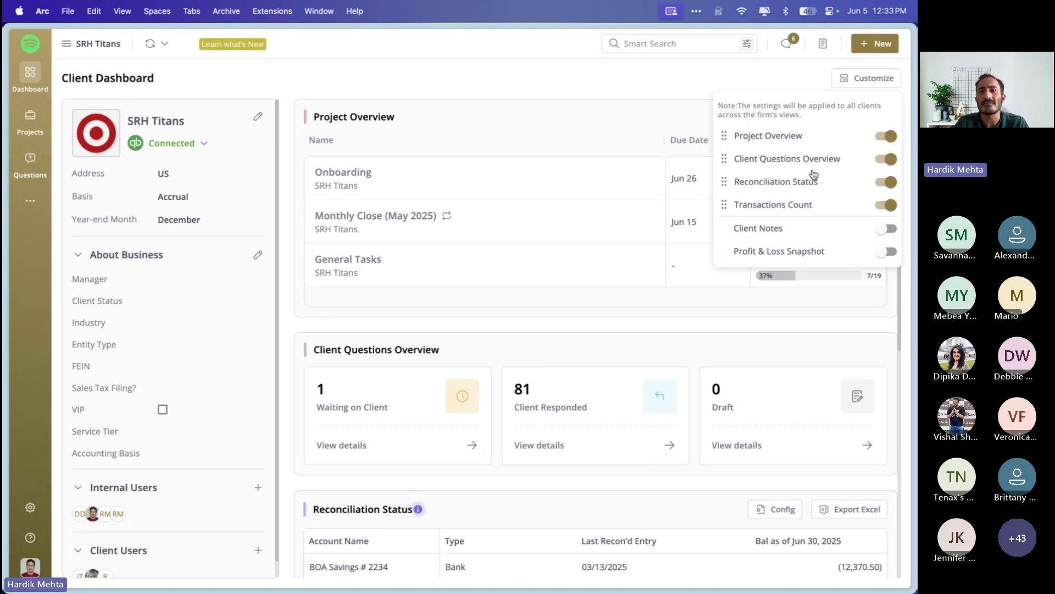
click(617, 90)
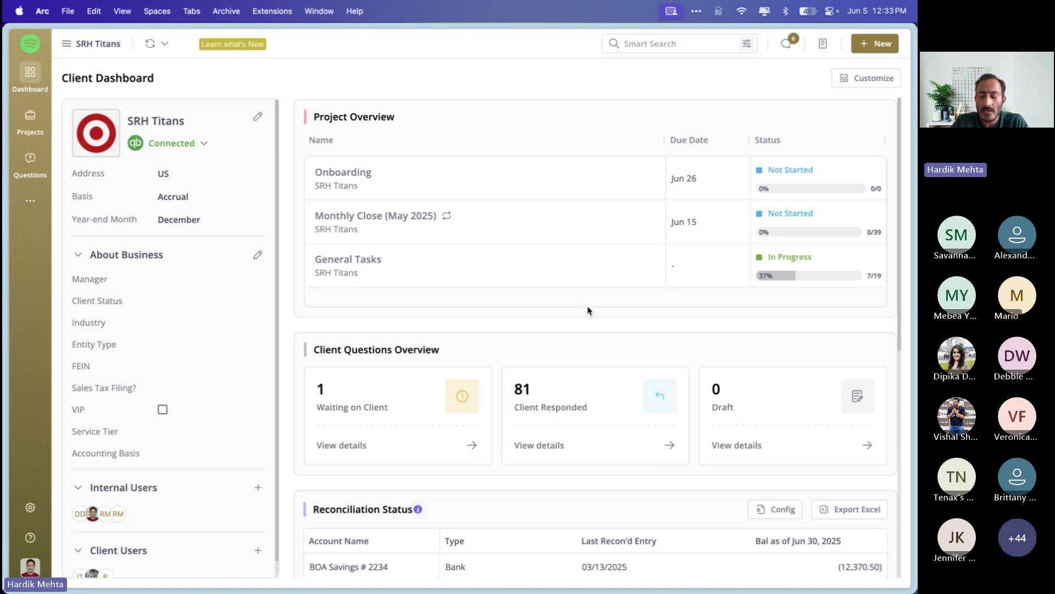
Start a new SRH Titans project titled "Feb 2025 Close" with project type Close and assign a manager.
click(35, 122)
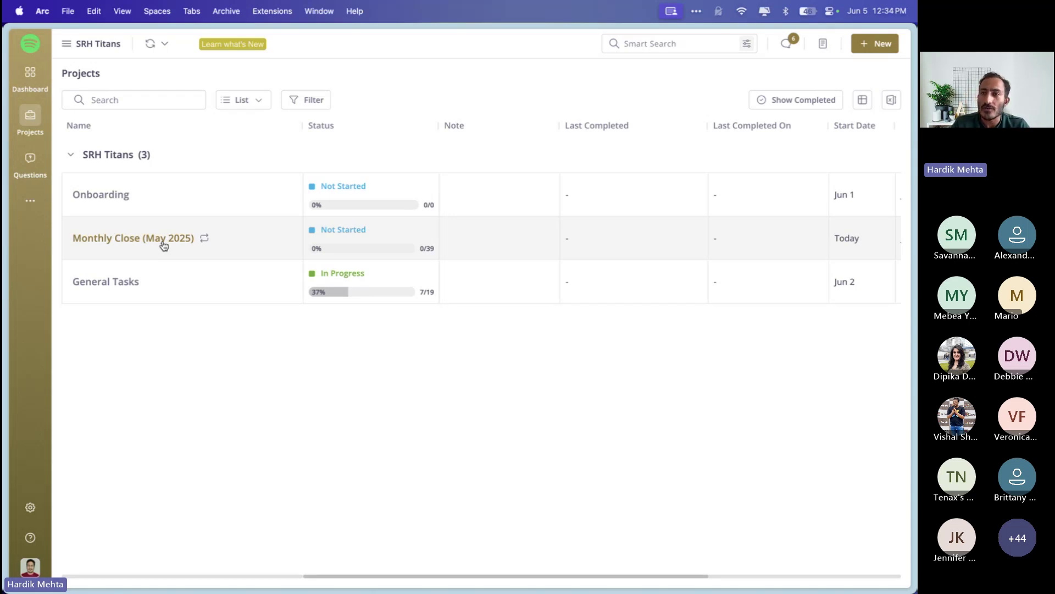
click(875, 44)
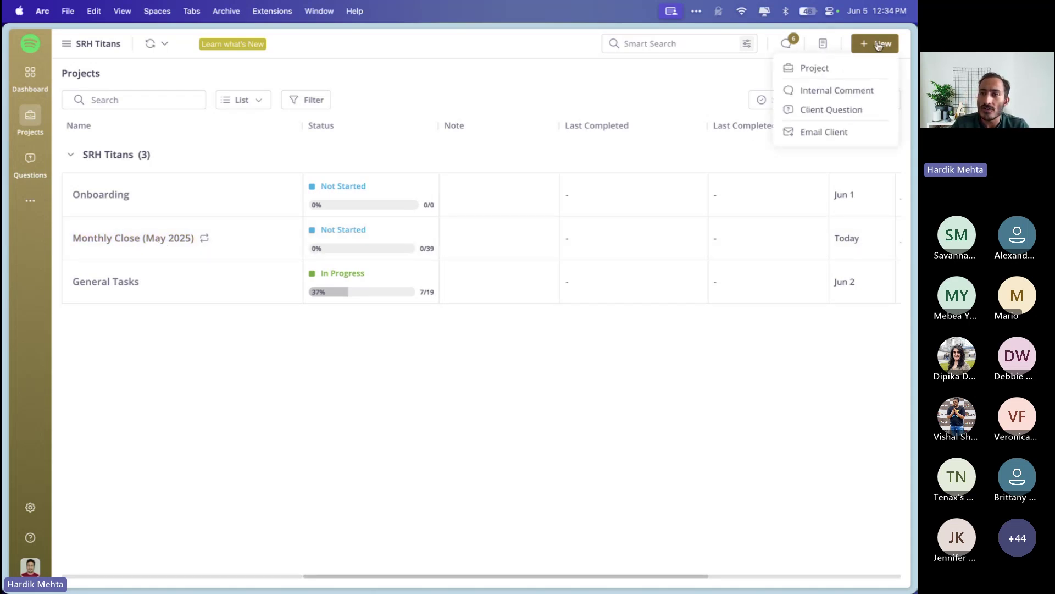
click(823, 70)
text(Feb 2025 Close)
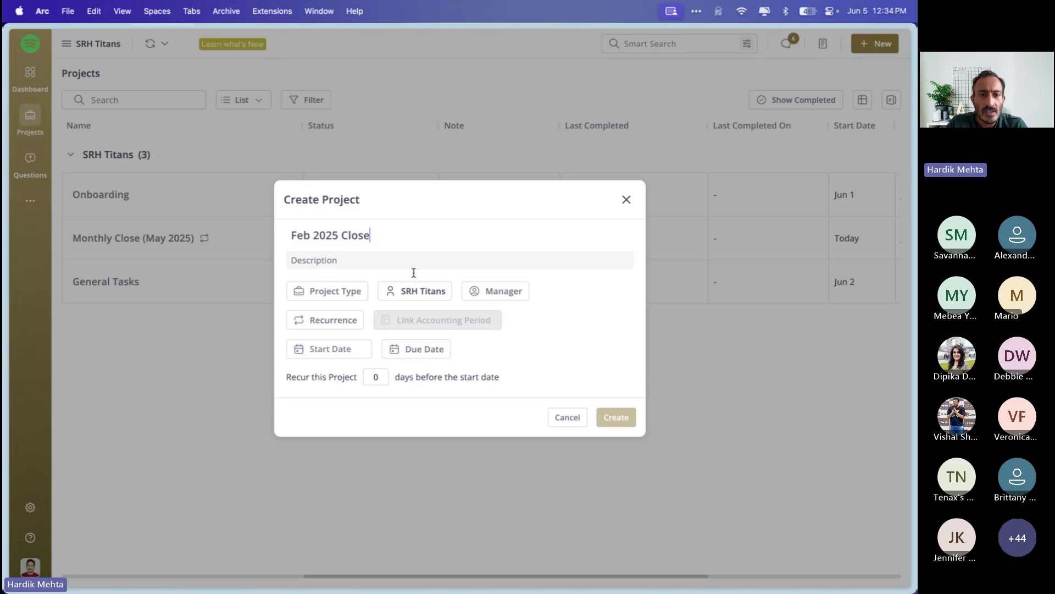
click(344, 293)
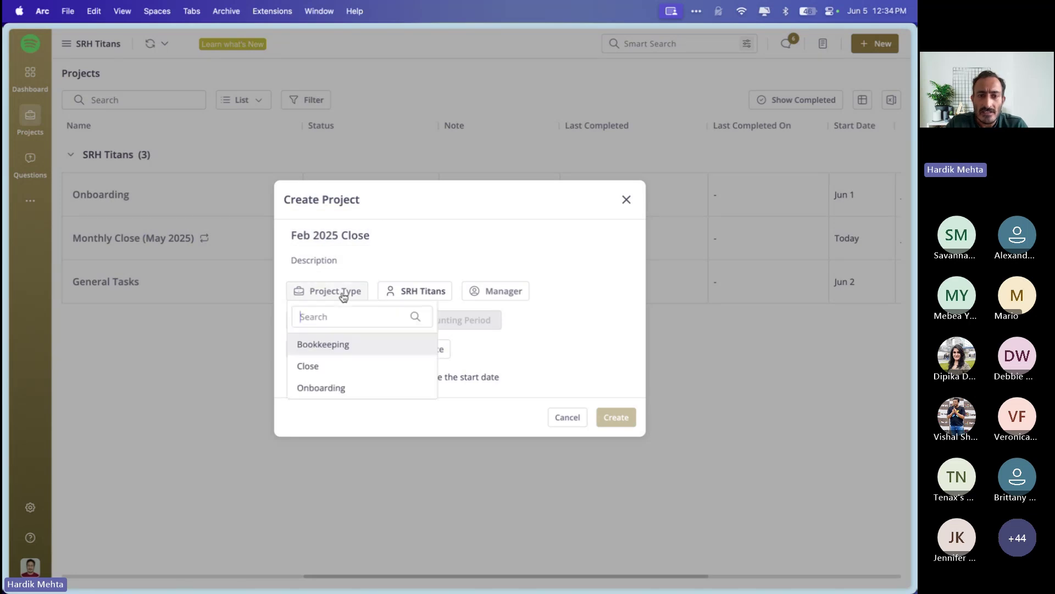
click(332, 371)
click(479, 294)
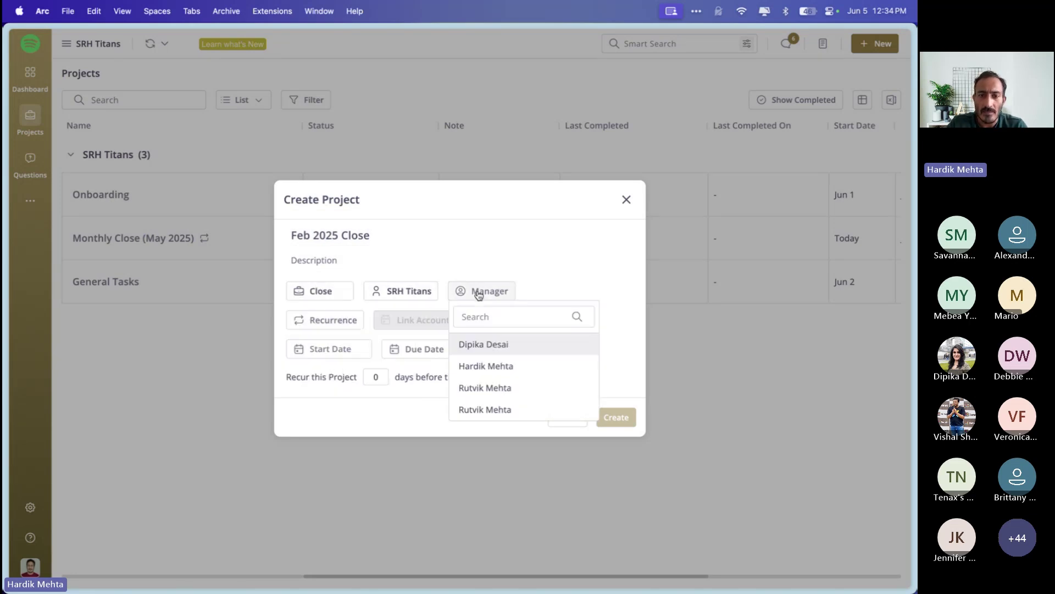
click(498, 362)
Set the Feb 2025 Close project's recurrence to One Time and try to link it to the Feb 2025 accounting period.
click(355, 321)
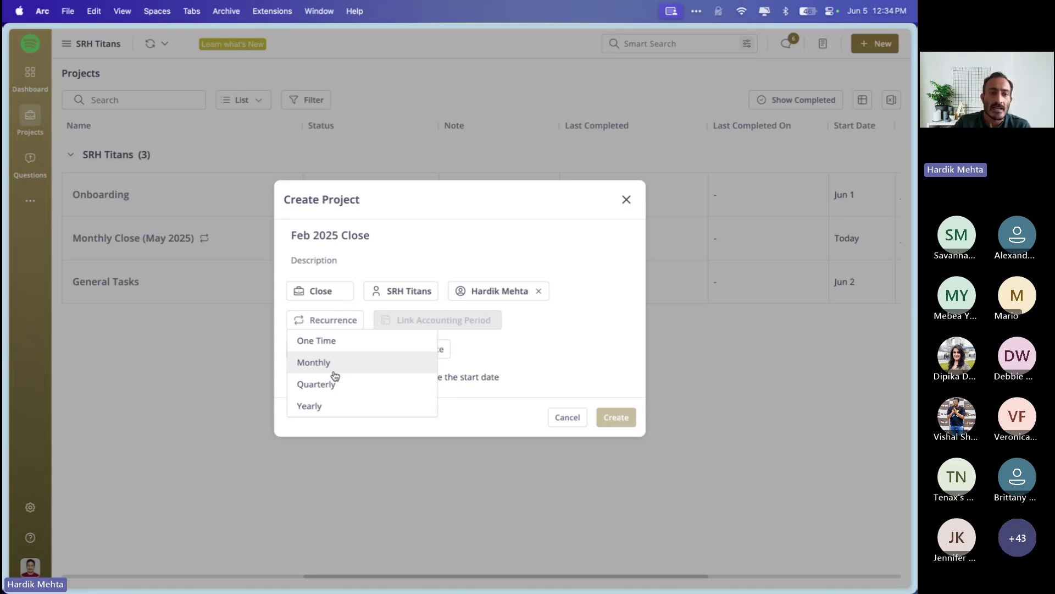
click(394, 218)
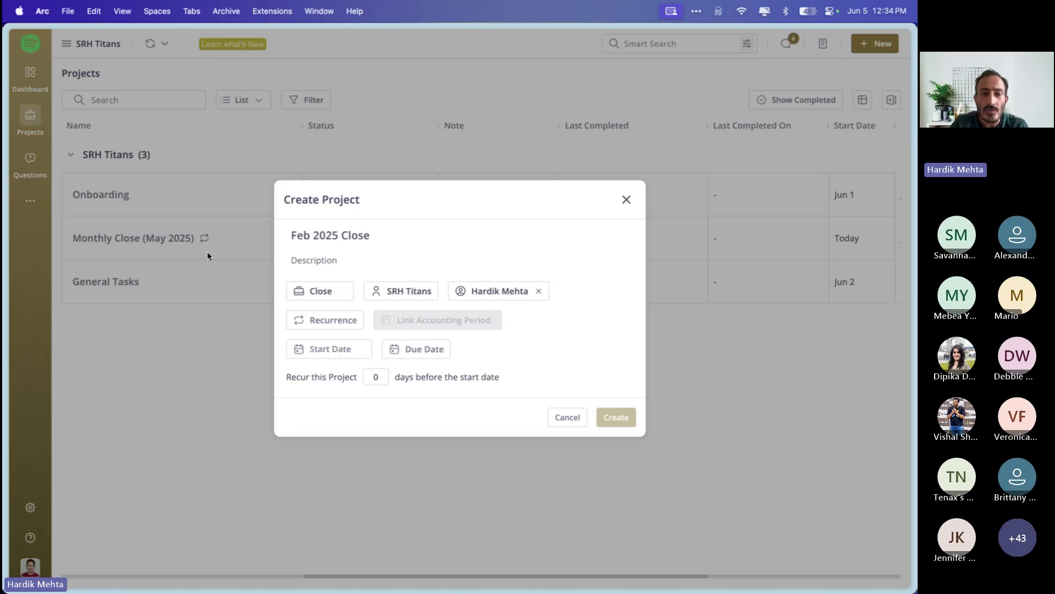
click(327, 322)
click(329, 338)
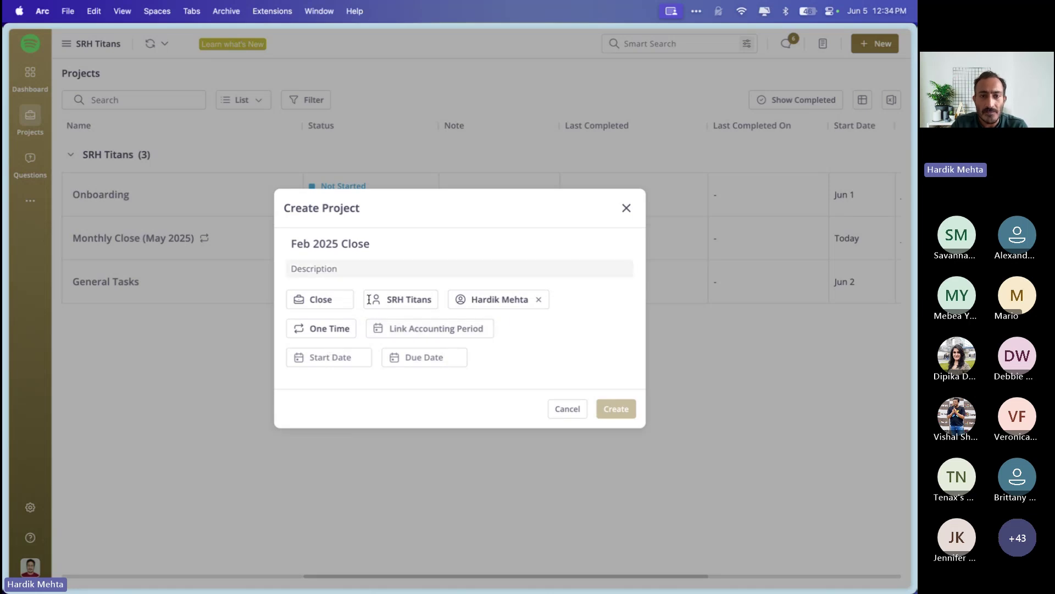
click(445, 330)
click(422, 394)
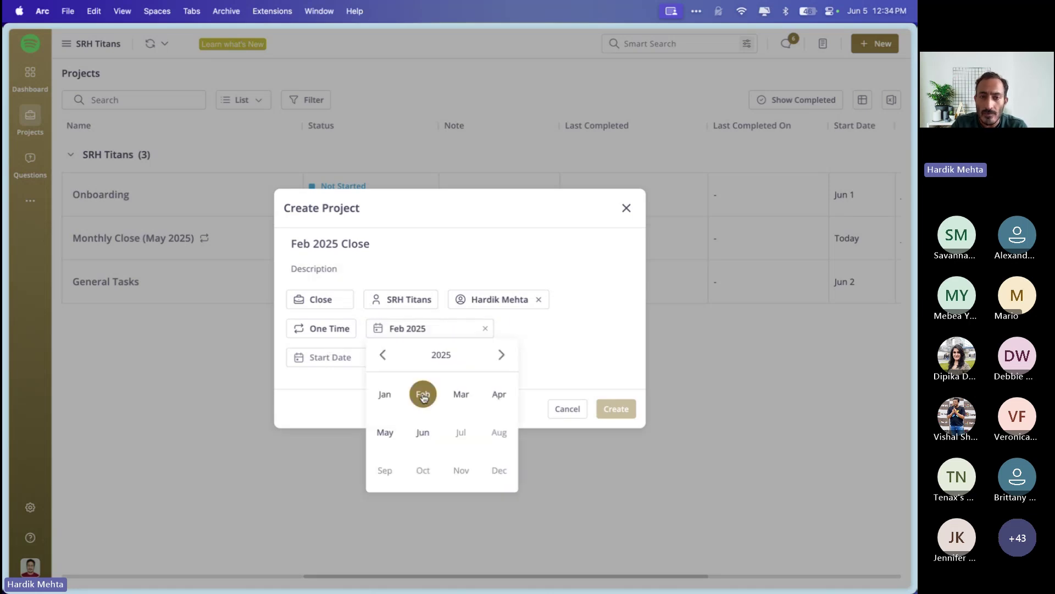
click(561, 346)
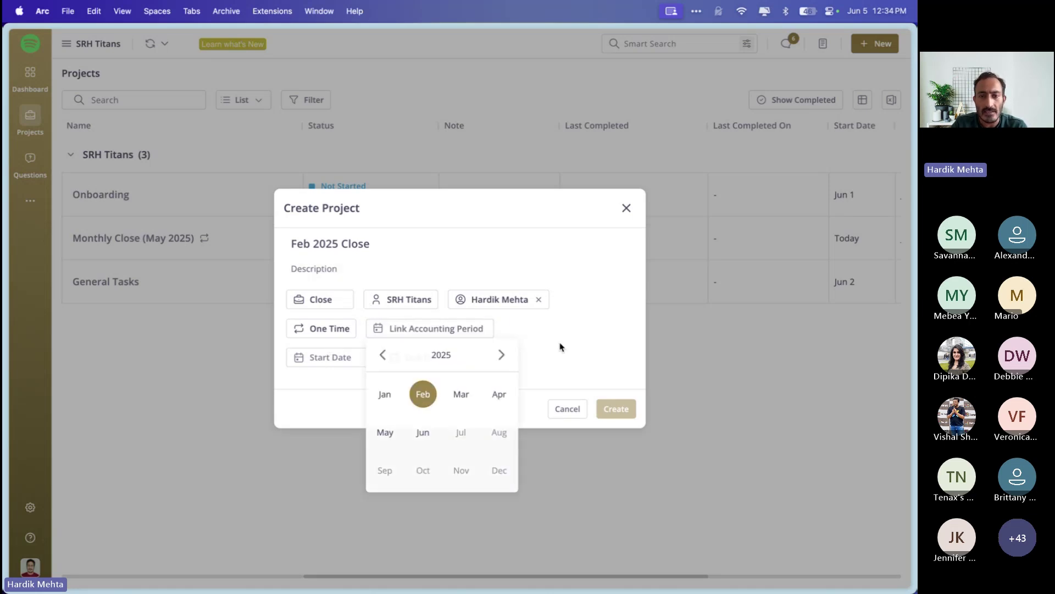
Set the project's start date to 06/05/2025 and create it.
click(338, 365)
click(400, 230)
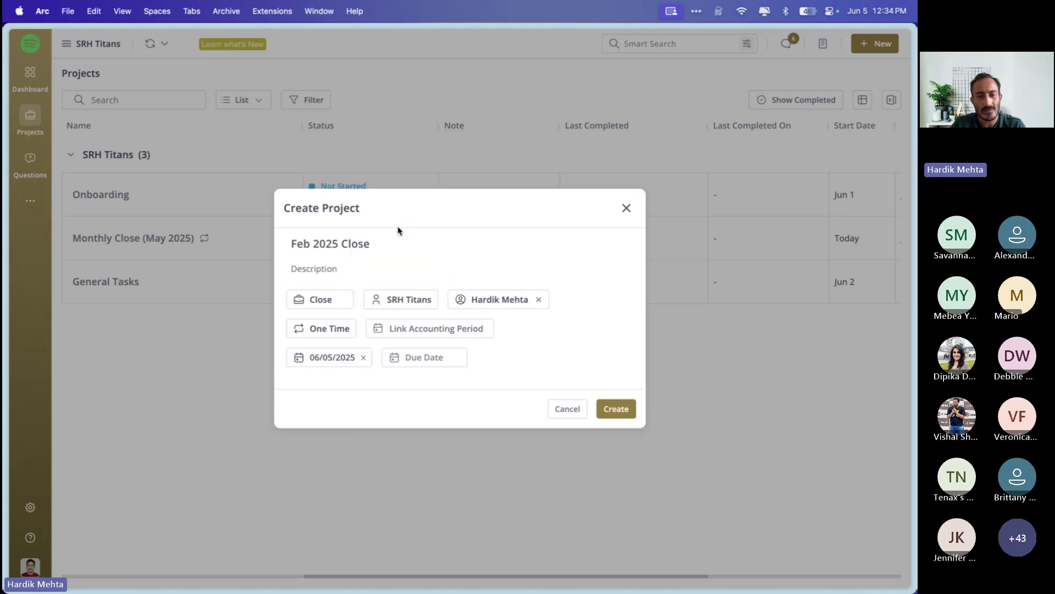
click(613, 412)
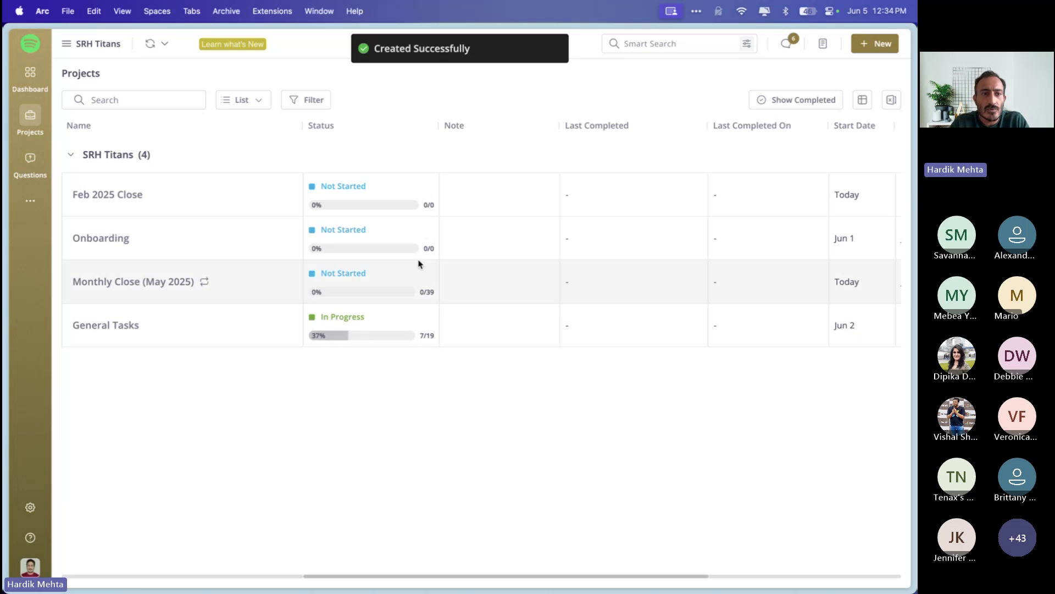
Look at the new Feb 2025 Close project's task page and return to the Projects list.
click(121, 199)
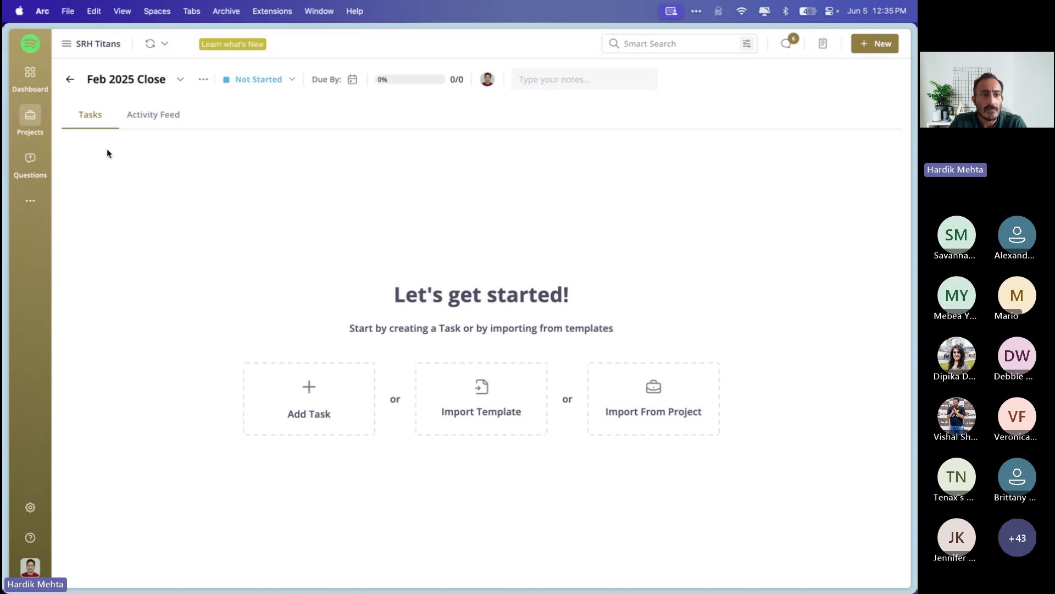
click(69, 81)
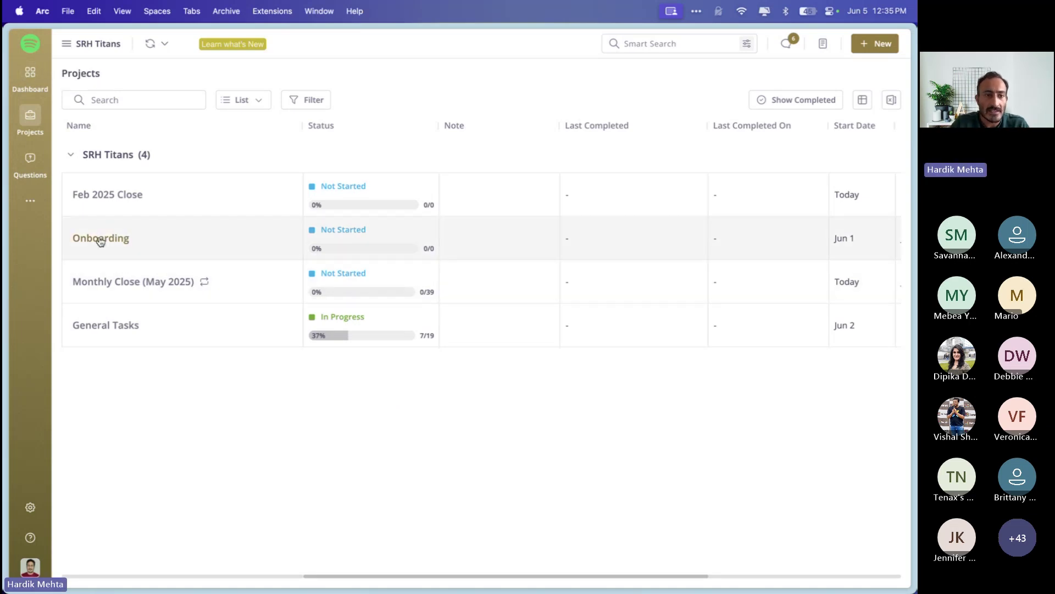
In the Monthly Close (May 2025) project, collapse all sections and move Deposits Clearing Accounts above Bank/CC Accounts.
click(137, 283)
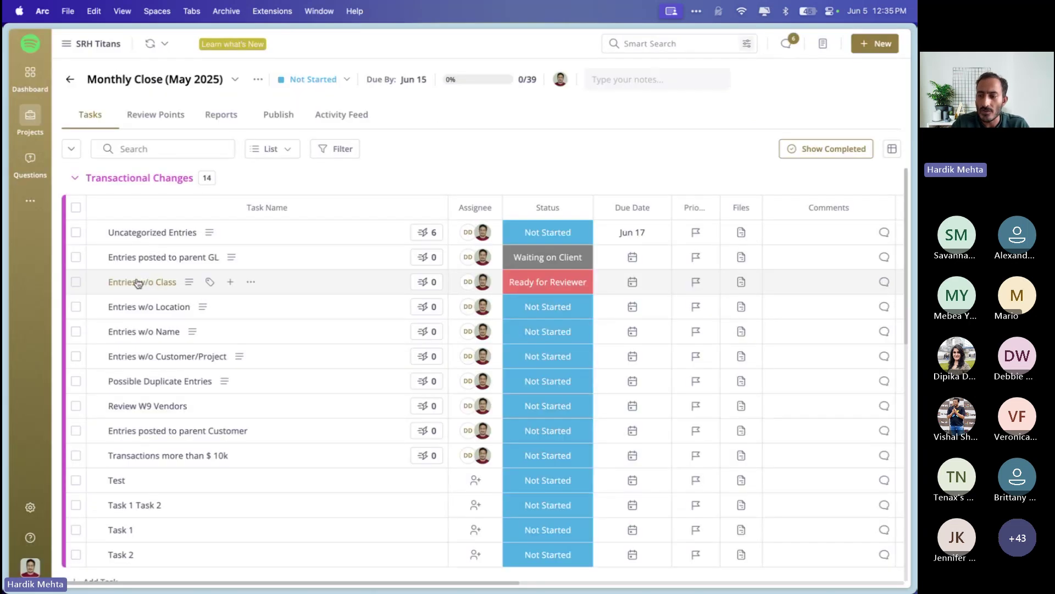
click(75, 151)
click(112, 172)
scroll(199, 398, up, 5)
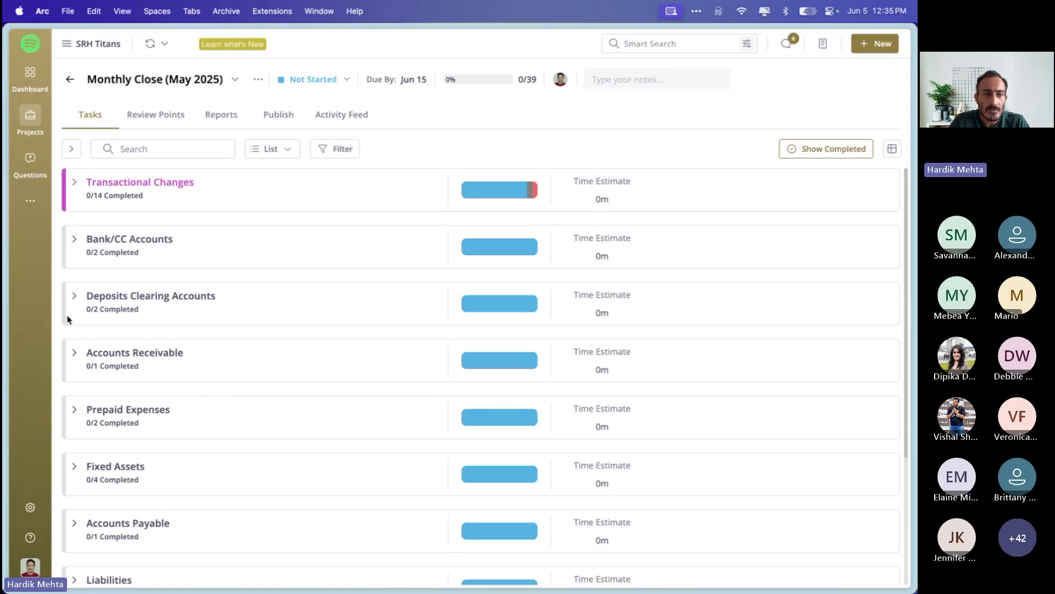
drag(67, 316, 60, 237)
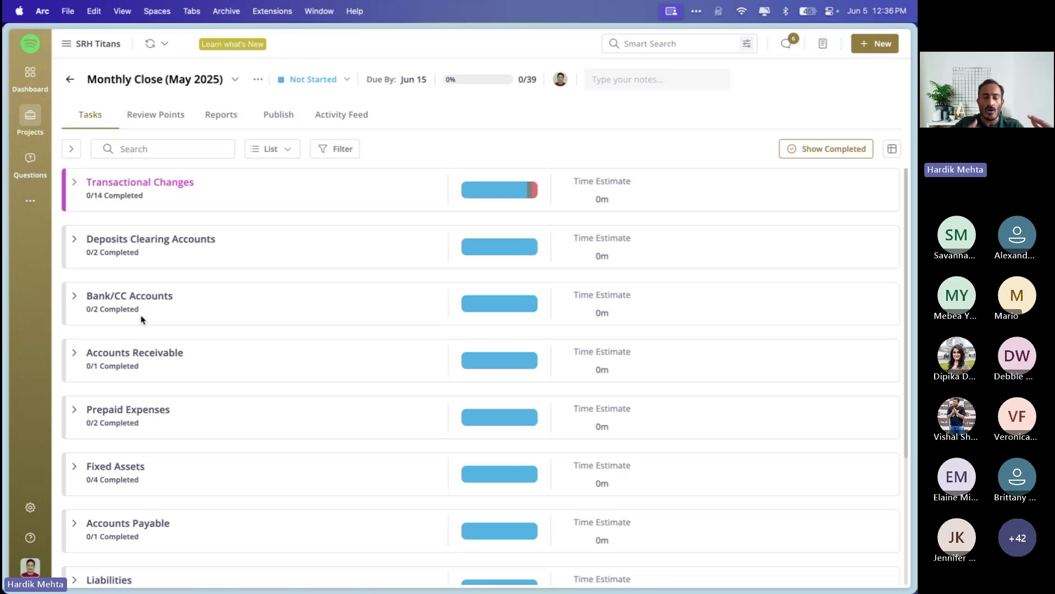
Expand all sections and move the Entries w/o Customer/Project task directly below Entries w/o Class.
click(73, 148)
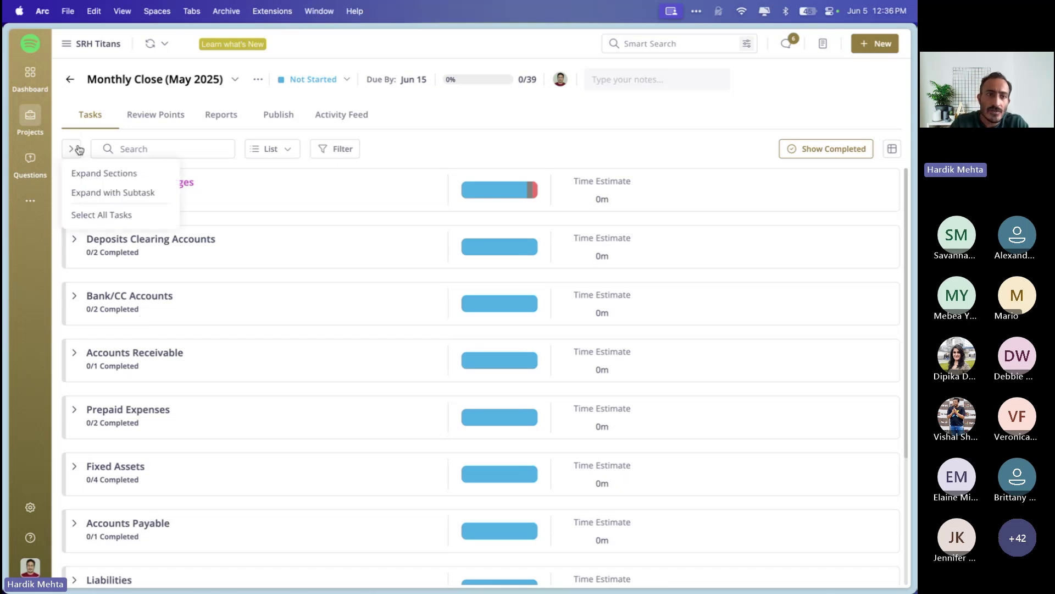
click(136, 175)
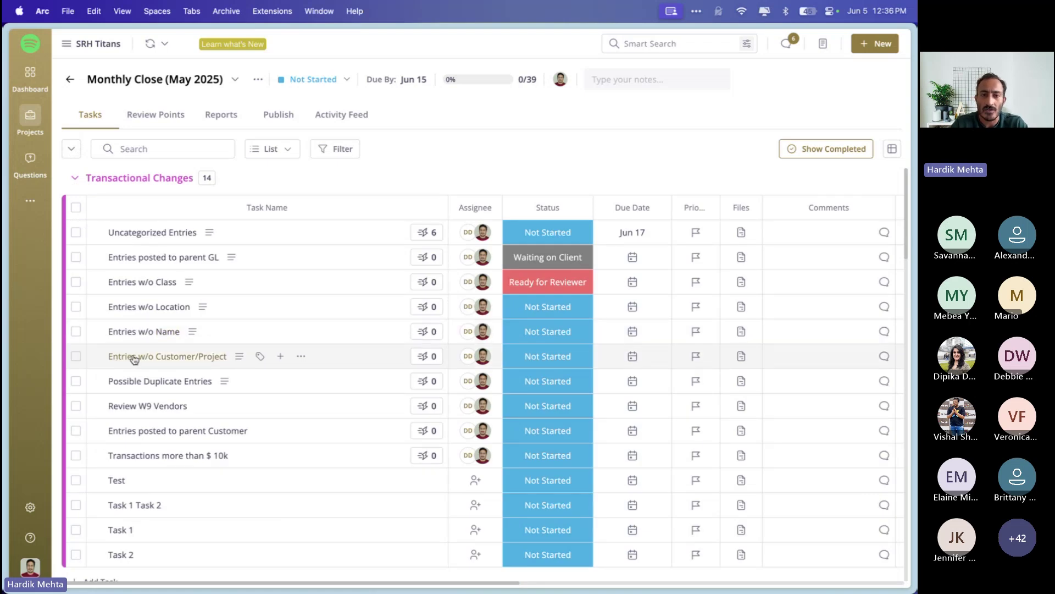
drag(134, 359, 147, 299)
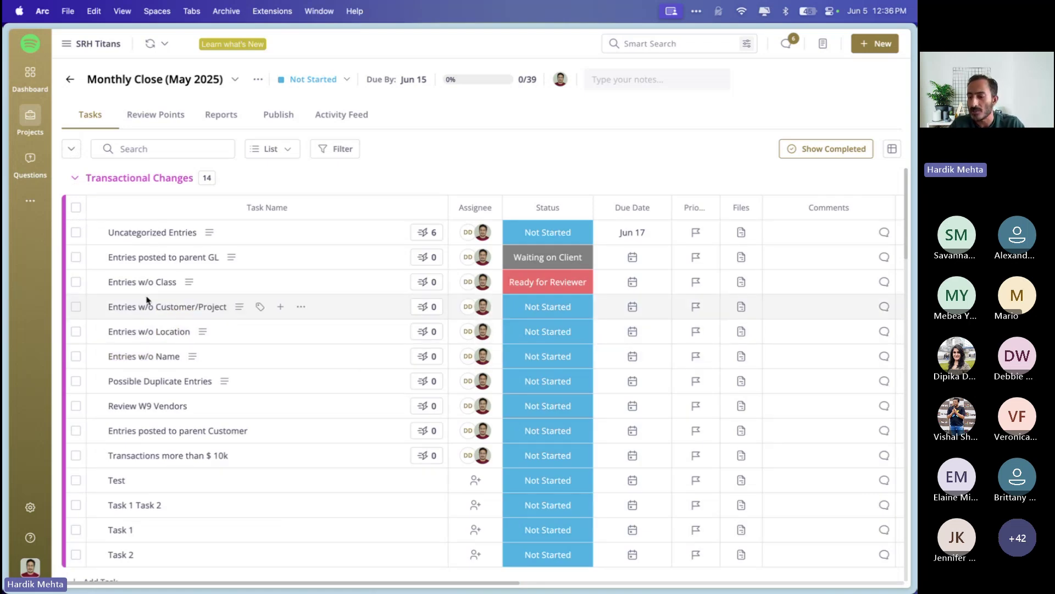
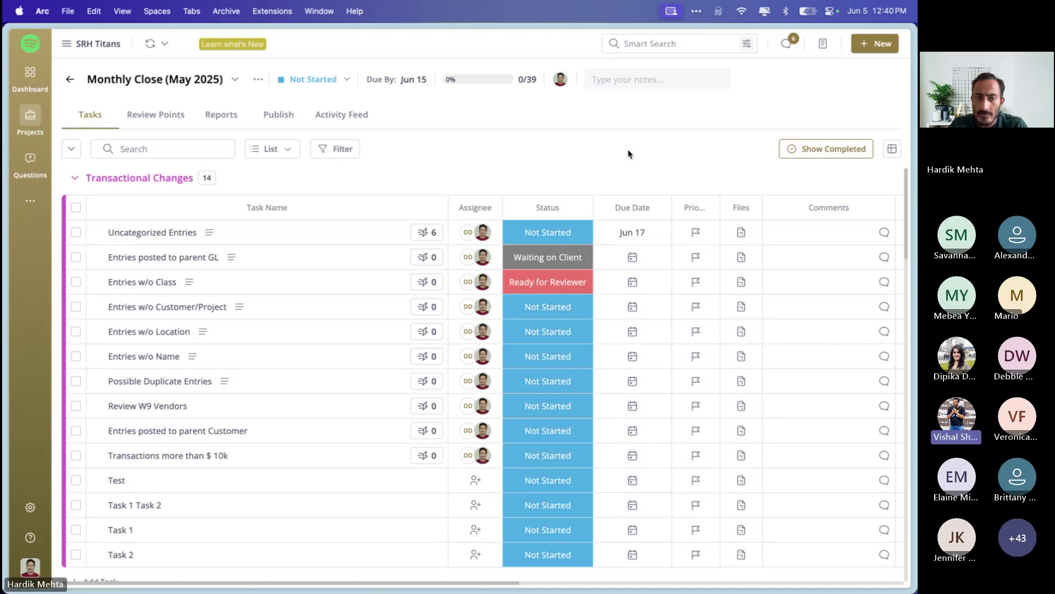
In the General Tasks project, set the Record Transactions from bank feed task to recur weekly on Tuesday.
click(68, 80)
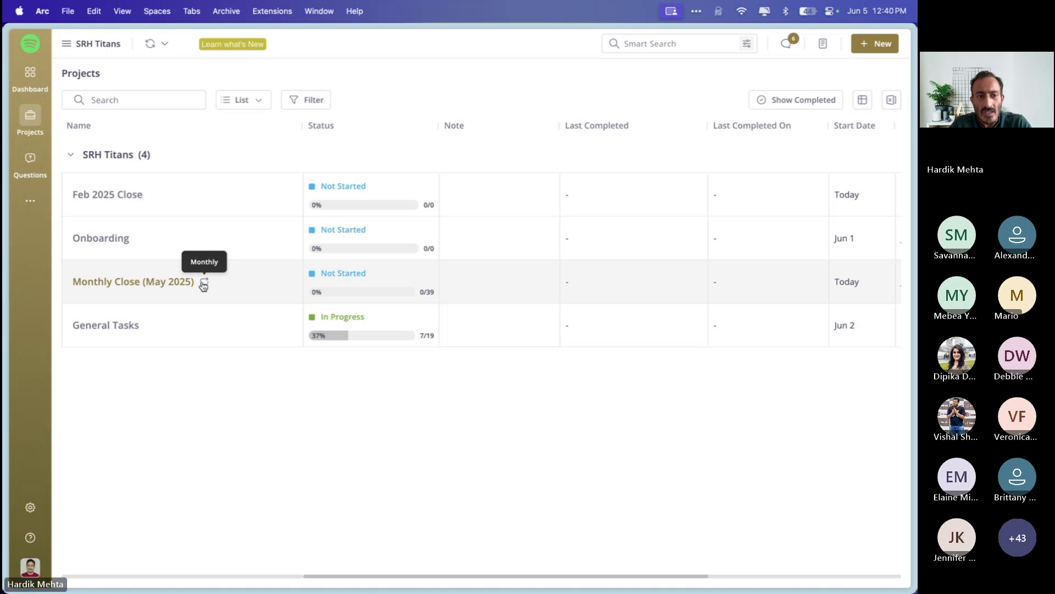
click(122, 329)
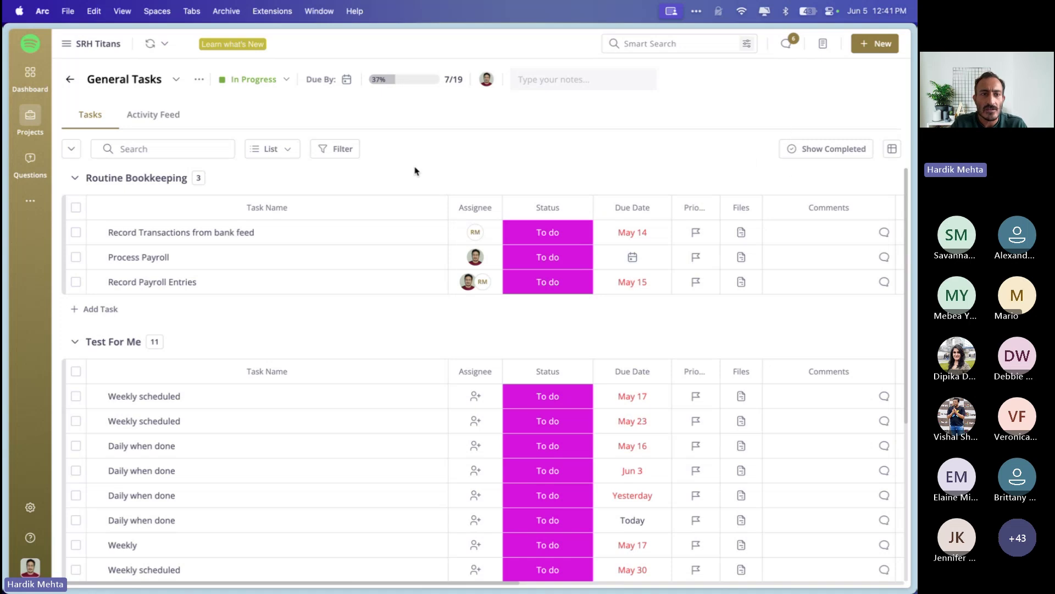
click(205, 232)
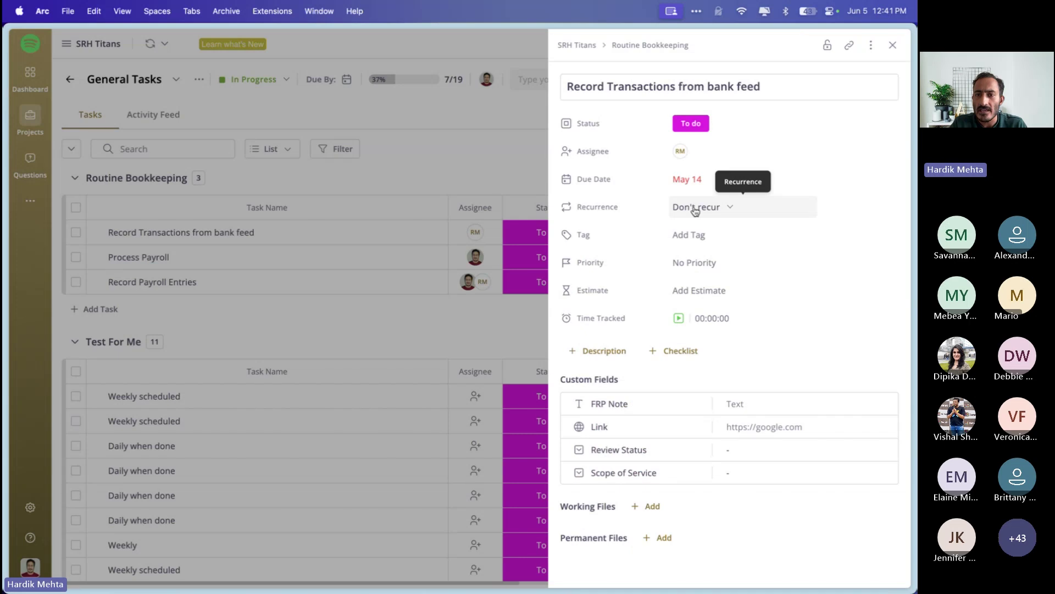
click(695, 209)
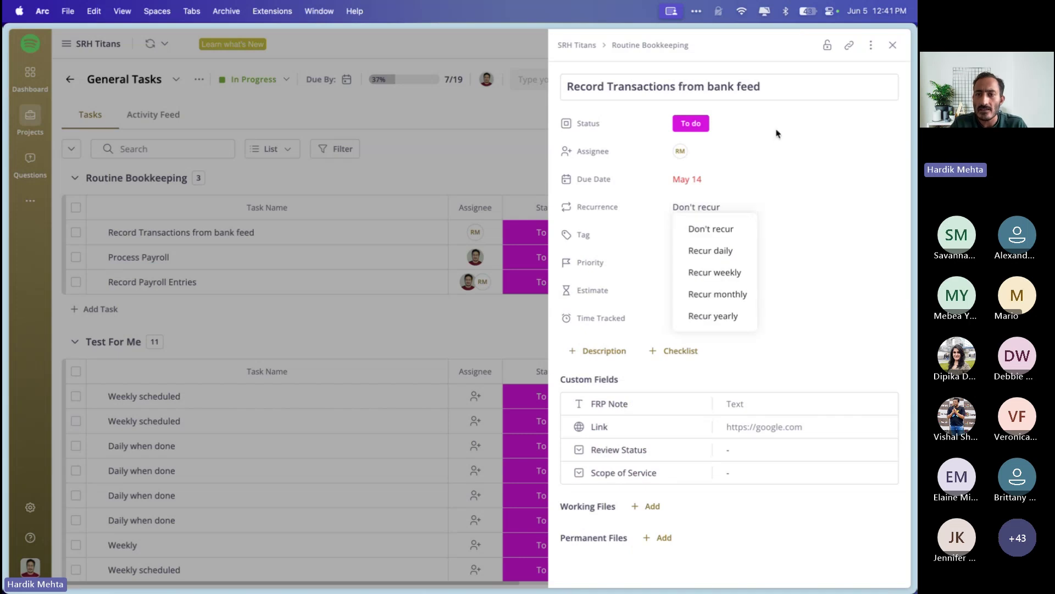
click(724, 275)
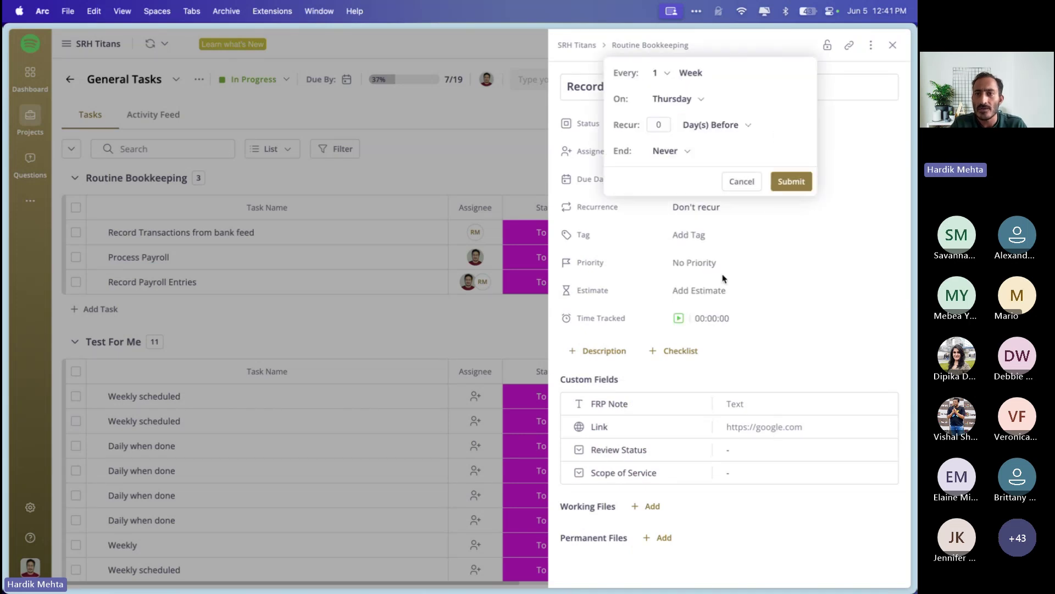
click(695, 99)
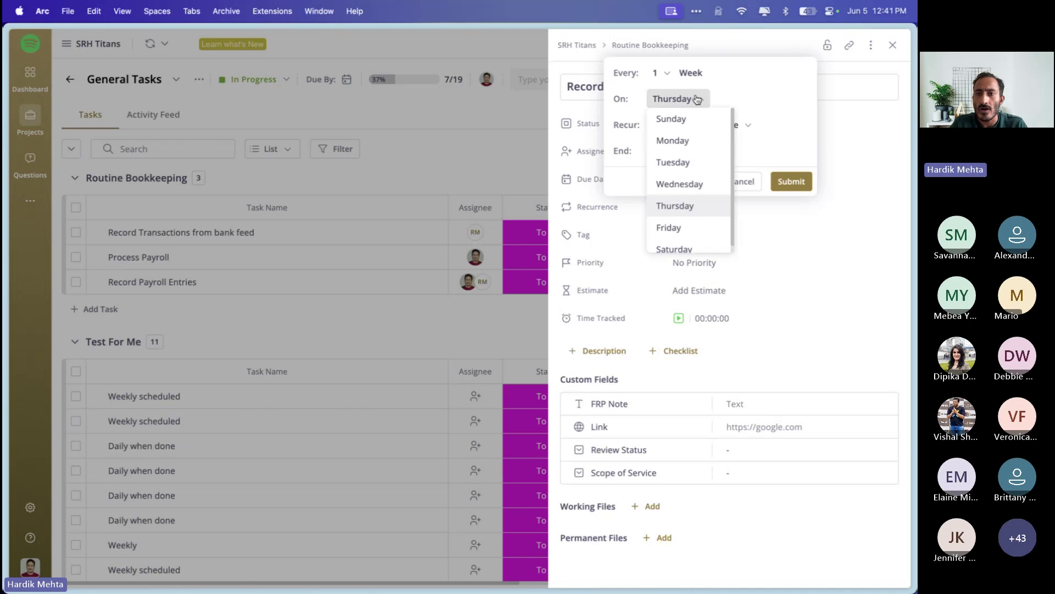
click(687, 160)
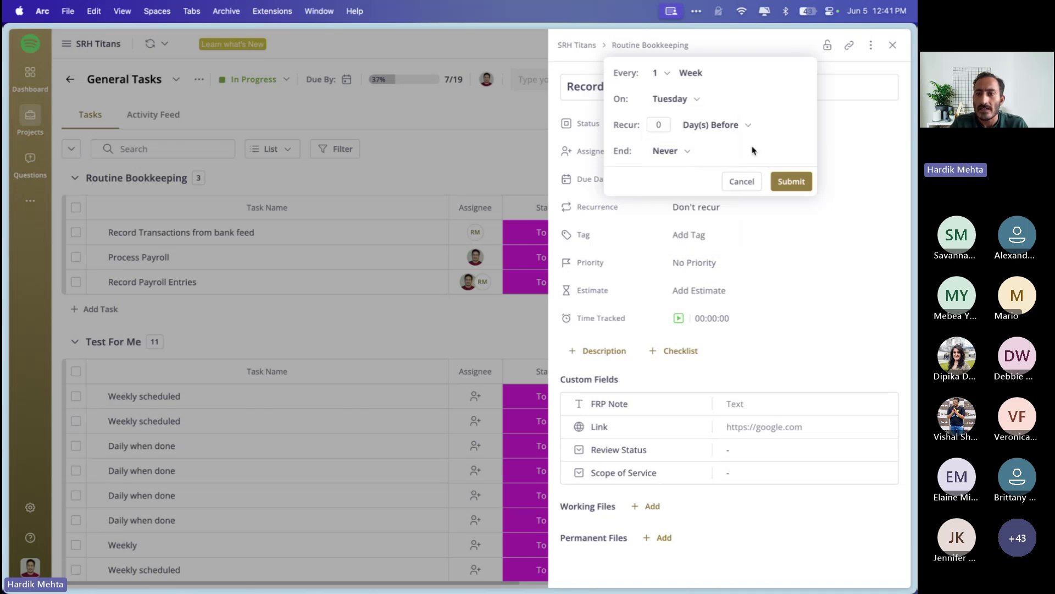
click(791, 181)
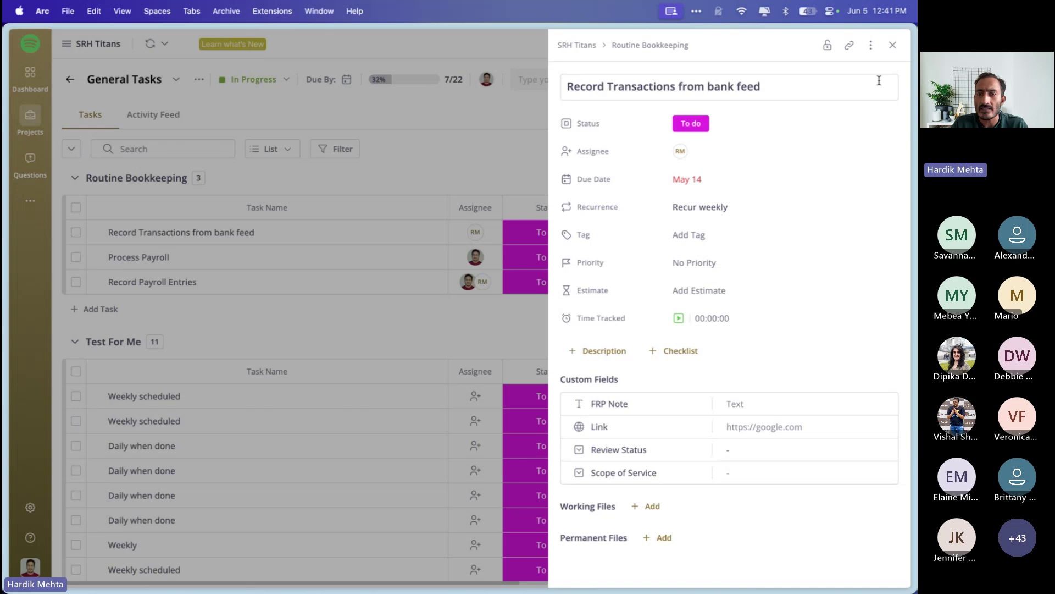
click(892, 45)
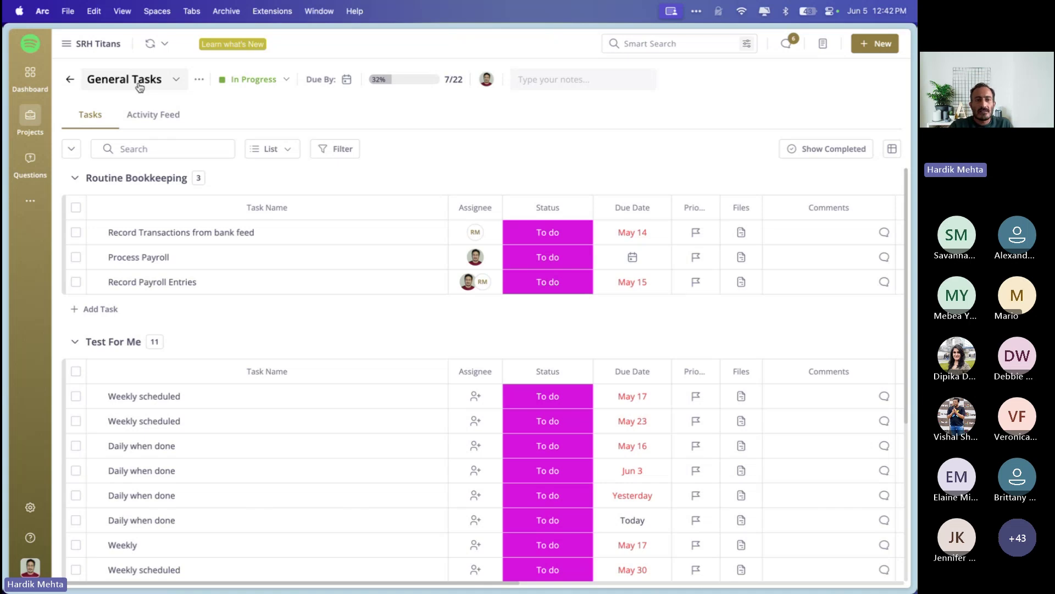
Leave the General Tasks project, return to the firm's client list and open the SRH Titans dashboard.
click(70, 81)
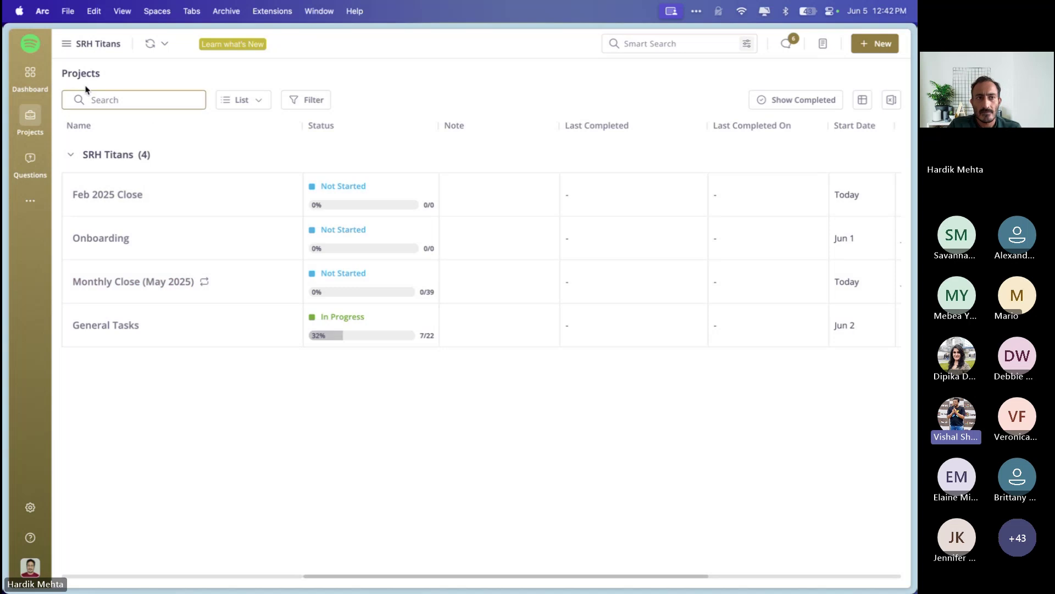
click(30, 46)
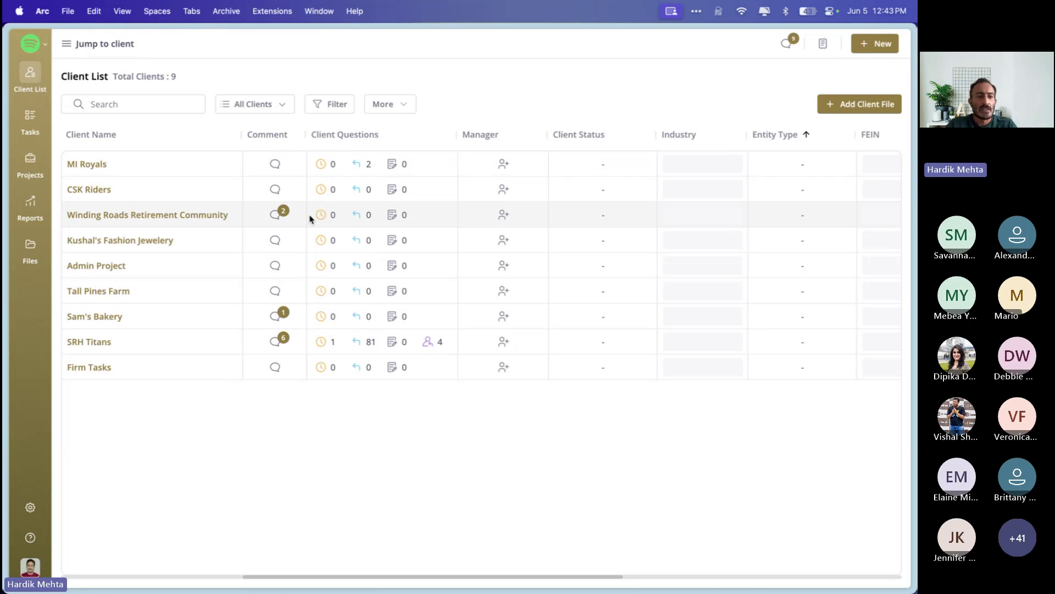
click(98, 346)
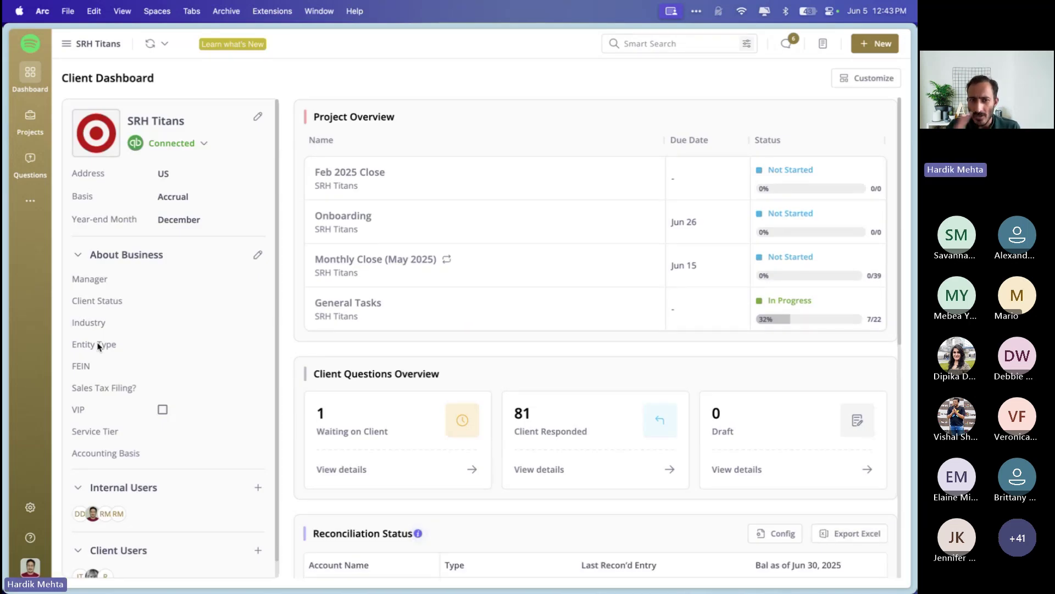
Examine the dropdown options of the Review Status custom field in the firm's project settings, then close the settings.
click(30, 508)
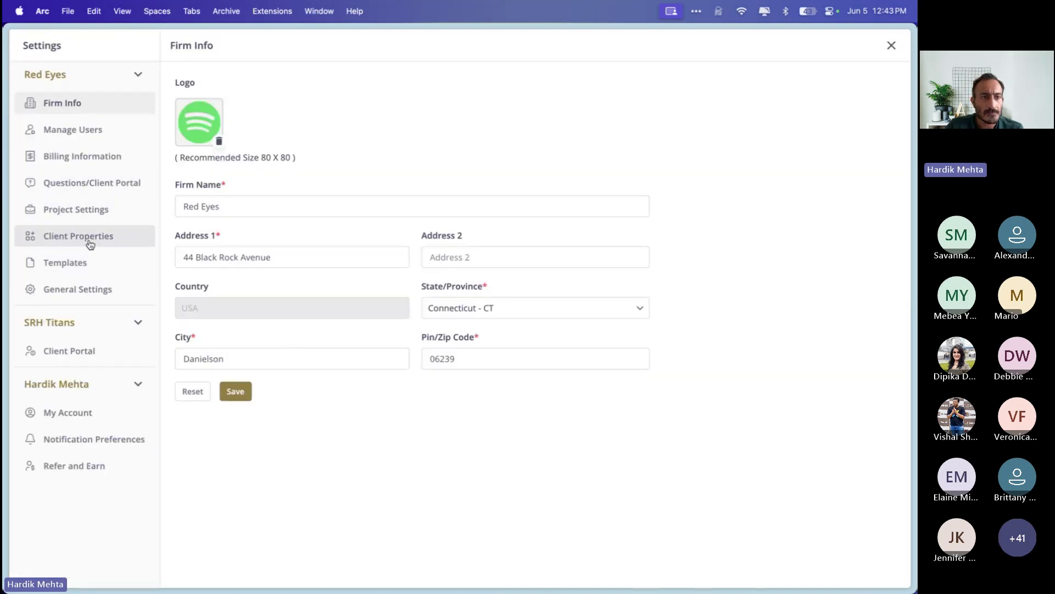
click(90, 215)
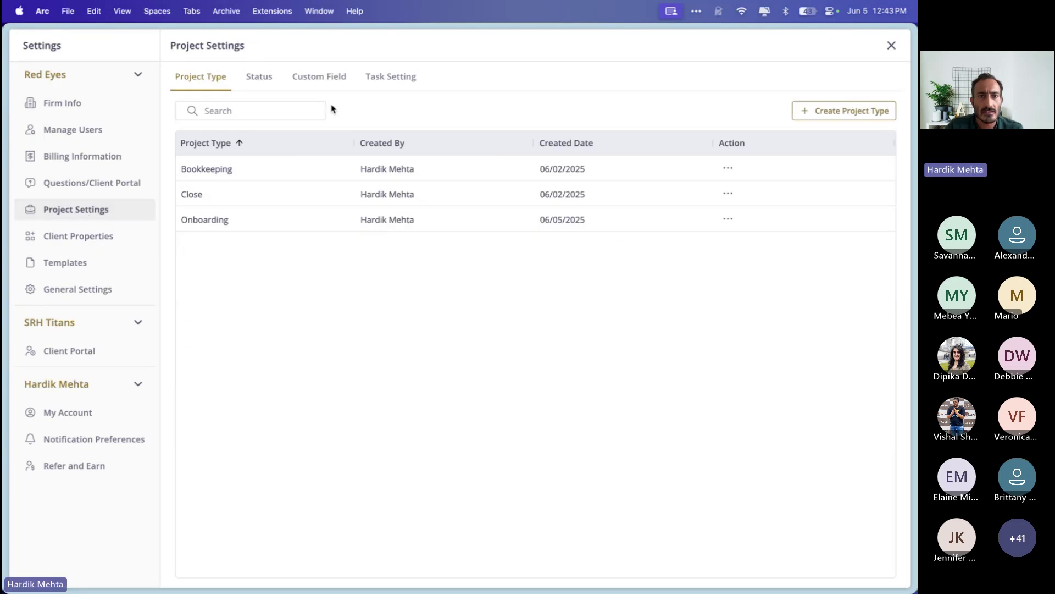
click(324, 86)
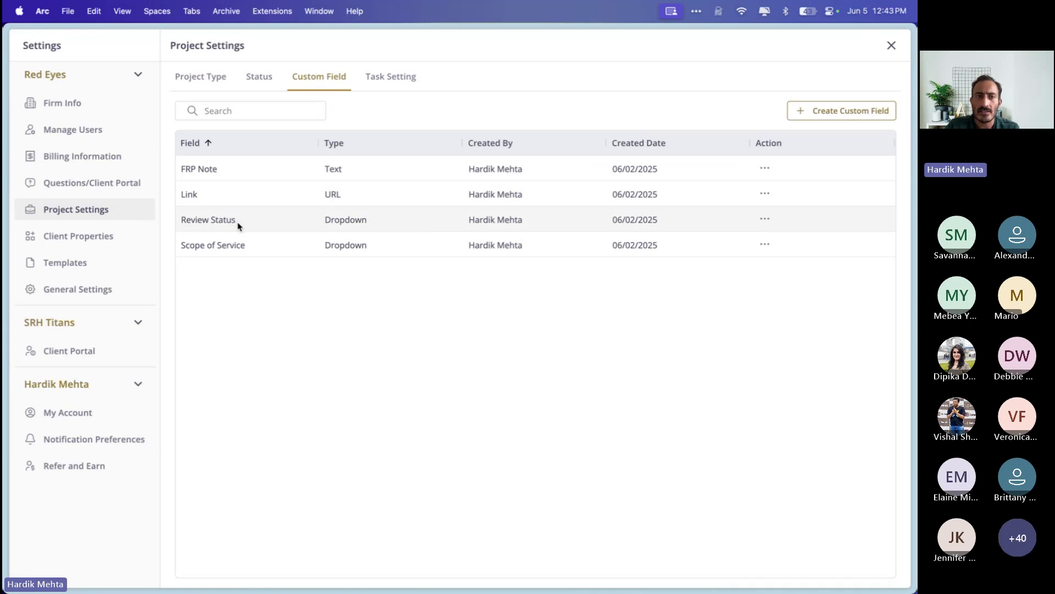
click(761, 221)
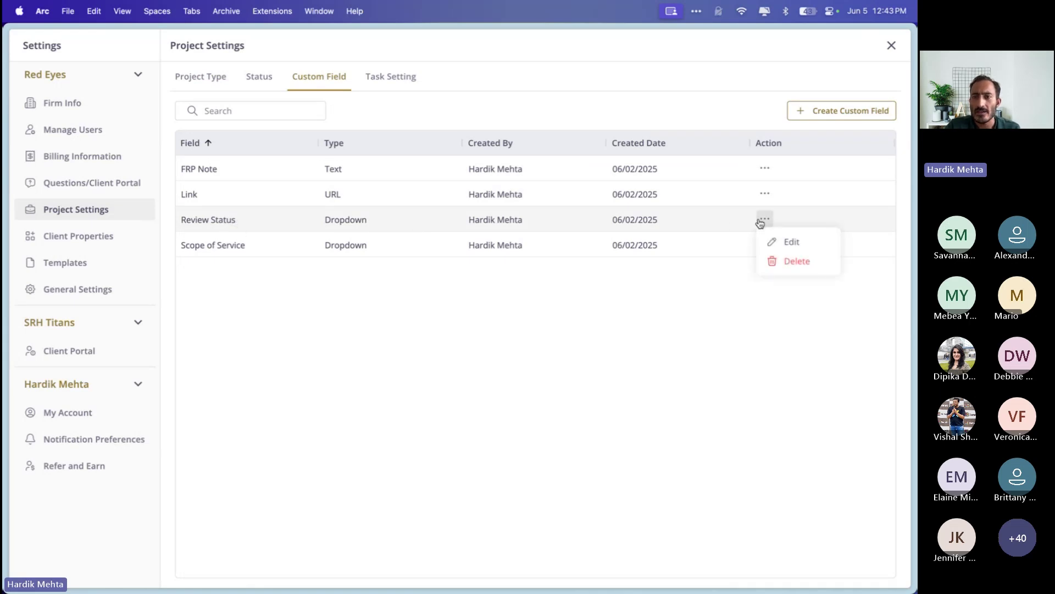
click(801, 243)
click(367, 310)
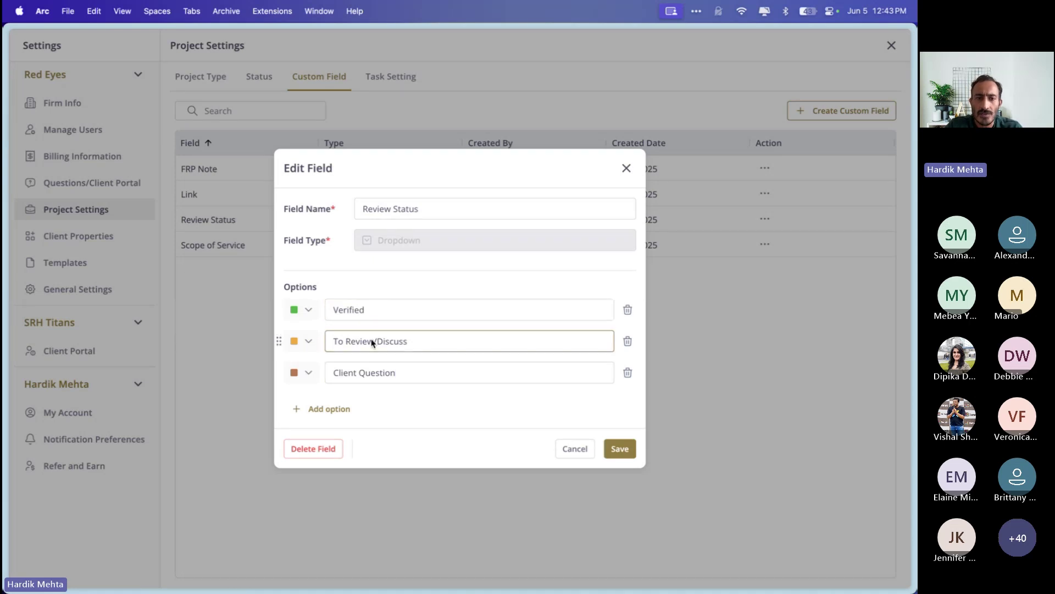
click(404, 376)
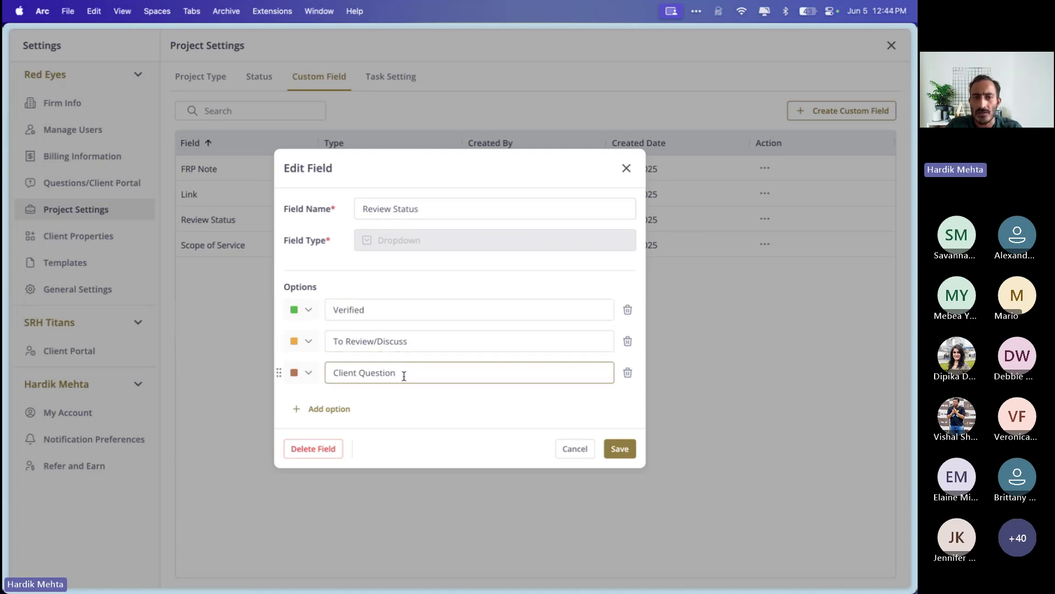
click(627, 169)
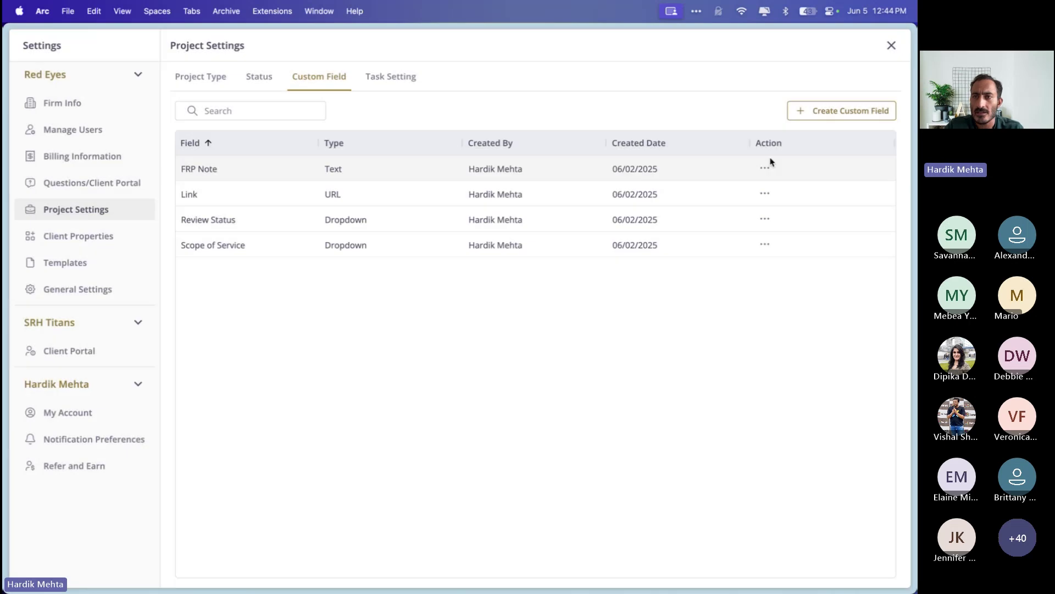
click(891, 46)
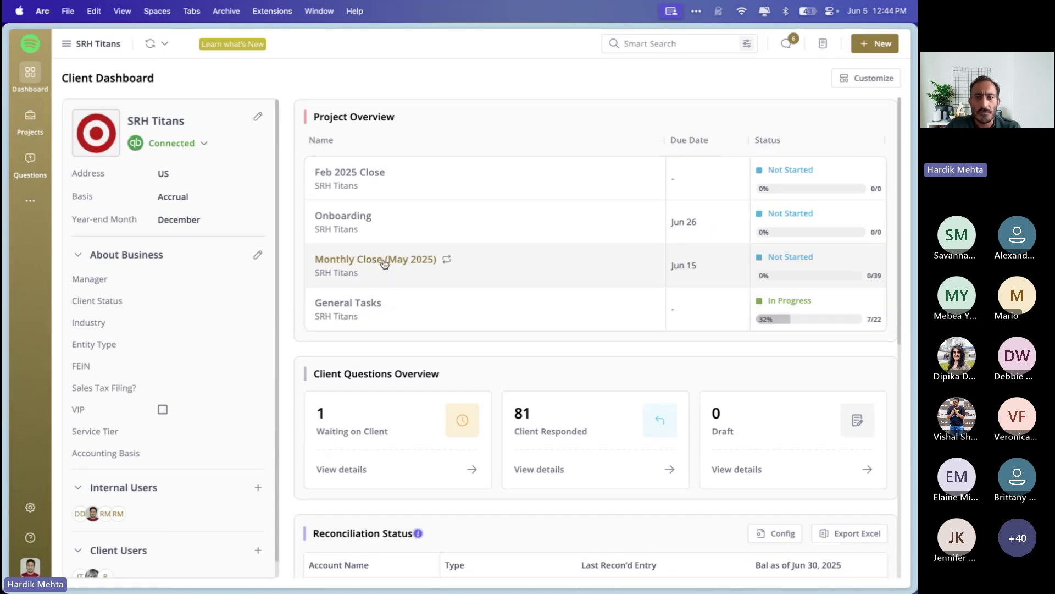
In the Monthly Close (May 2025) project's Profit and Loss - Current Period report, add the Review Status column ahead of Periods and save.
click(384, 262)
click(233, 114)
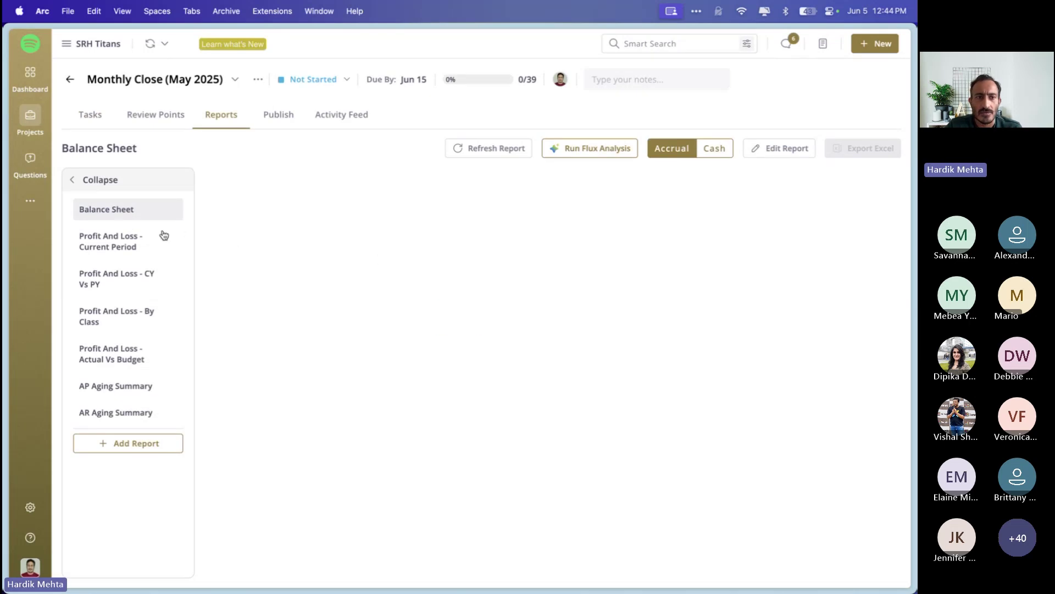
click(129, 238)
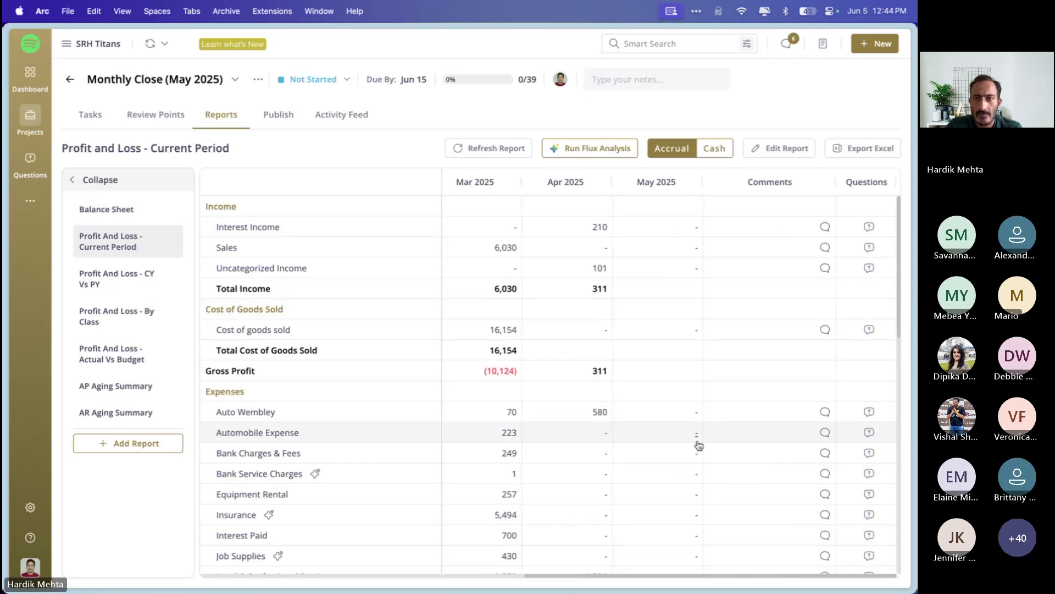
click(788, 147)
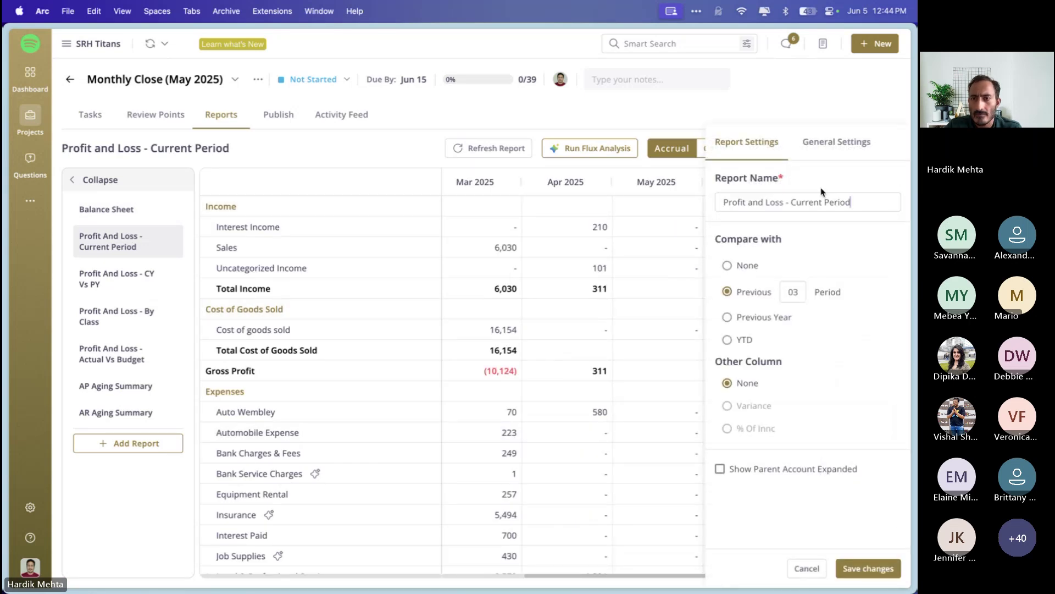
click(845, 144)
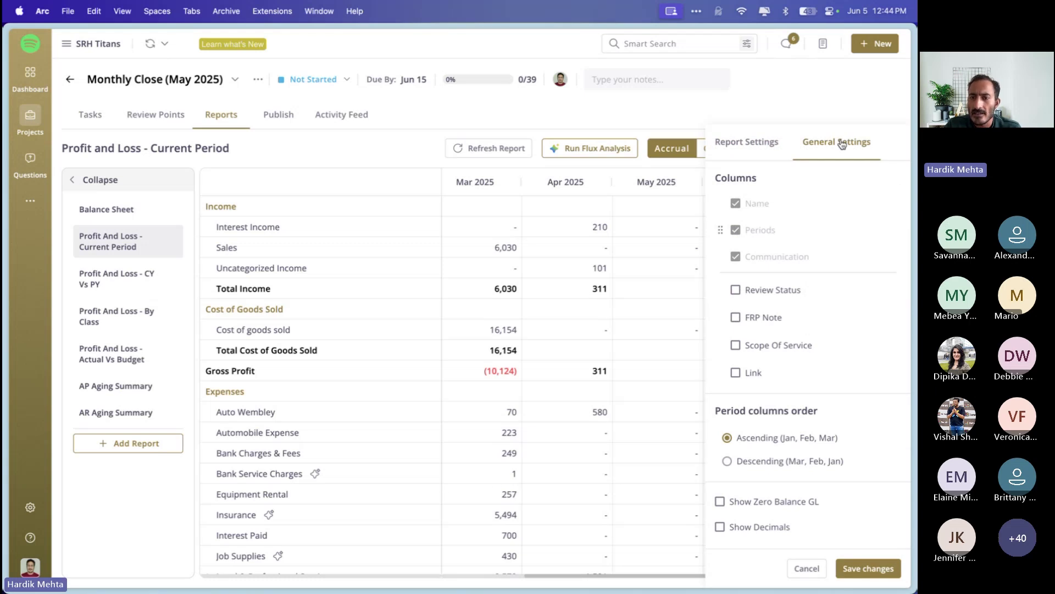
click(740, 290)
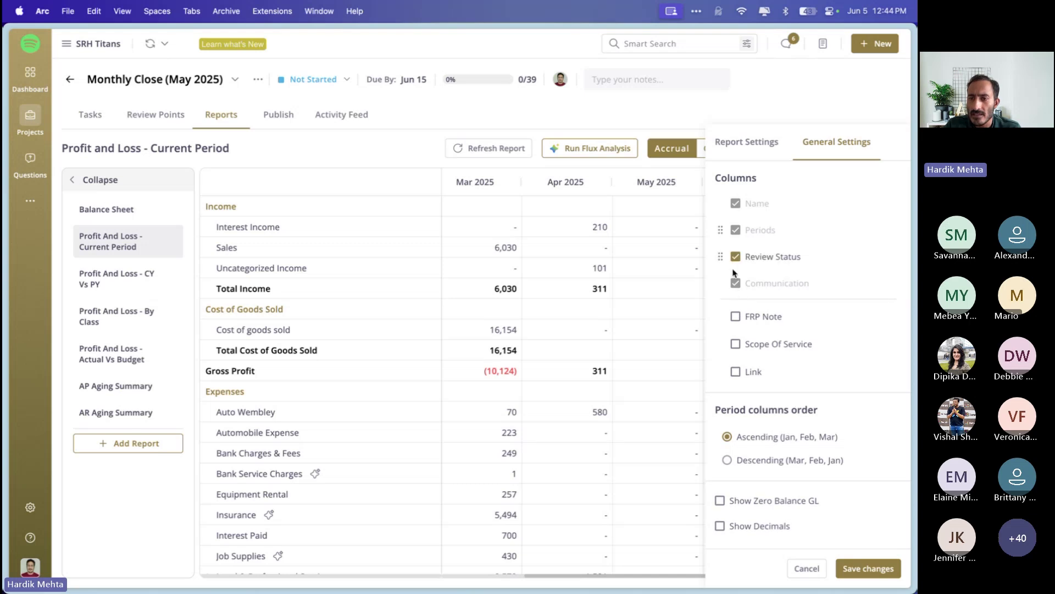
drag(724, 261, 719, 232)
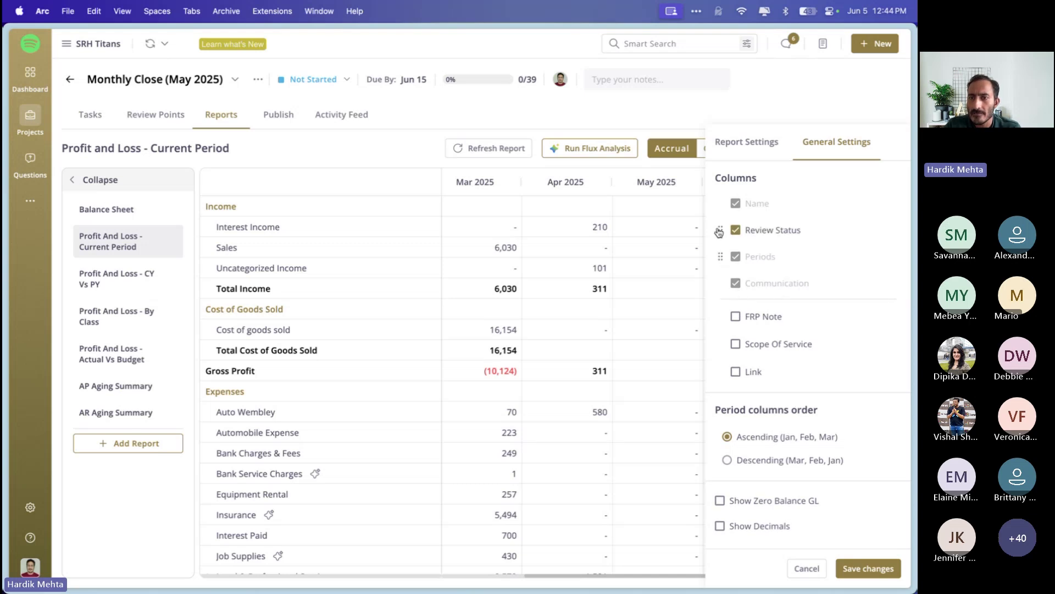
click(869, 568)
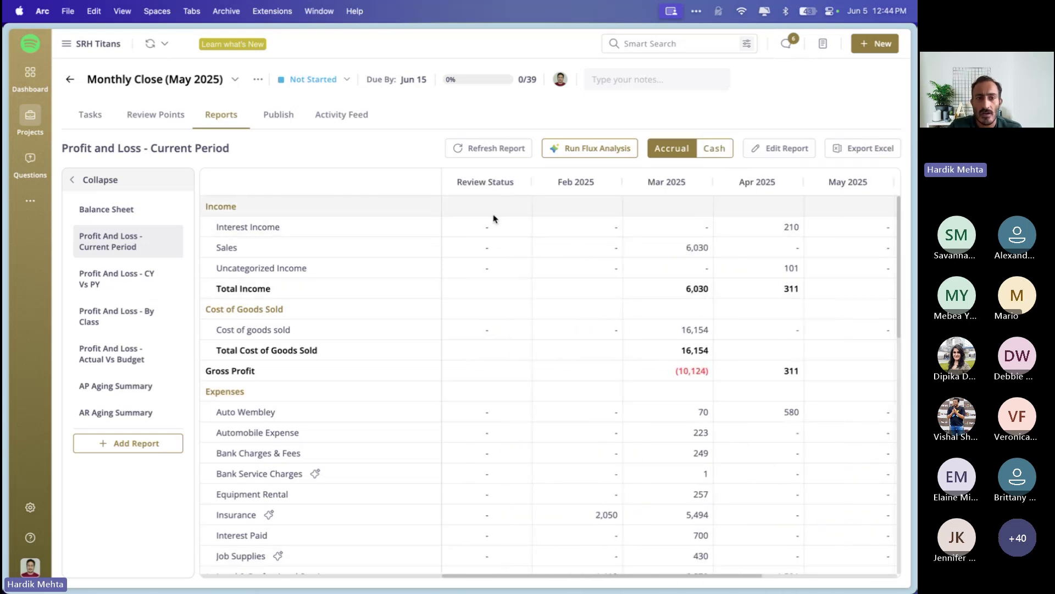
Set the review status to Verified for Interest Income, To Review/Discuss for Sales and Client Question for Cost of goods sold.
click(489, 234)
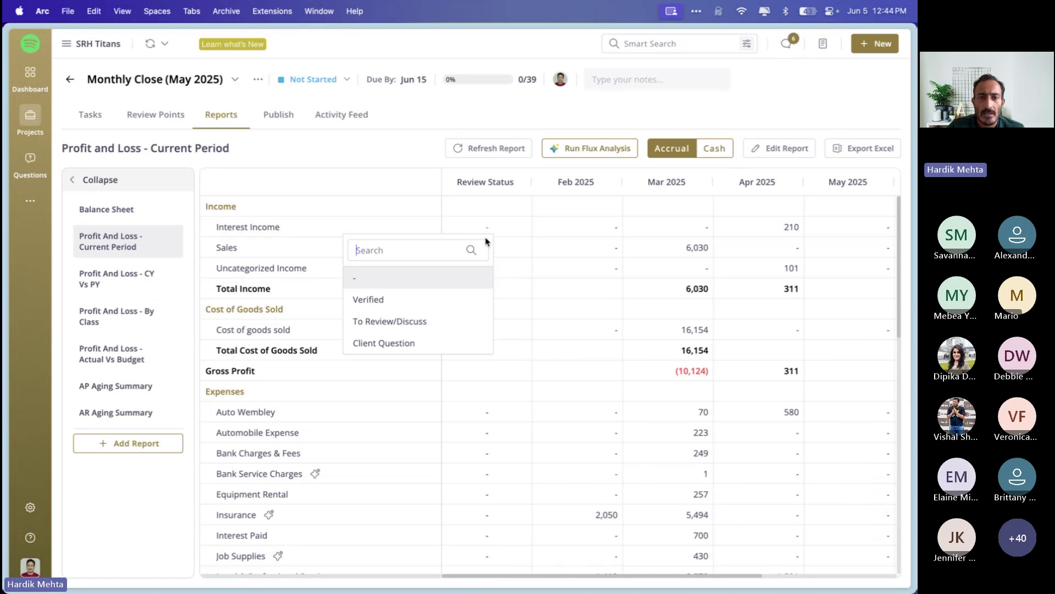
click(440, 299)
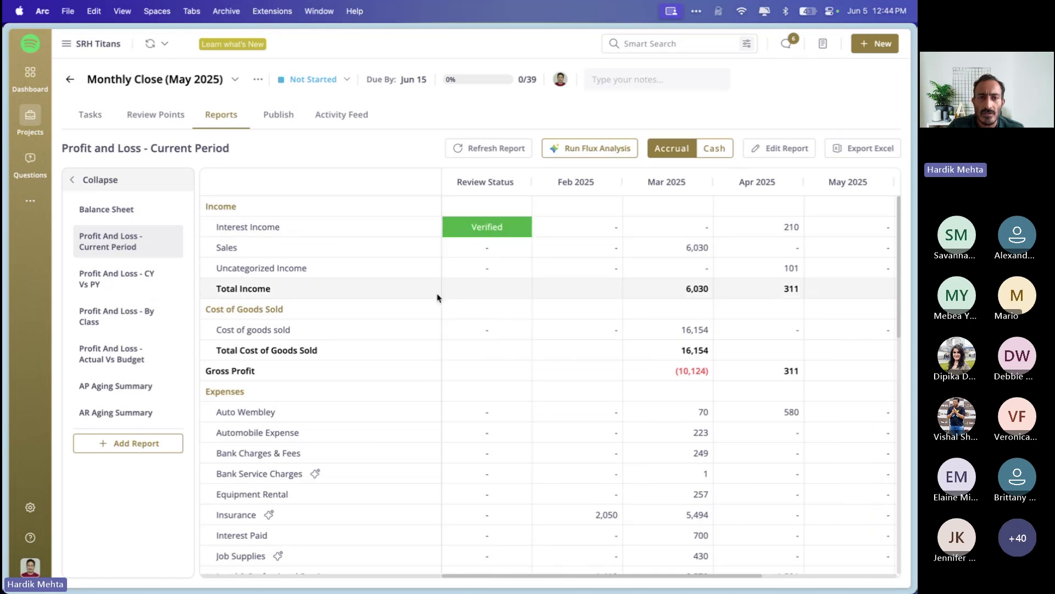
click(497, 253)
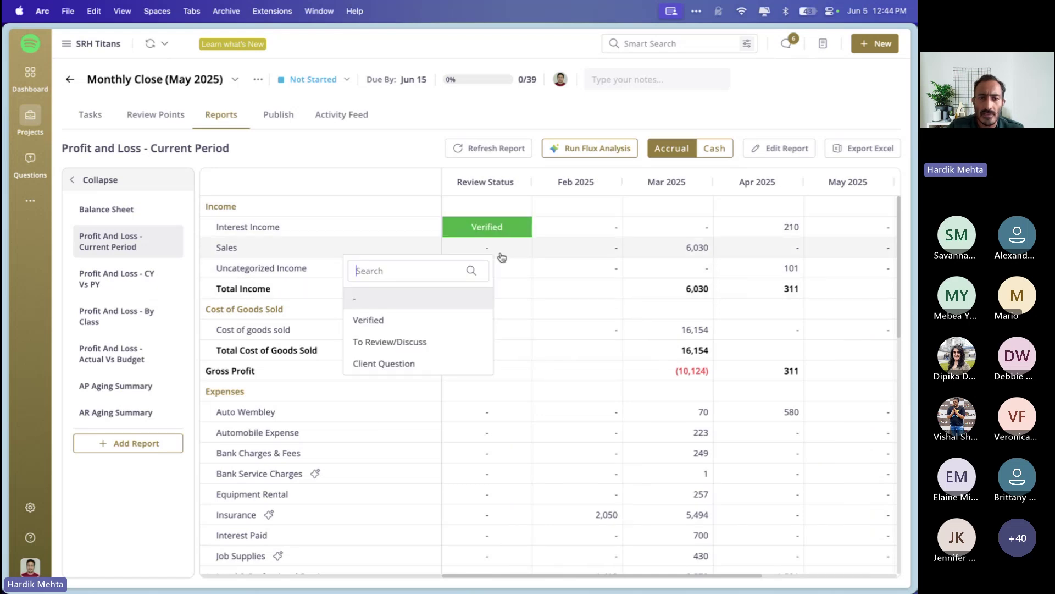
click(427, 346)
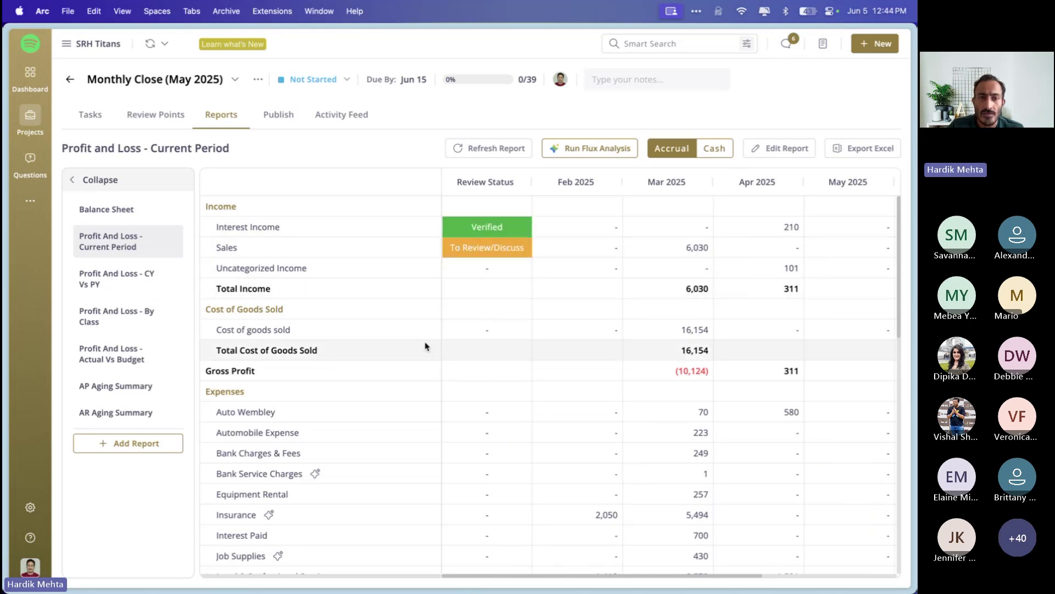
click(491, 331)
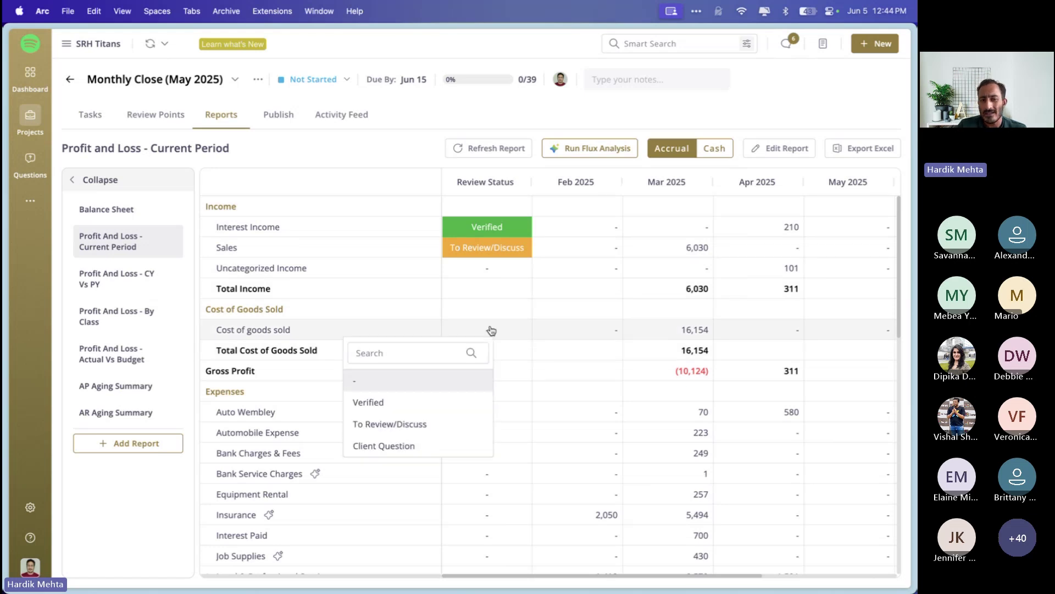
click(406, 445)
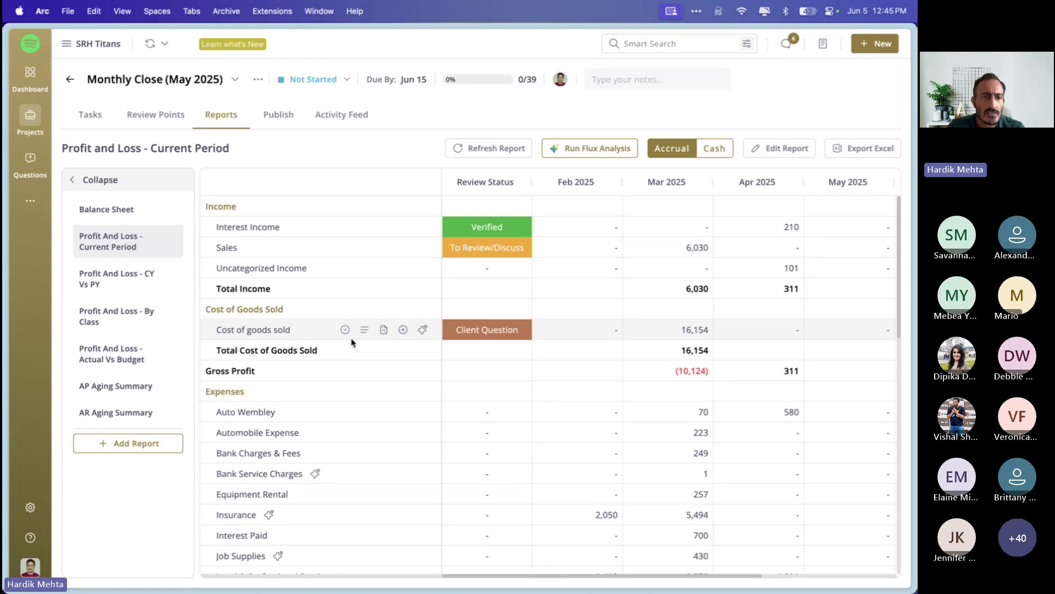
Add a Trial Balance report to the Monthly Close (May 2025) project and return to the Projects list.
click(139, 443)
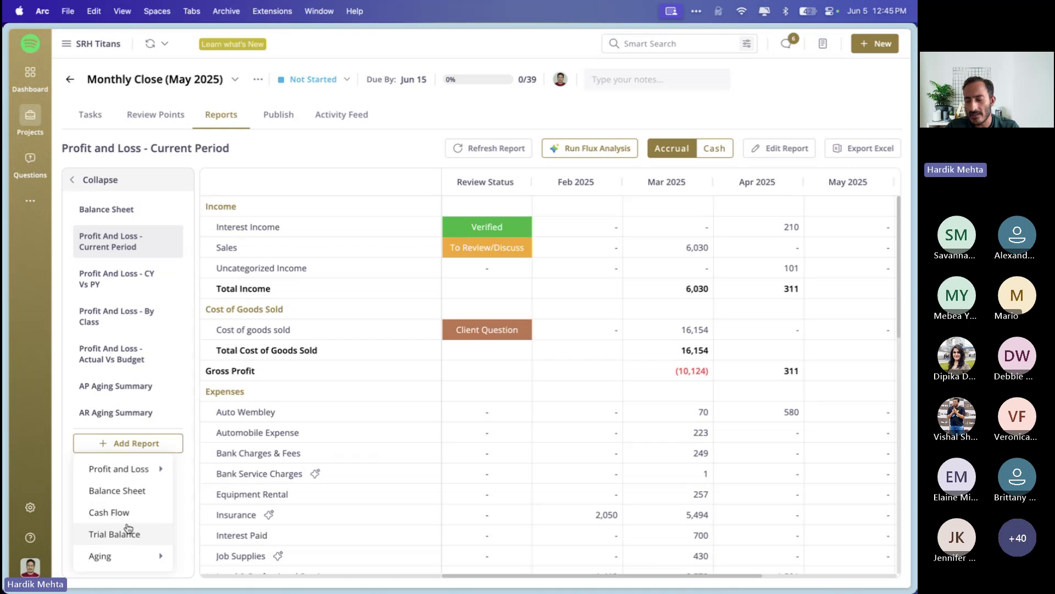
click(129, 534)
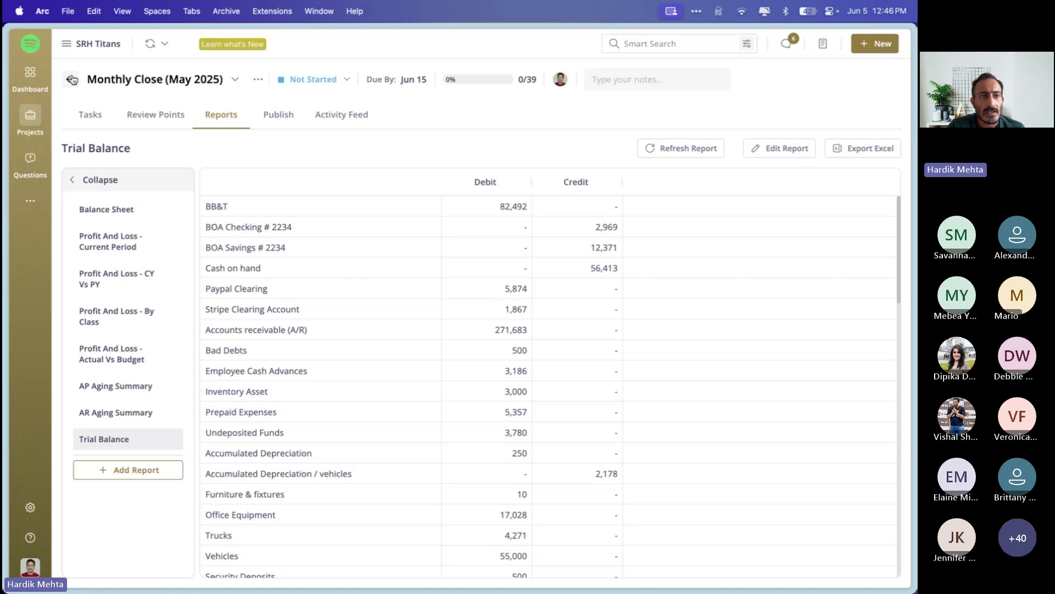
click(72, 79)
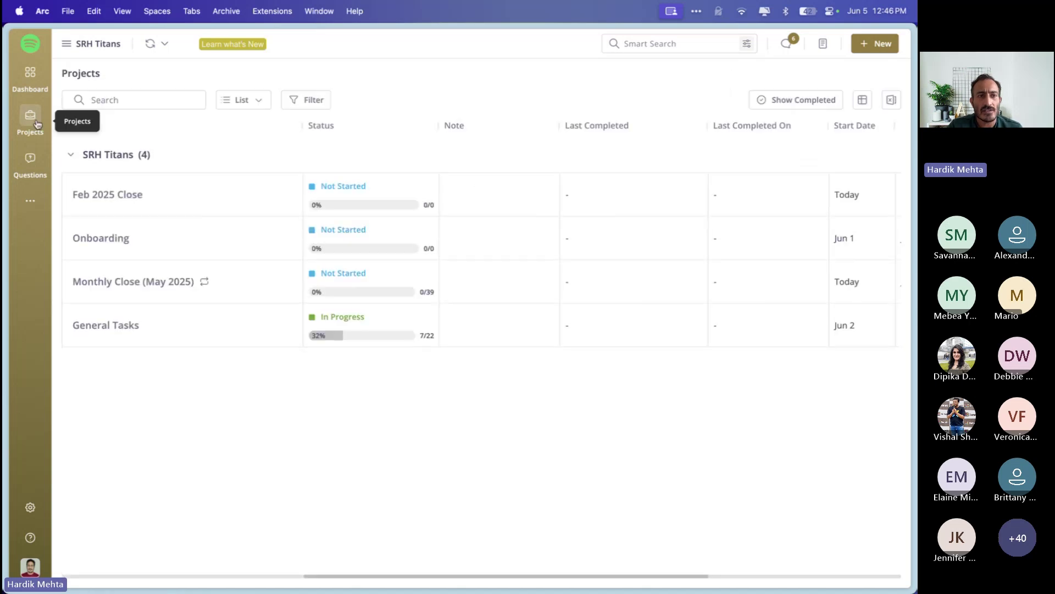
In the firm-level project list, create a board view named Onboarding Clients with Firm View access.
click(31, 57)
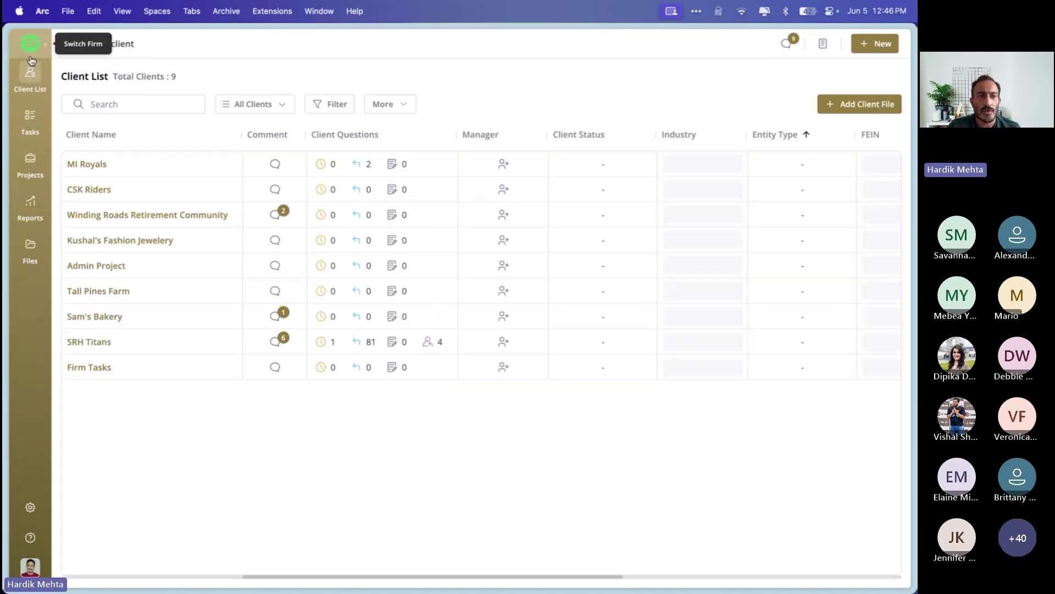
click(32, 161)
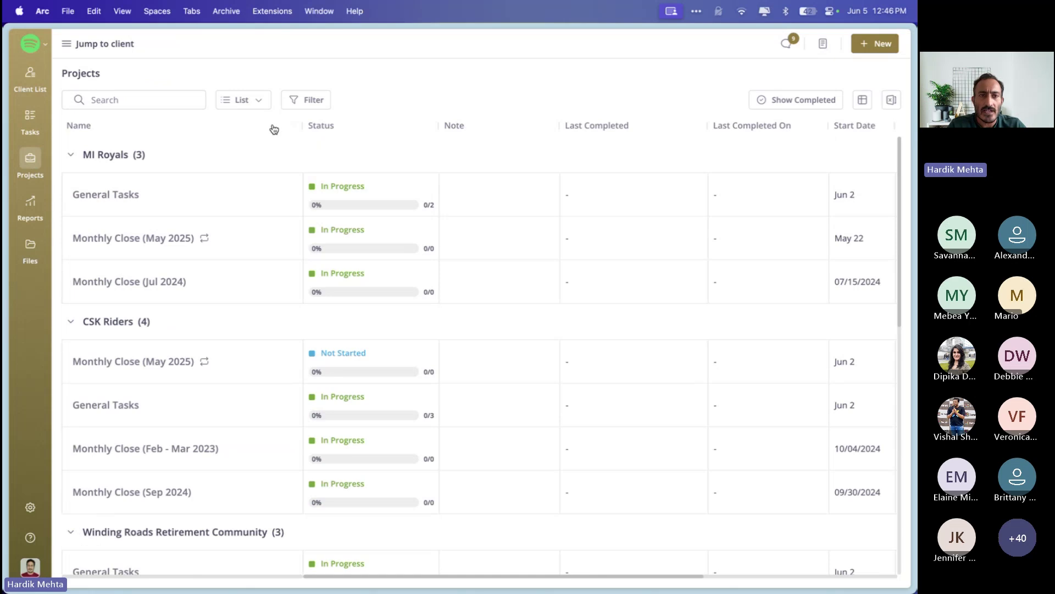
click(259, 101)
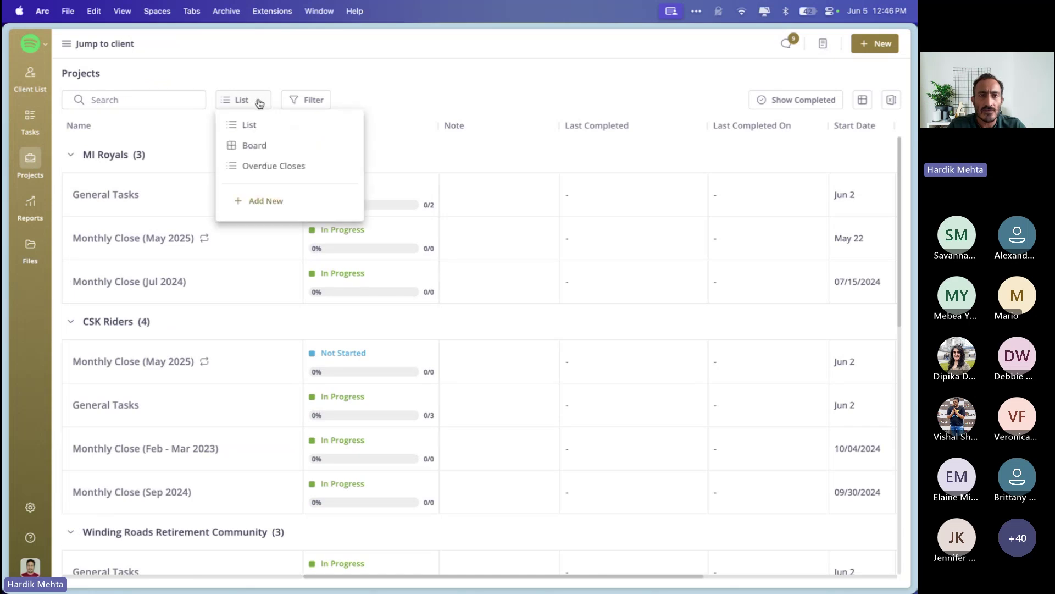
click(271, 201)
text(Onboarding)
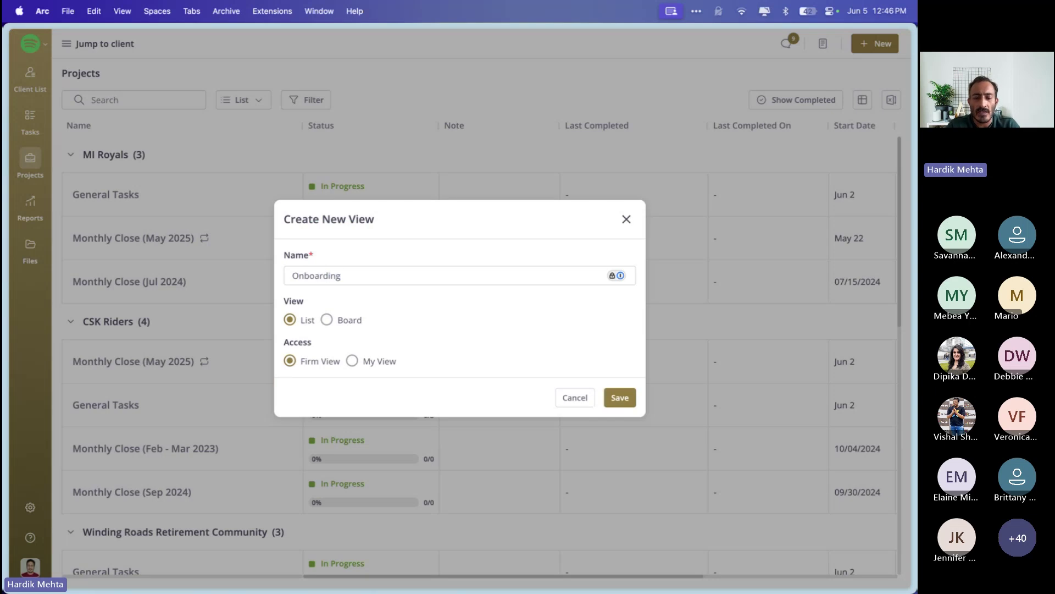
text( Clients)
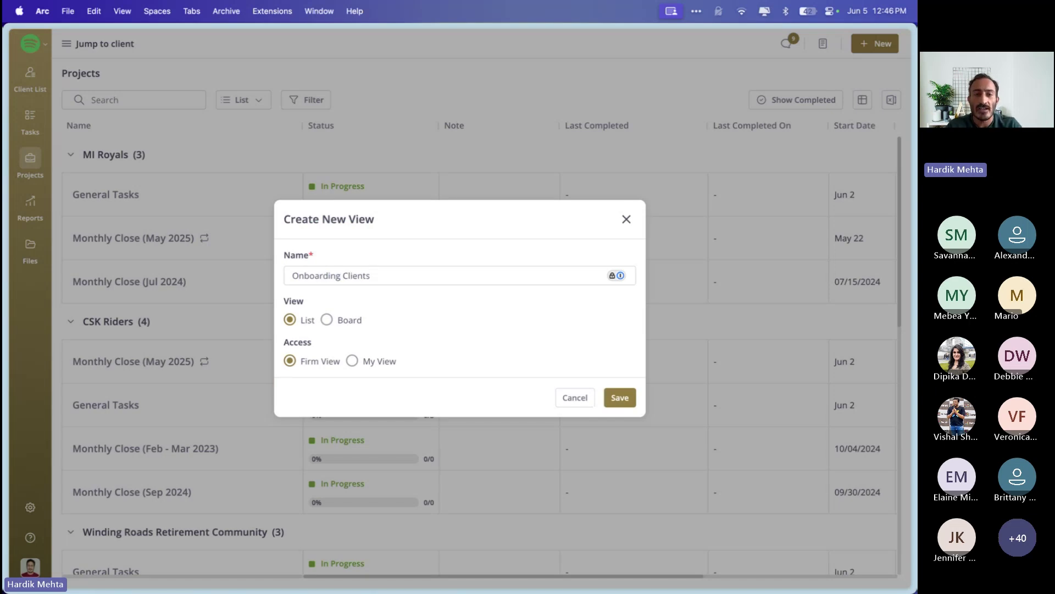
click(327, 321)
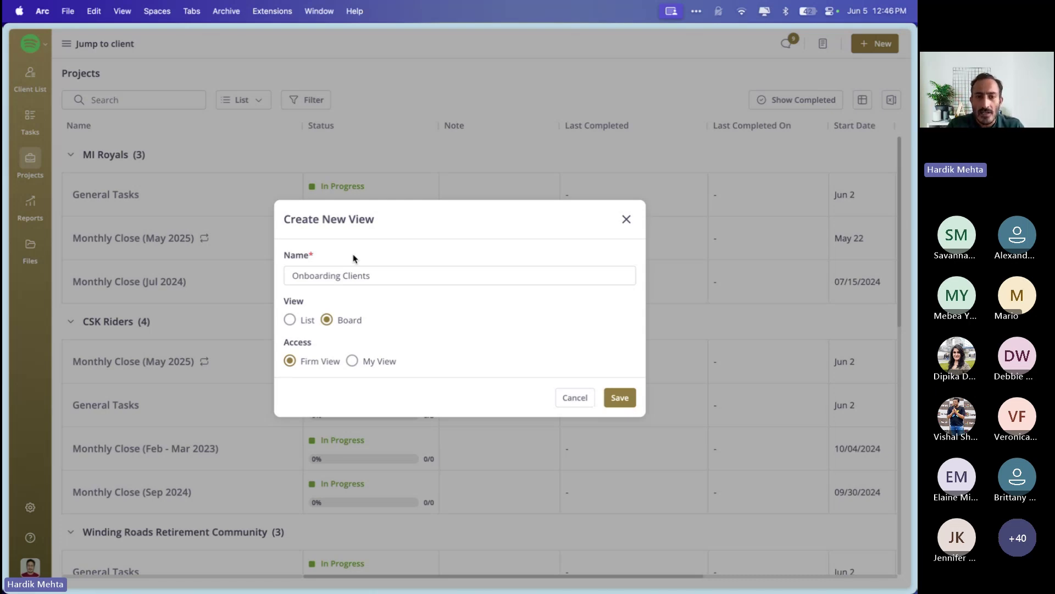
click(623, 394)
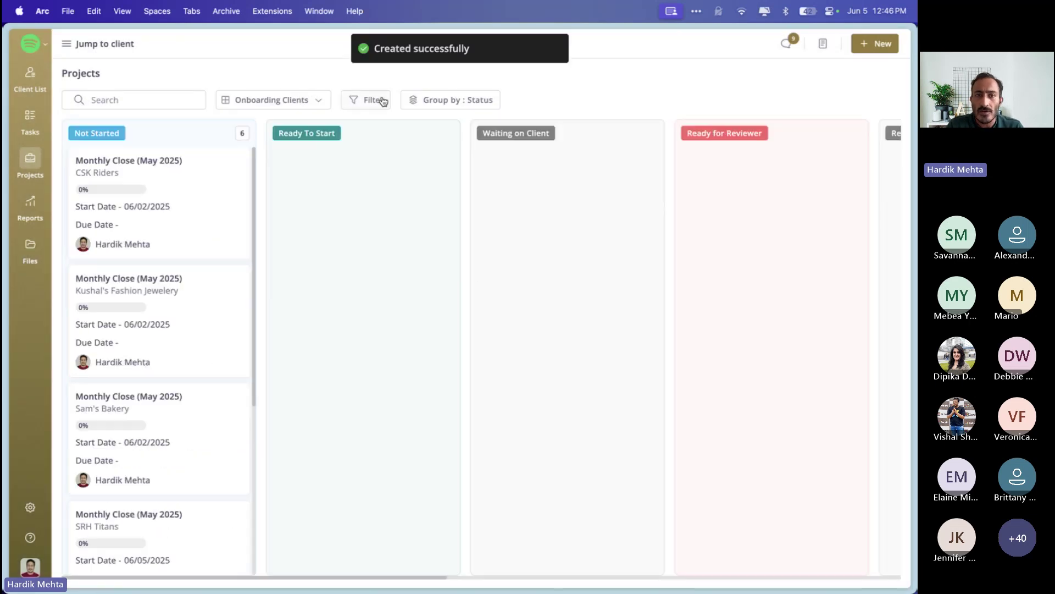
Filter the Onboarding Clients board to projects whose Project Type is Onboarding and save the filter to the existing view.
click(383, 101)
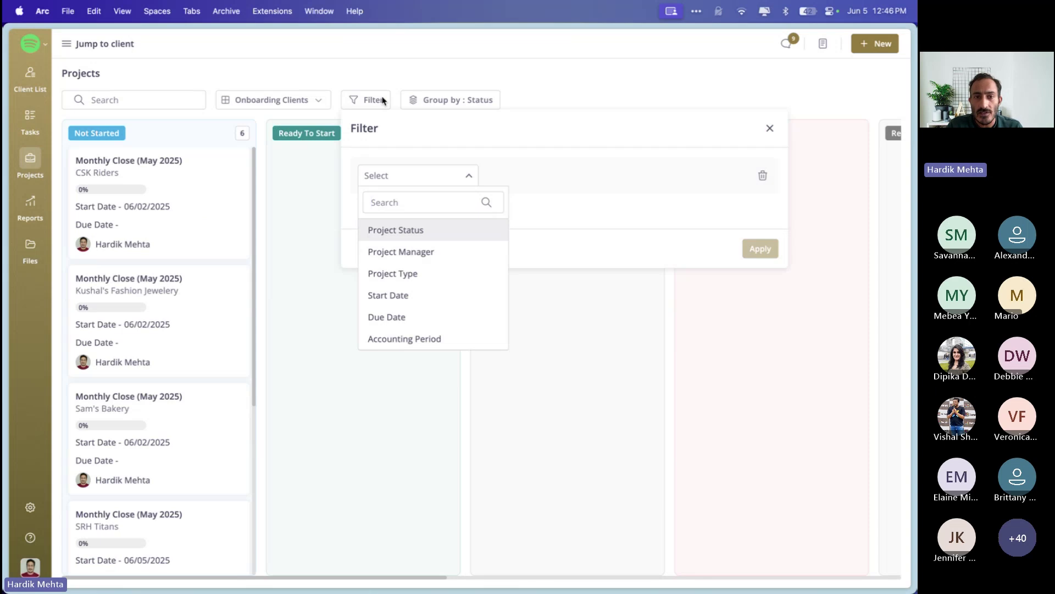
click(416, 275)
click(591, 176)
click(621, 304)
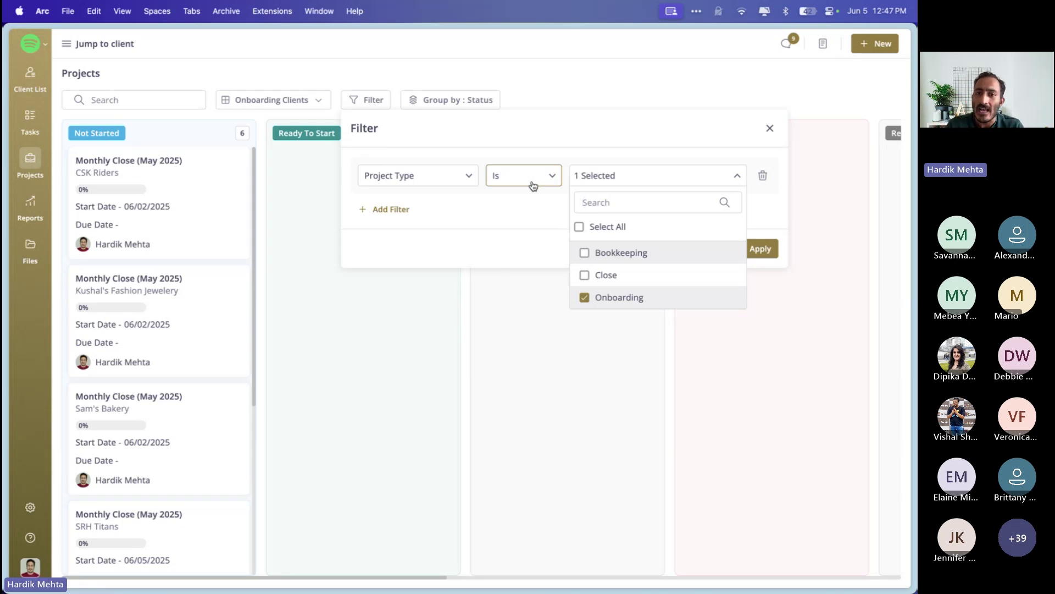
click(541, 132)
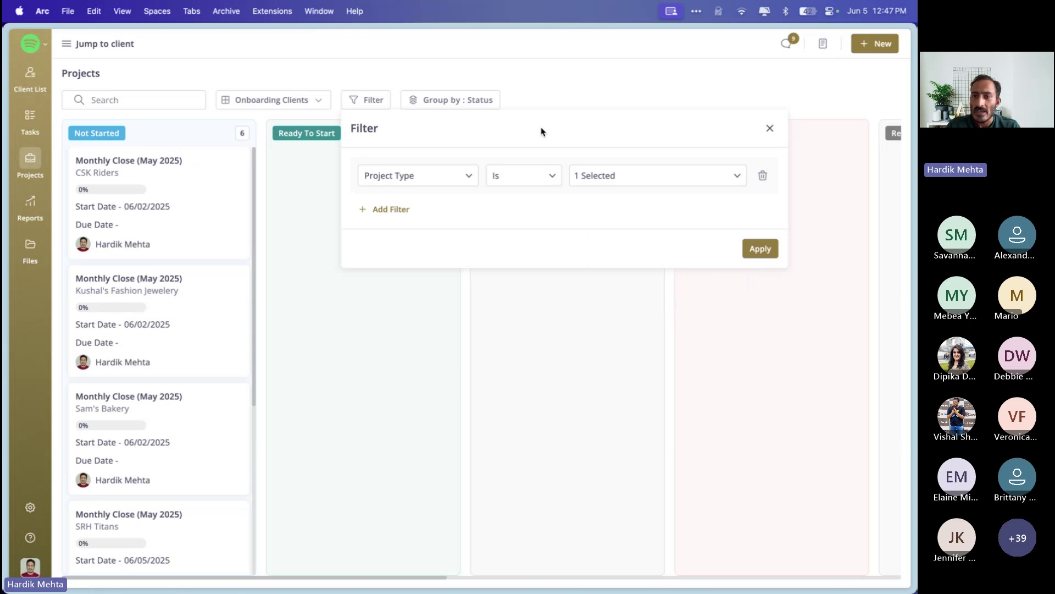
click(761, 251)
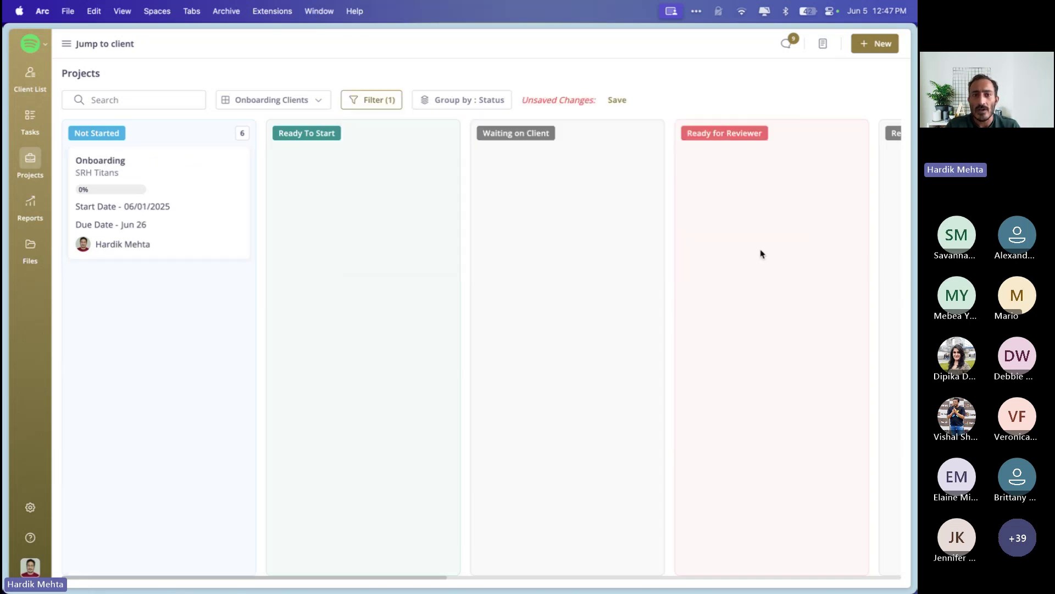
click(618, 102)
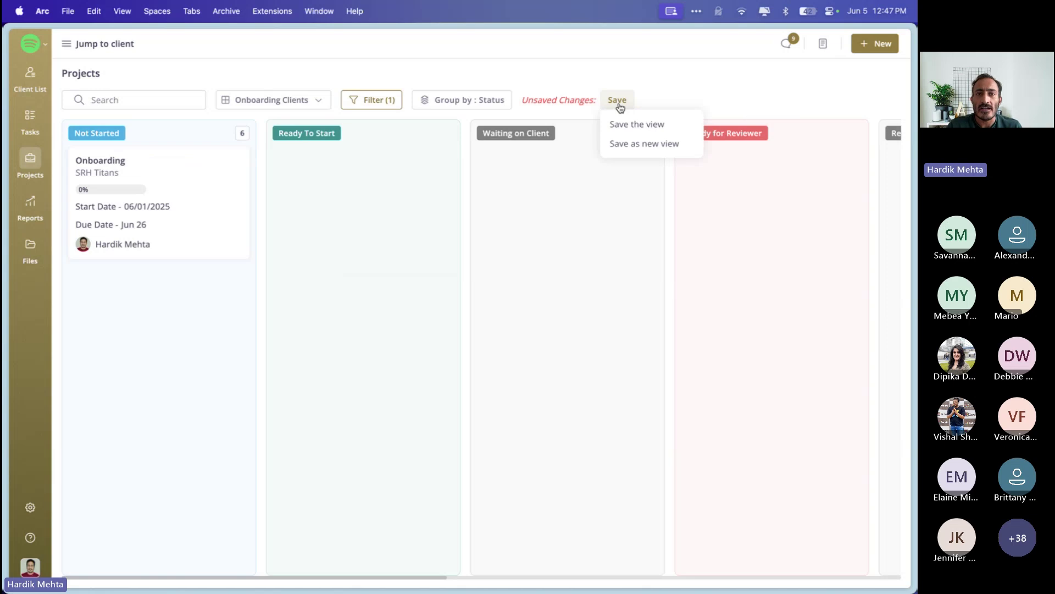
click(636, 124)
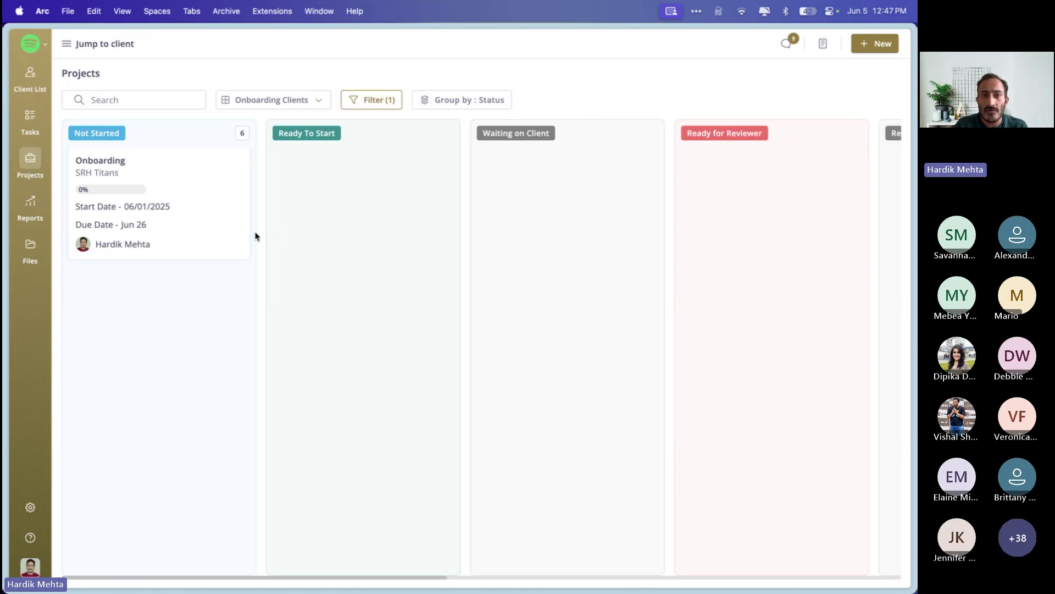
Create a new board view named Close Statuses Overview with Firm View access.
click(306, 100)
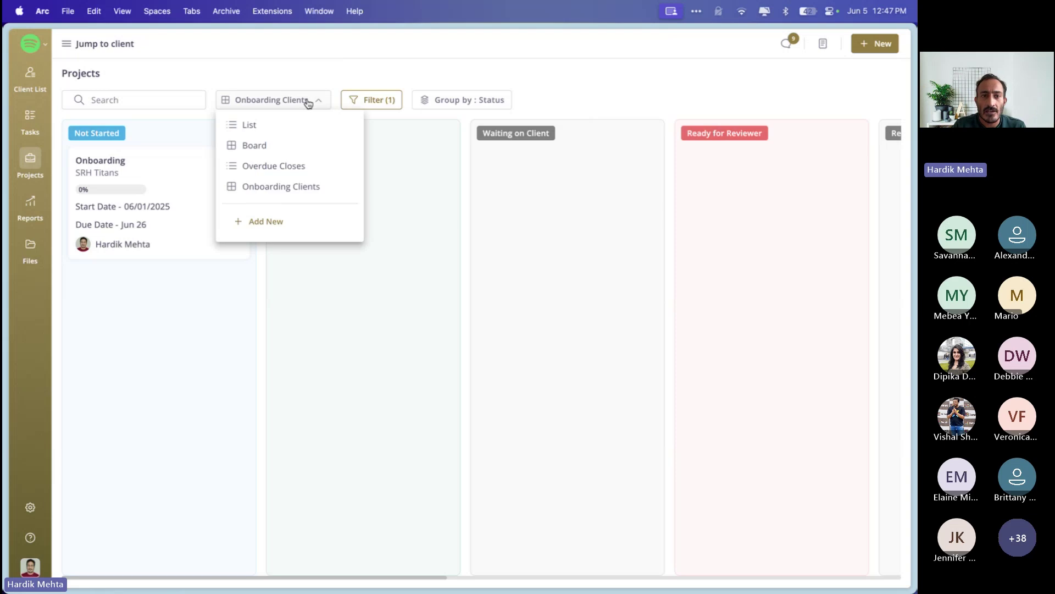
click(271, 222)
text(CLose Stat)
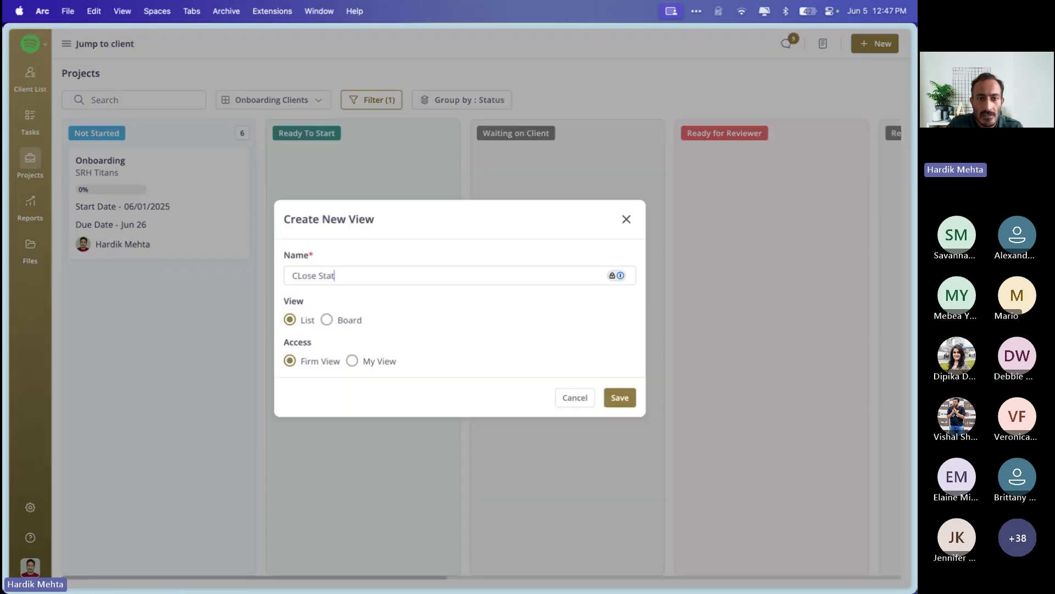
text(uses Overiv)
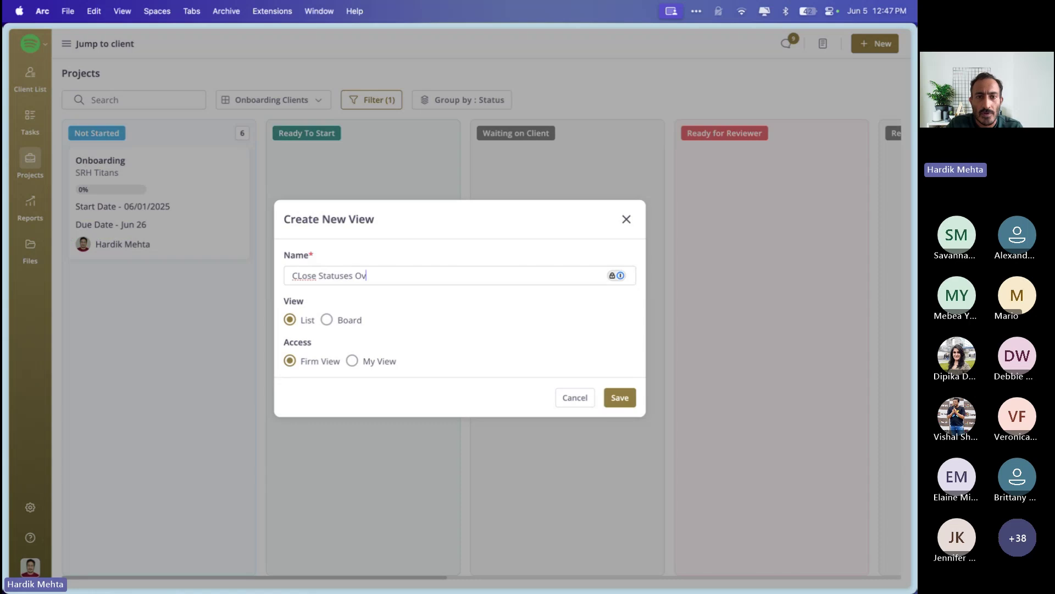
key(BackSpace)
key(BackSpace)
text(view)
click(301, 275)
key(BackSpace)
text(l)
click(328, 319)
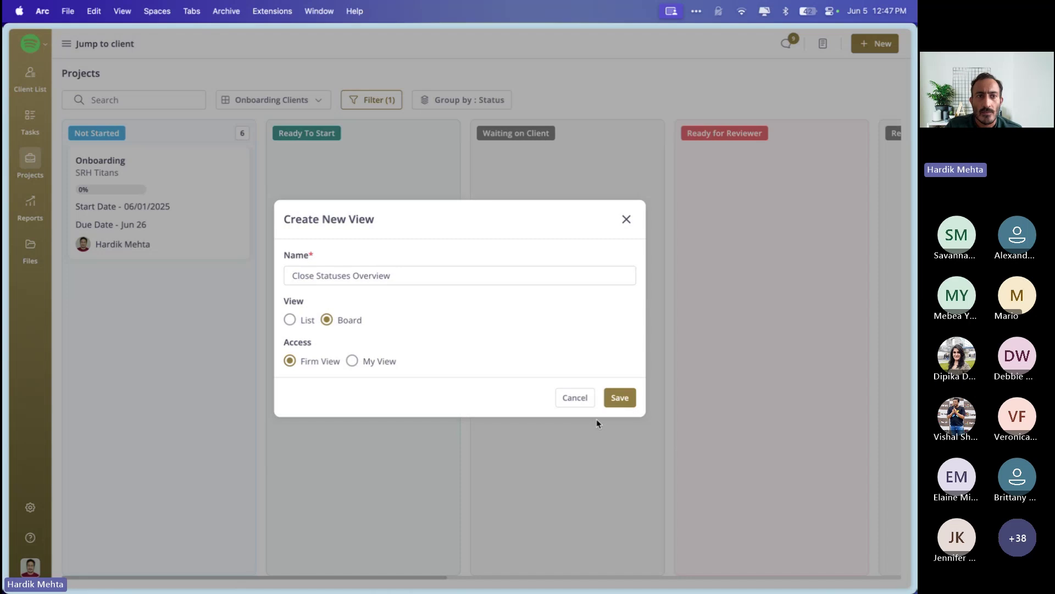
click(620, 397)
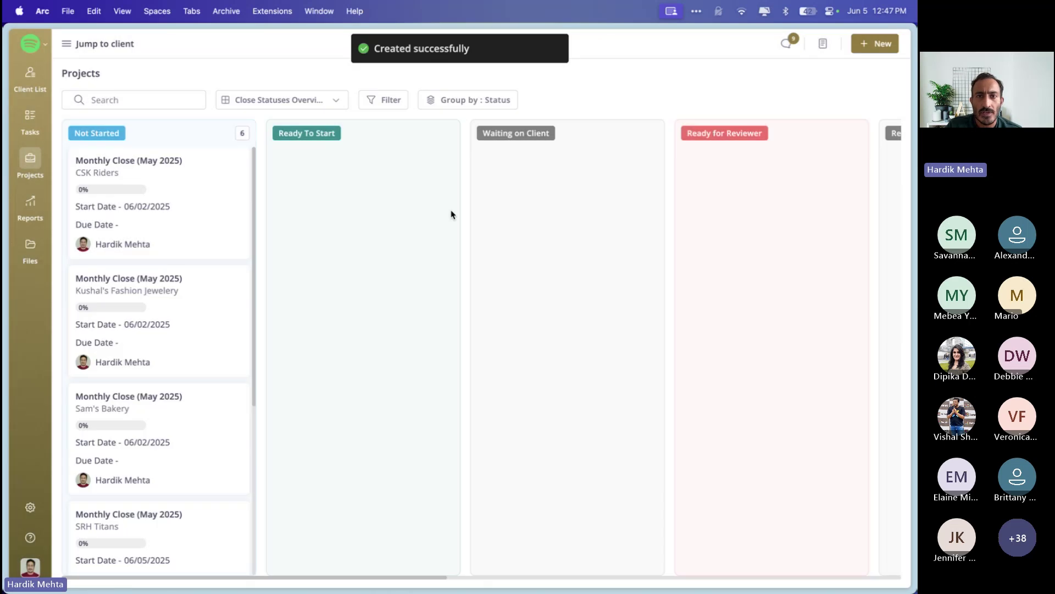
Filter the Close Statuses Overview board to projects whose Project Type is Close and save the filter to the existing view.
click(388, 104)
click(435, 274)
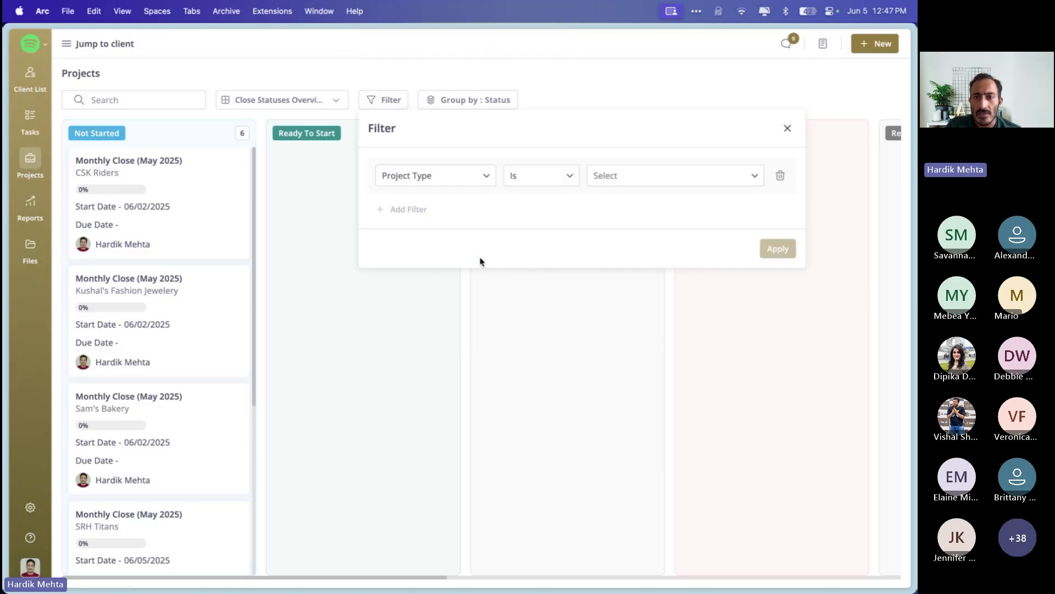
click(617, 176)
click(632, 275)
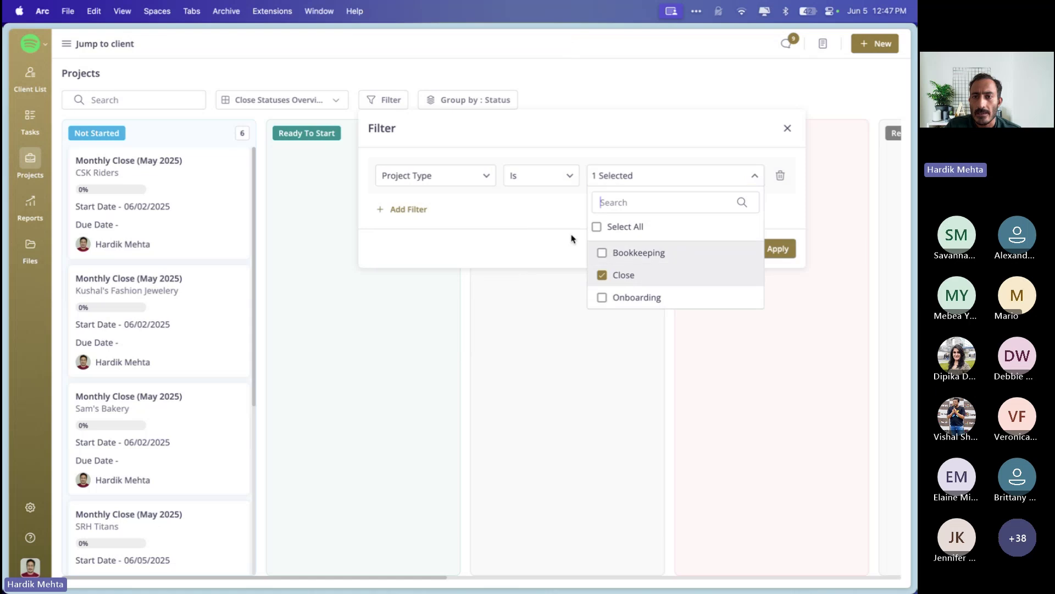
click(572, 236)
click(776, 251)
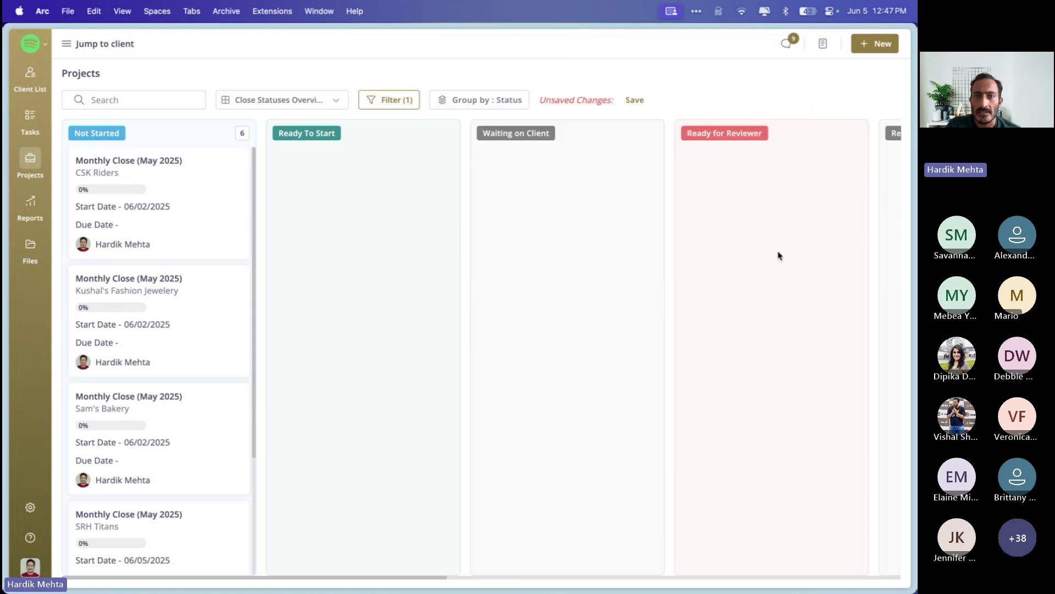
click(632, 102)
click(637, 124)
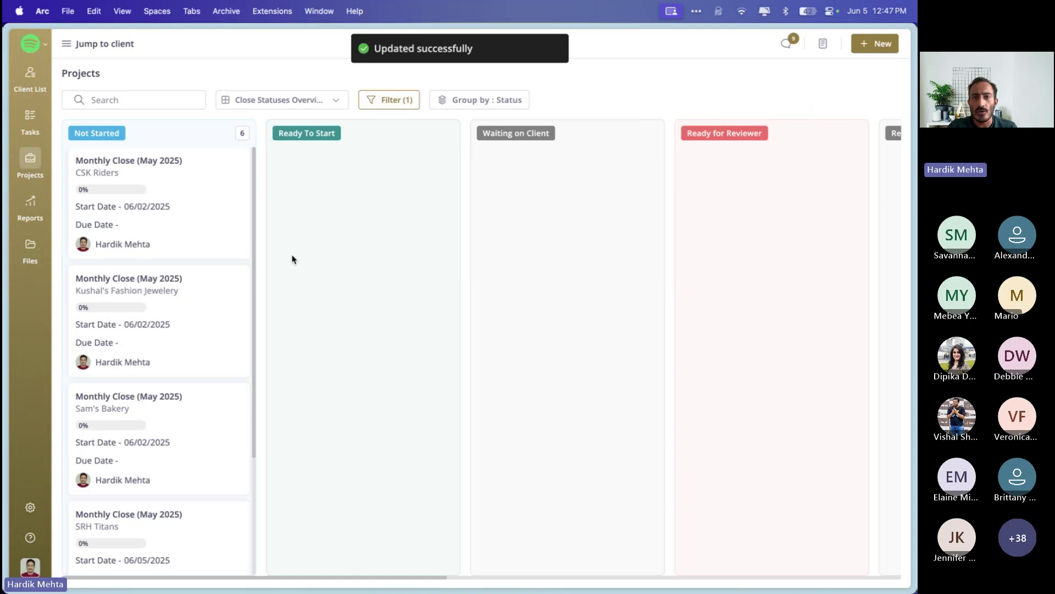
Try moving the Kushal's Fashion Jewelery close from Not Started to Ready To Start and review the closes in every status column.
scroll(237, 325, down, 3)
scroll(236, 325, up, 3)
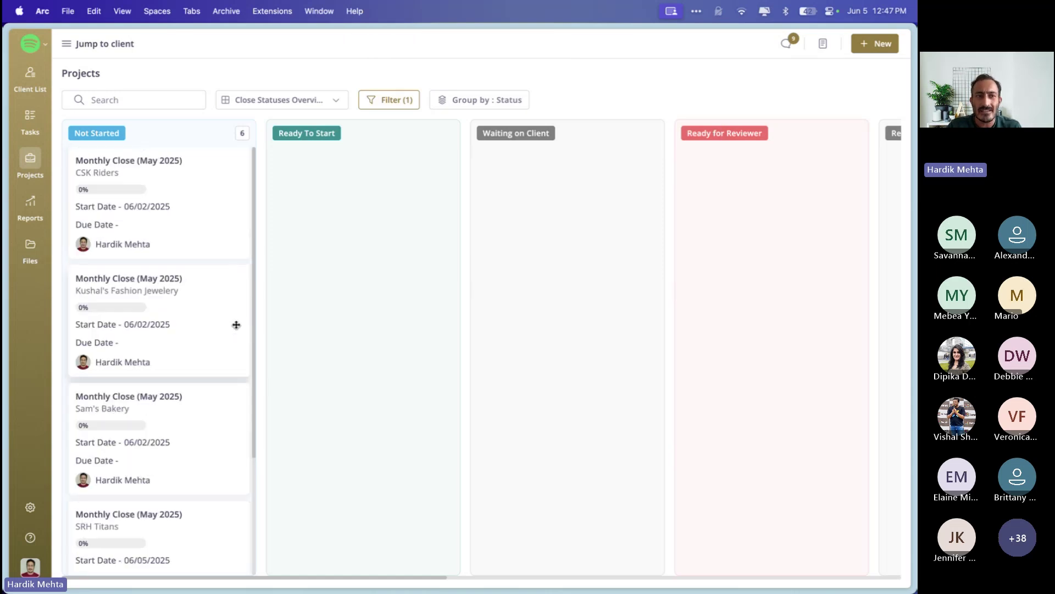
drag(236, 325, 414, 240)
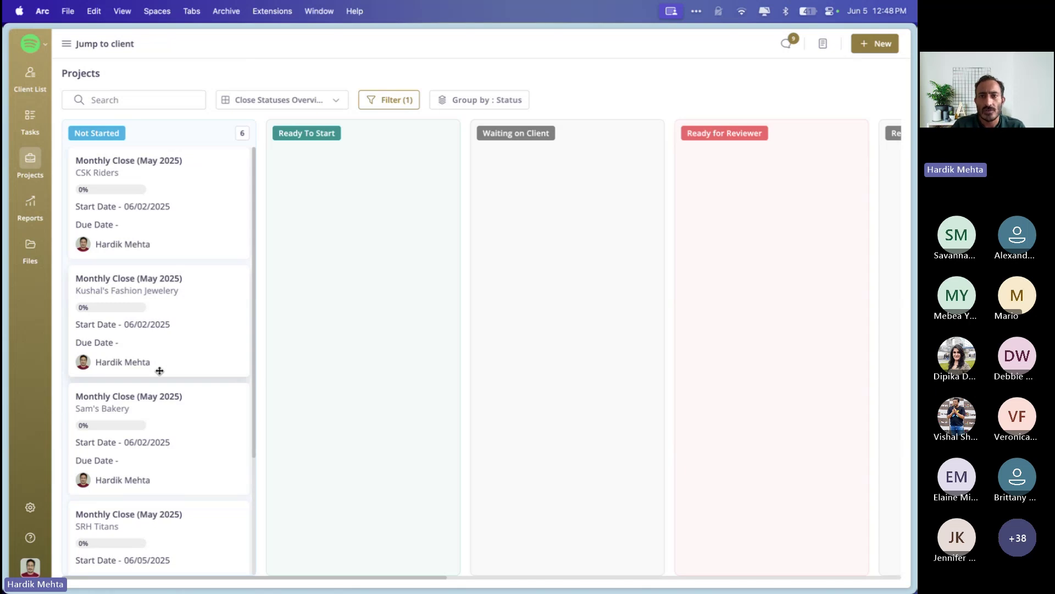
scroll(415, 290, right, 10)
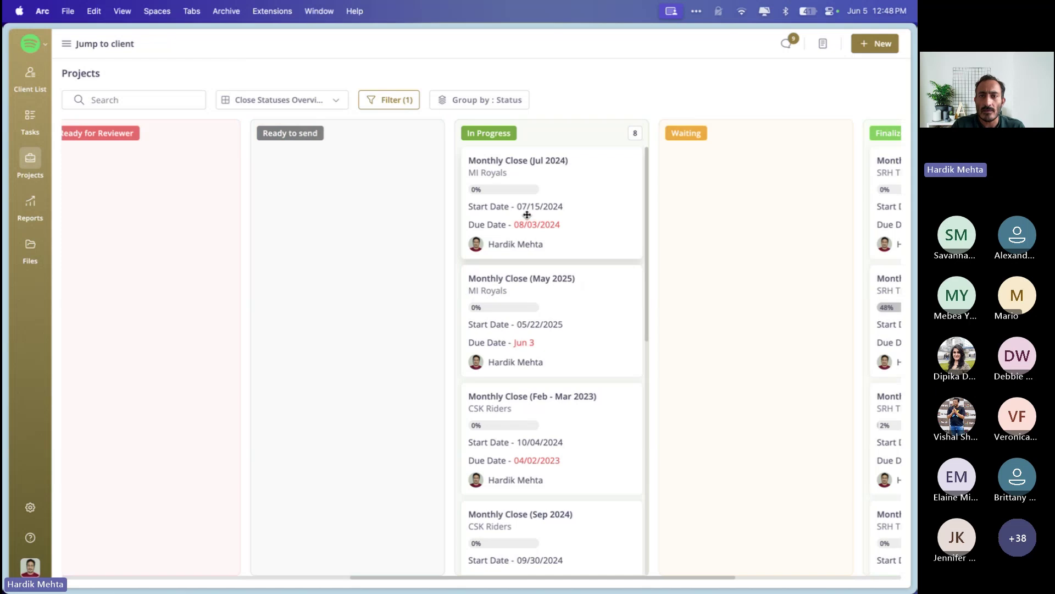
scroll(528, 215, right, 8)
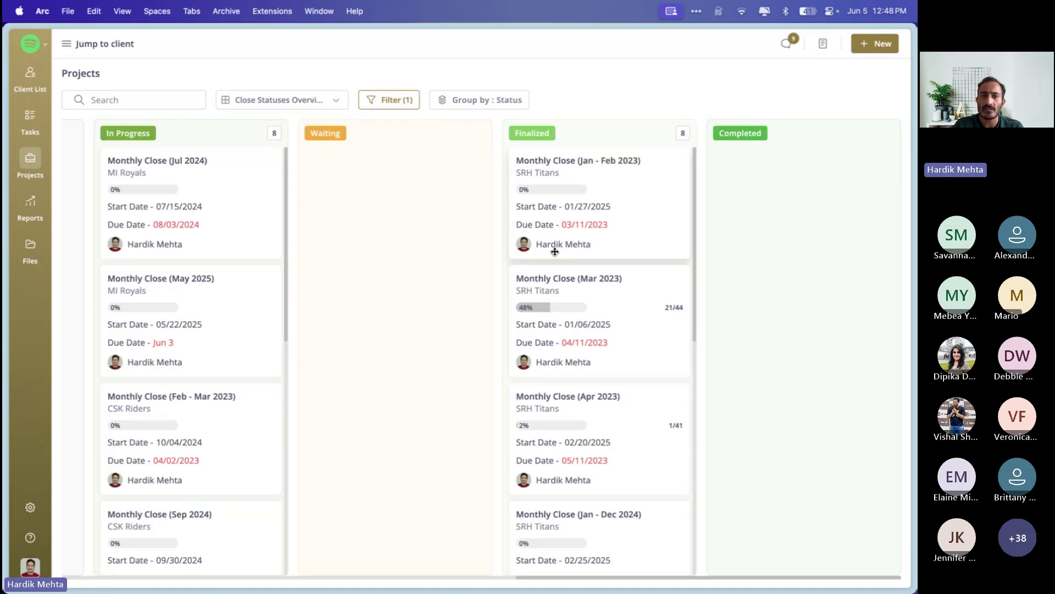
scroll(555, 251, down, 1)
scroll(555, 252, left, 18)
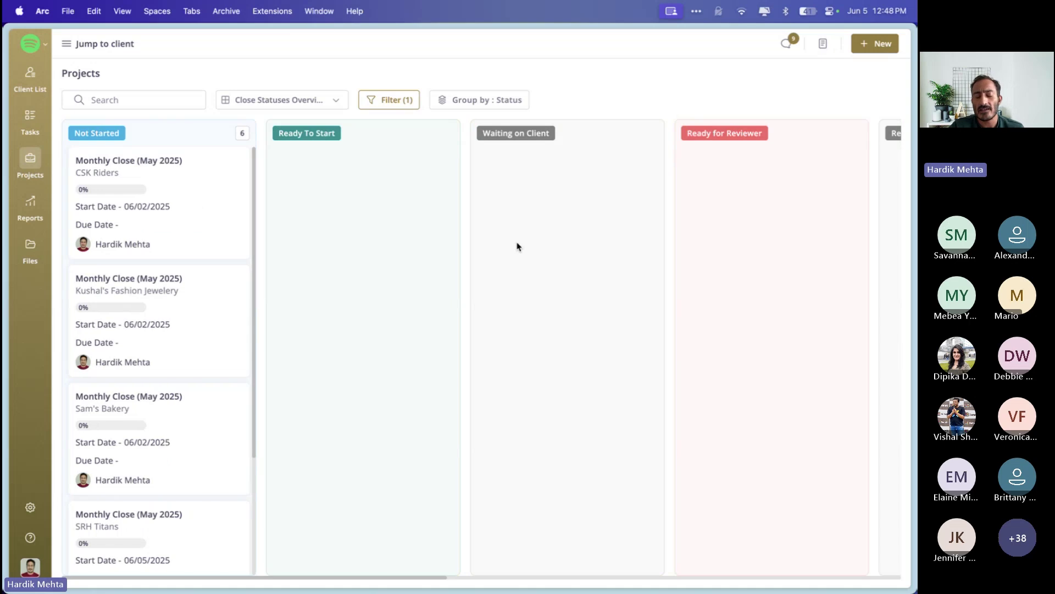
Switch to the List view of projects and hide the Due Date, Start Date, Last Completed On and Last Completed columns.
click(315, 106)
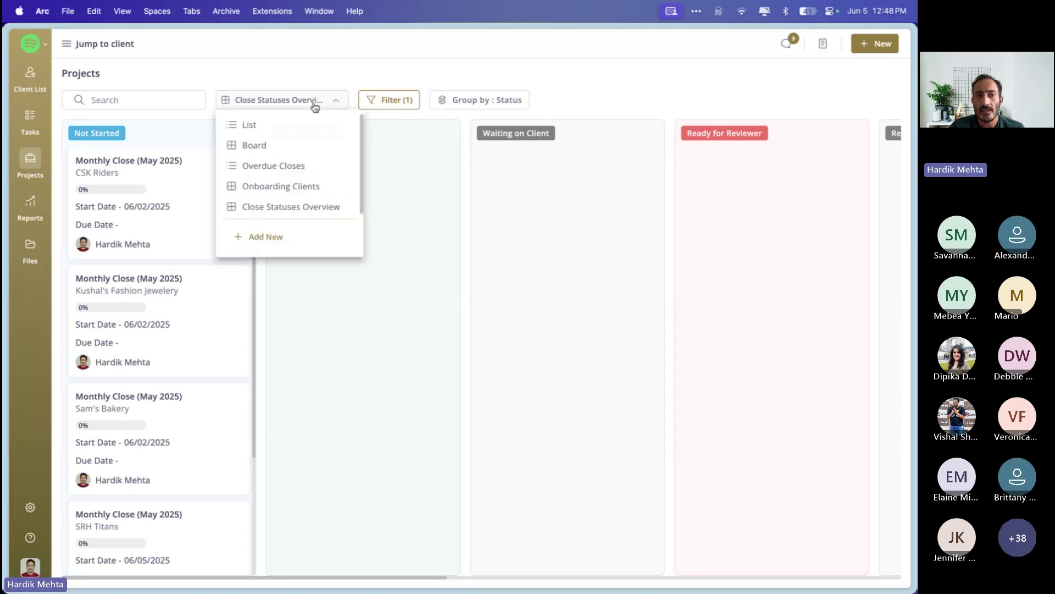
click(250, 125)
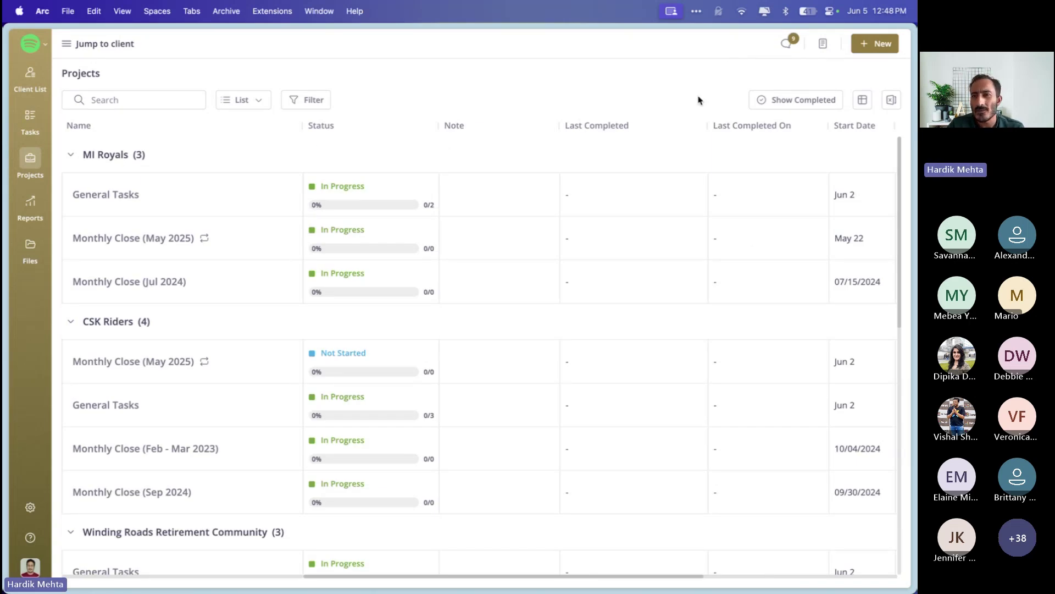
click(863, 100)
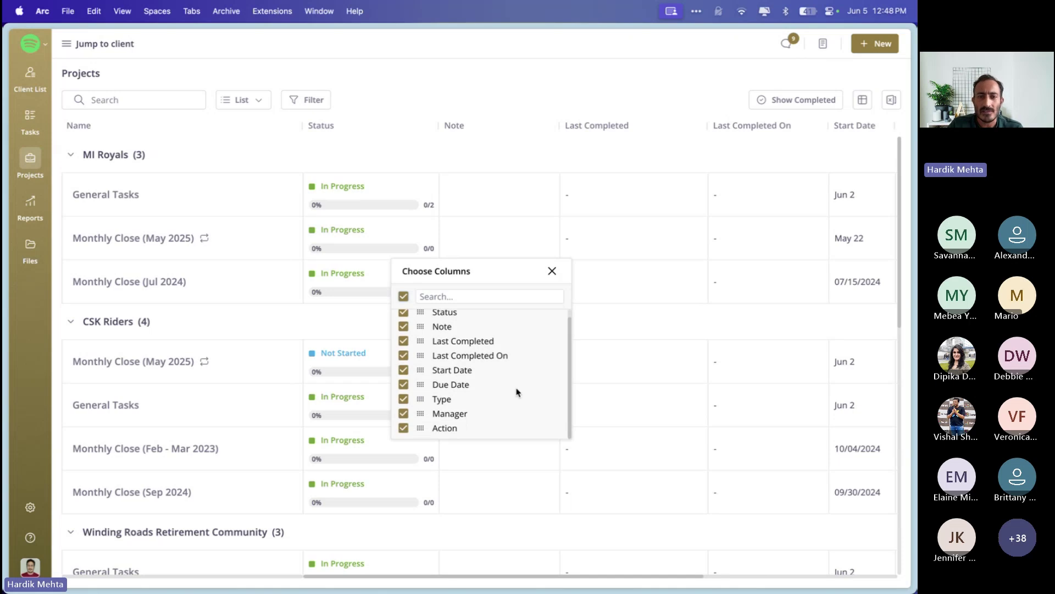
click(404, 385)
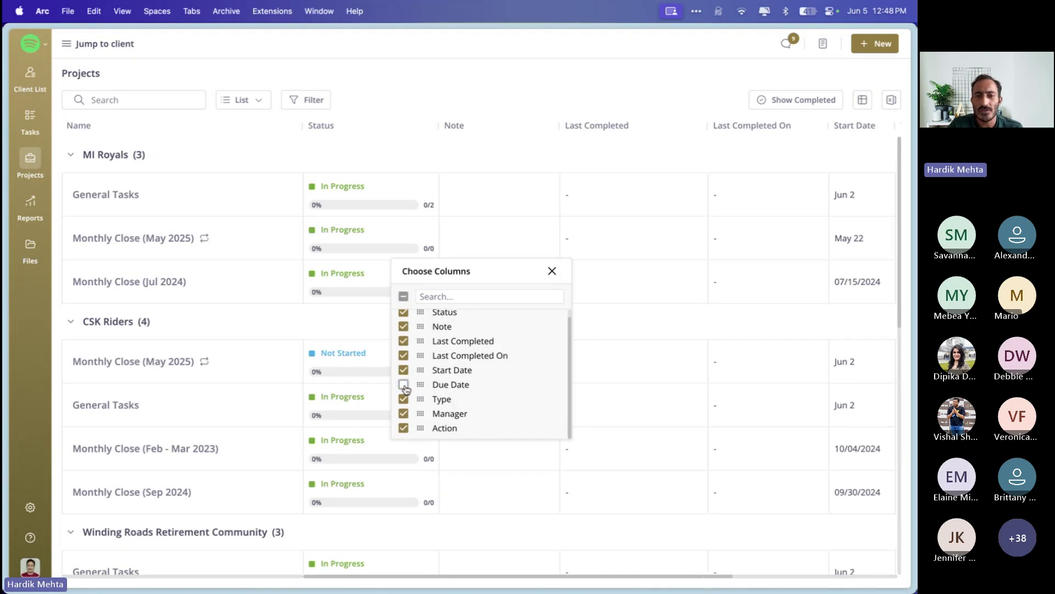
click(404, 370)
click(404, 356)
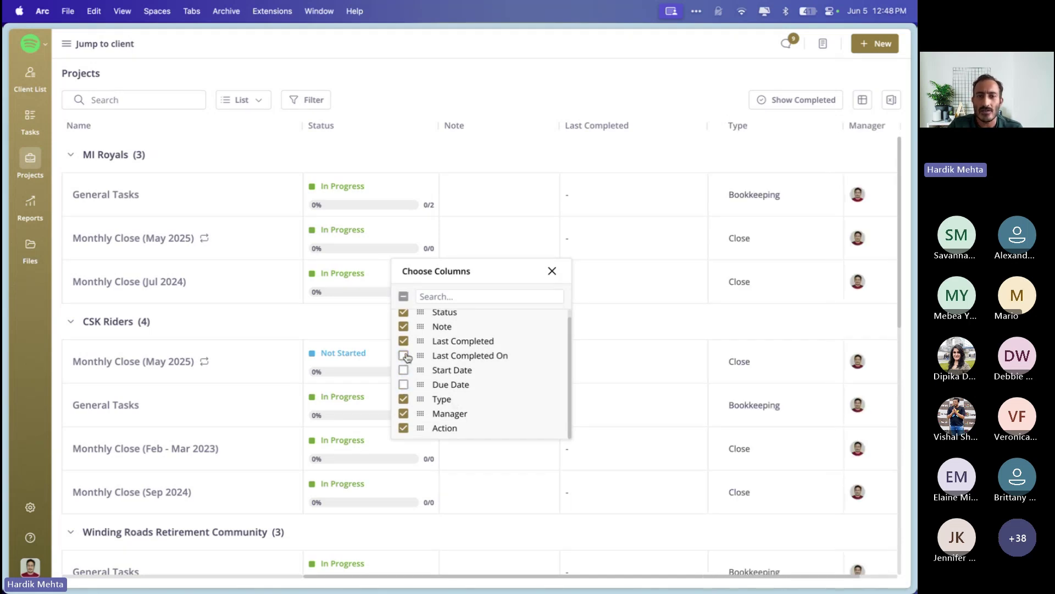
click(404, 342)
click(561, 112)
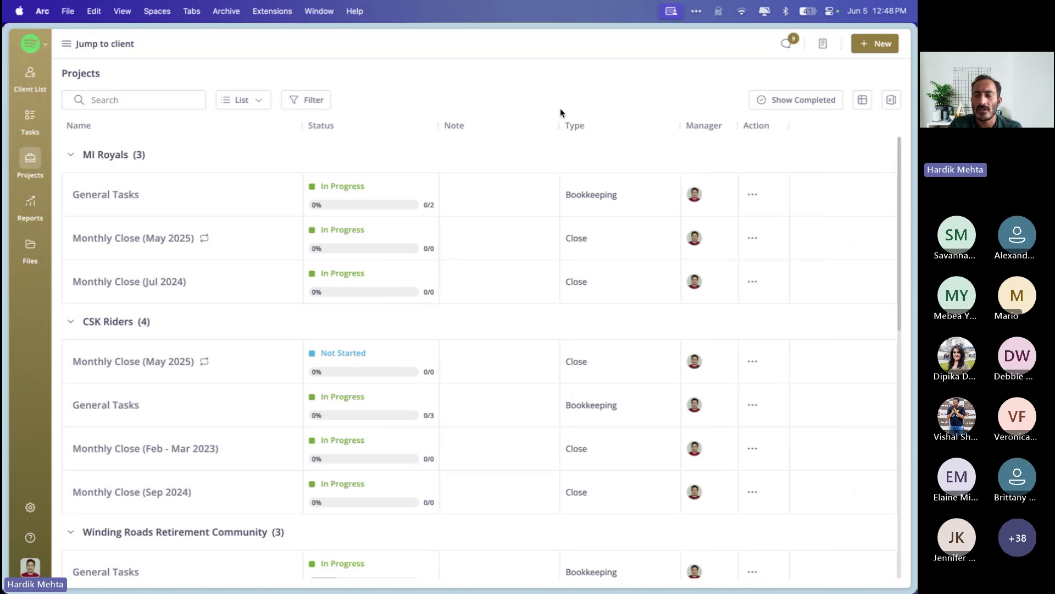